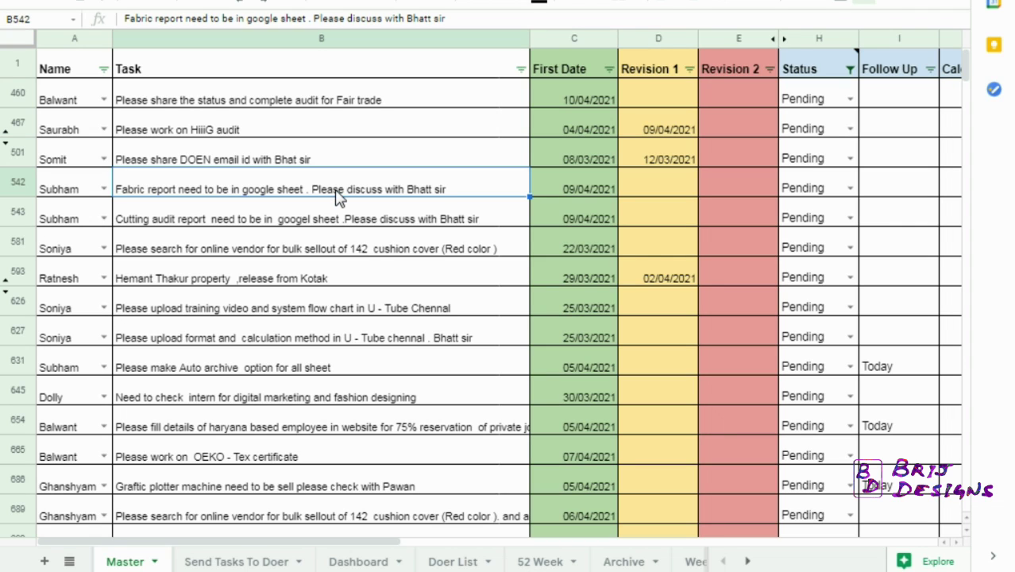
Step: Examine the pending tasks in the Task column of the Master sheet, moving down from row 542 to row 722
key("Down")
key("Down")
key("Down")
key("Down")
key("Down")
key("Down")
key("Down")
key("Down")
key("Down")
key("Down")
key("Down")
key("Down")
key("Down")
key("Down")
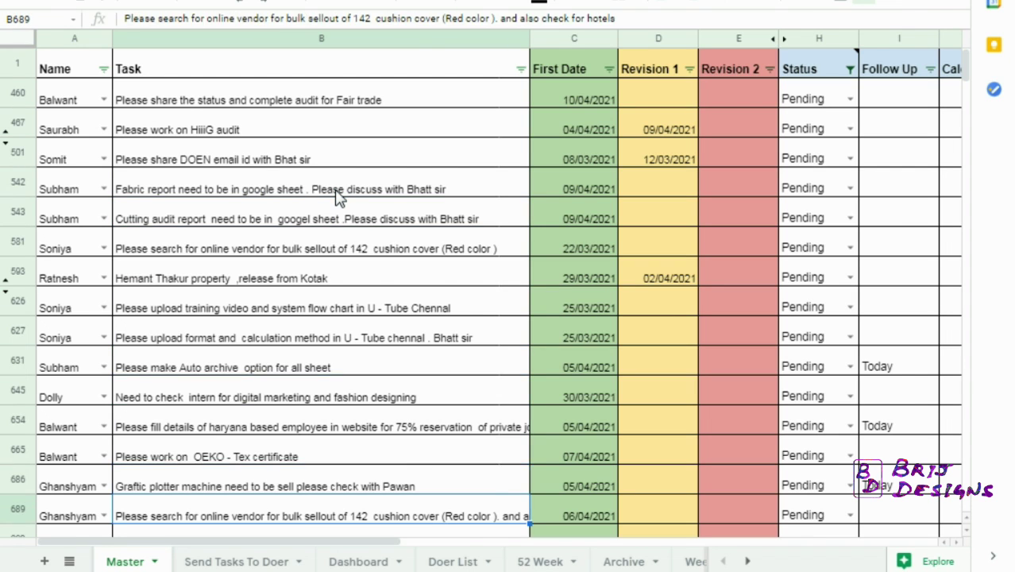
key("Down")
key("Down")
key("Down")
key("Down")
key("Down")
key("Down")
key("Down")
key("Down")
key("Down")
key("Down")
key("Down")
key("Down")
key("Down")
key("Down")
key("Down")
key("Down")
key("Down")
key("Down")
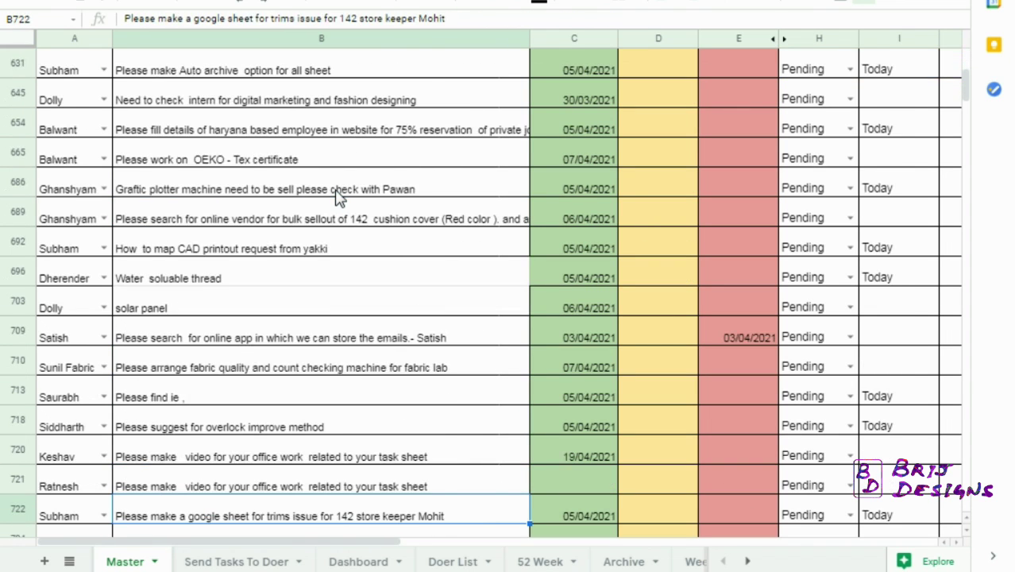
Step: Look back up through the pending tasks from row 722 to the Task header in B1
key("Up")
key("Up")
key("Up")
key("Up")
key("Up")
key("Up")
key("Up")
key("Up")
key("Up")
key("Up")
key("Up")
key("Up")
key("Up")
key("Up")
key("Up")
key("Up")
key("Up")
key("Up")
key("Up")
key("Up")
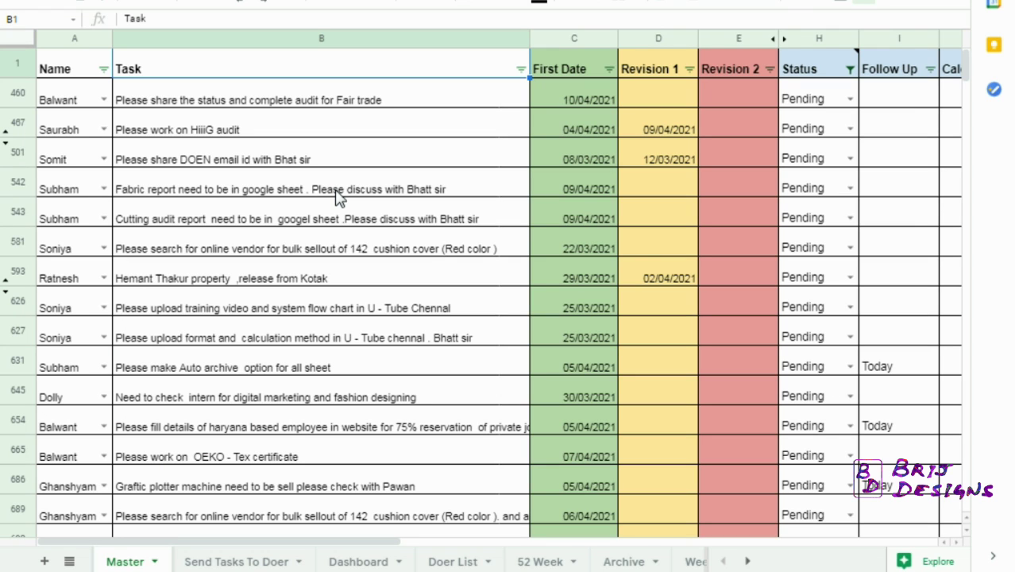
Step: Go through the pending tasks in the Task column again, from the header down to row 728
key("Down")
key("Down")
key("Down")
key("Down")
key("Down")
key("Down")
key("Down")
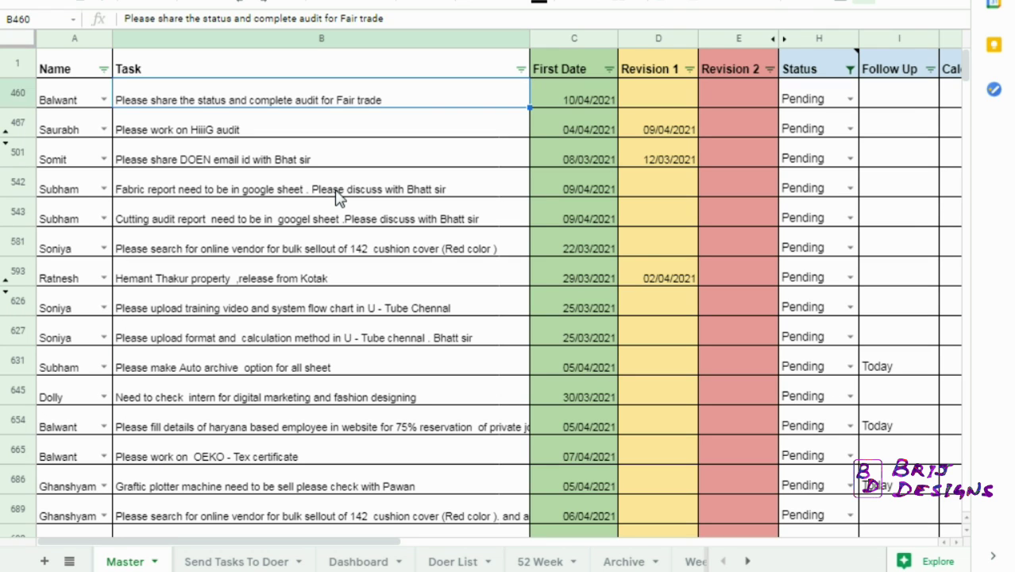
key("Down")
key("Down")
key("Down")
key("Down")
key("Down")
key("Down")
key("Down")
key("Down")
key("Down")
key("Down")
key("Down")
key("Down")
key("Down")
key("Down")
key("Down")
key("Down")
key("Down")
key("Down")
key("Down")
key("Down")
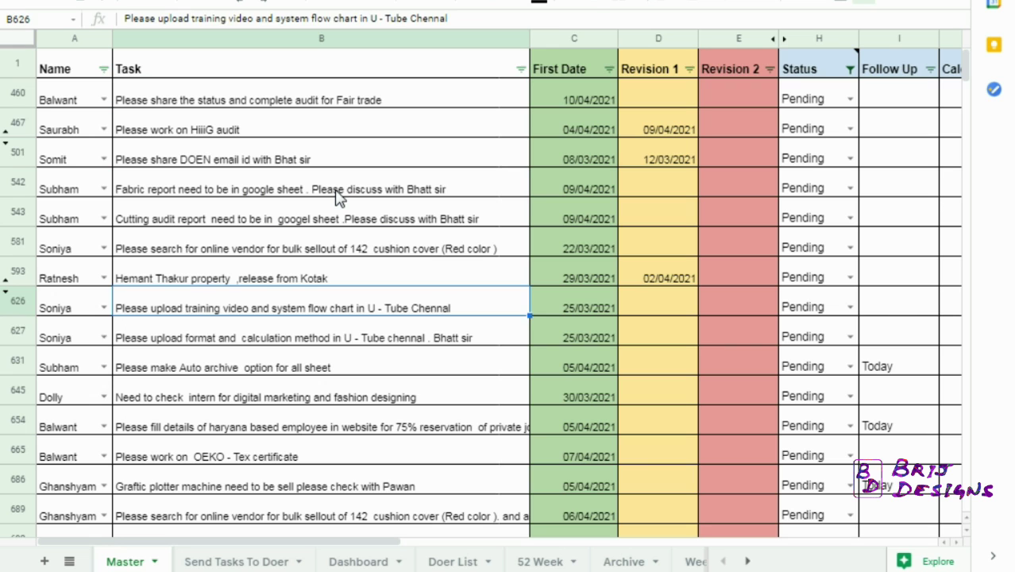
key("Down")
key("Down")
key("Down")
key("Down")
key("Down")
key("Down")
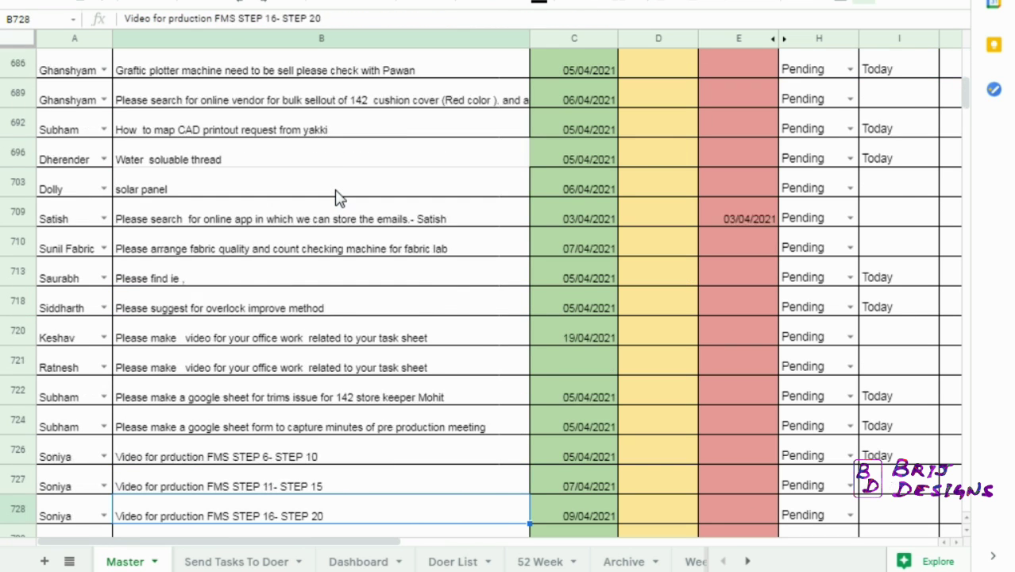
Step: Return from row 728 to the Task header cell B1 of the Master sheet
key("Up")
key("Up")
key("Up")
key("Up")
key("Up")
key("Up")
key("Up")
key("Up")
key("Up")
key("ctrl+Up")
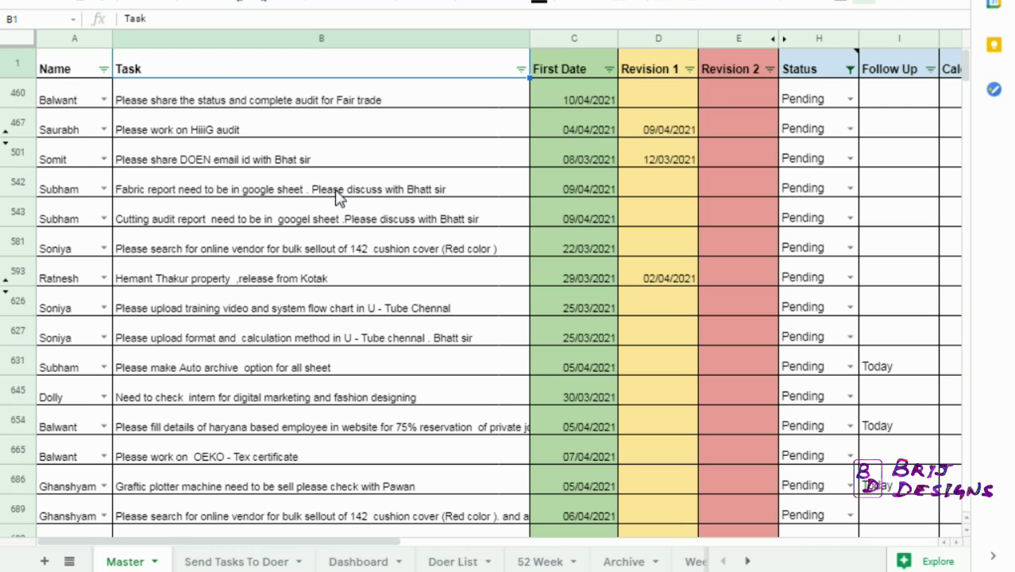
Step: Review the pending task descriptions once more, from the Task header down to row 713
key("Down")
key("Down")
key("Down")
key("Down")
key("Down")
key("Down")
key("Down")
key("Down")
key("Down")
key("Down")
key("Down")
key("Down")
key("Down")
key("Down")
key("Down")
key("Down")
key("Down")
key("Down")
key("Down")
key("Down")
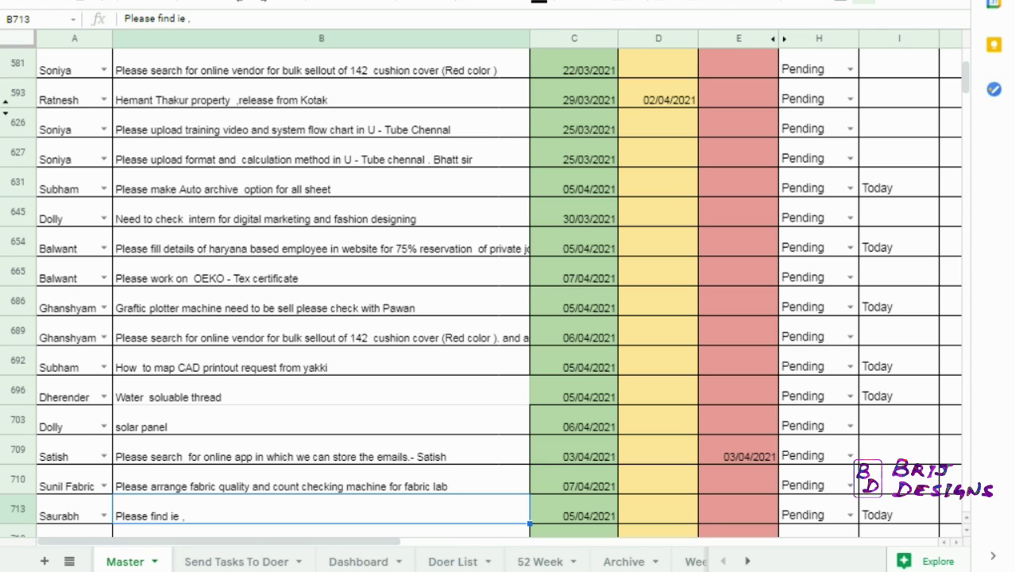
Step: Show the Doer List sheet and examine its doer names and their matching e-mail addresses down to row 24
mouse_move(579, 570)
left_click(447, 561)
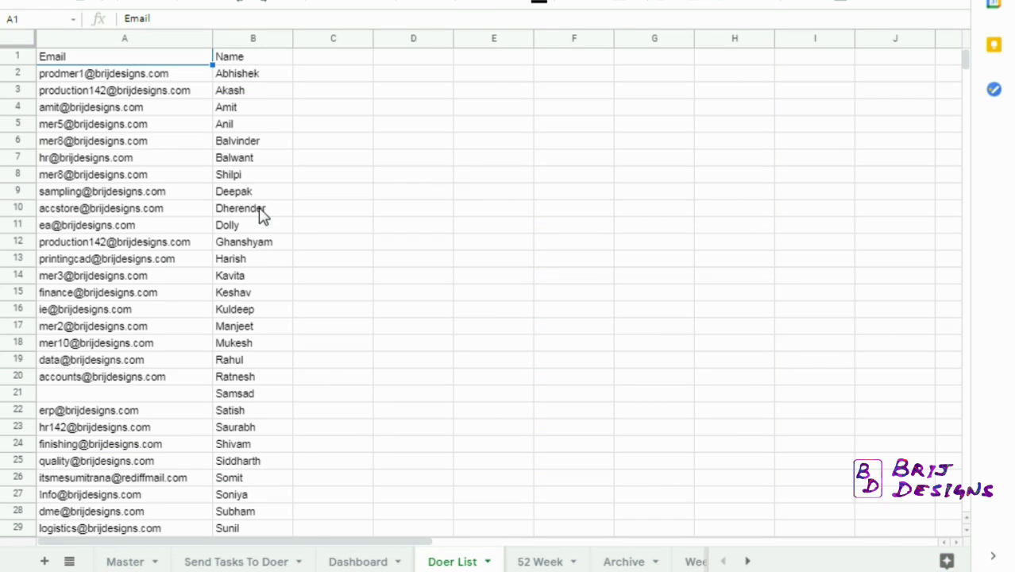
left_click(249, 230)
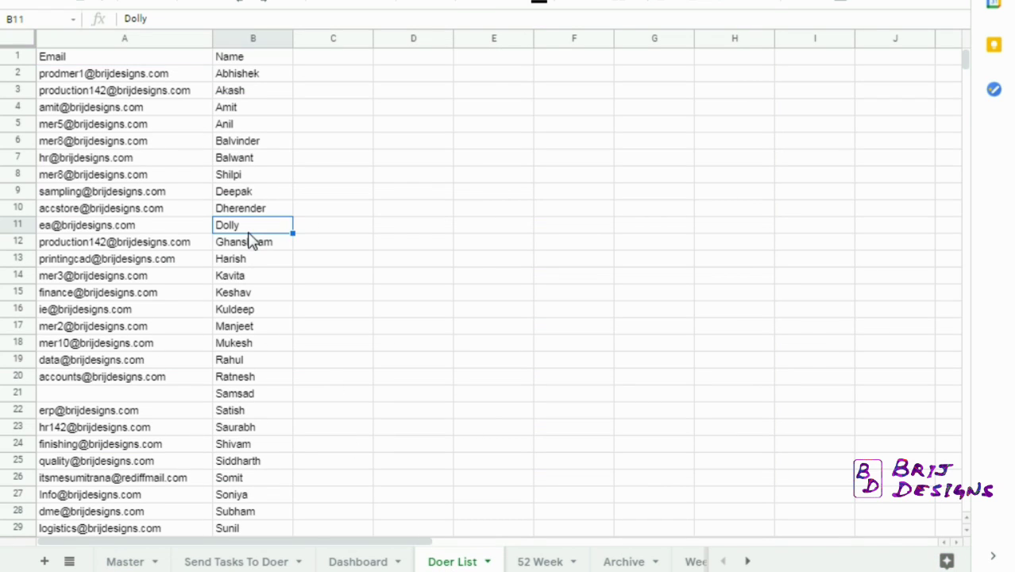
key("Down")
key("Down")
key("Down")
key("Down")
key("Down")
key("Down")
key("Down")
key("Down")
key("Down")
key("Down")
key("Down")
key("Down")
key("Down")
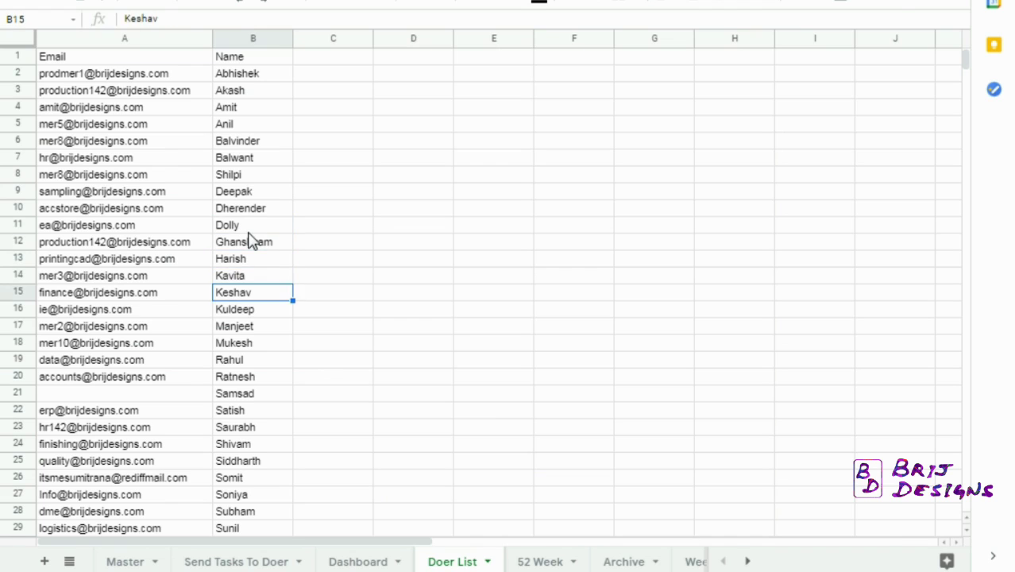
key("Left")
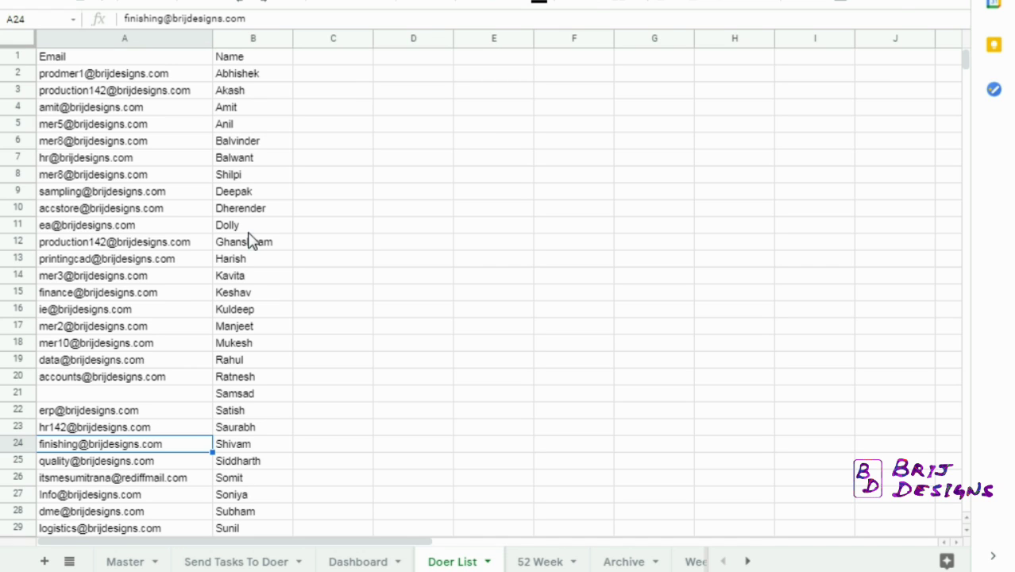
key("Right")
key("Left")
Step: Return to the Master sheet and go back up the Task column to its header in B1
left_click(128, 563)
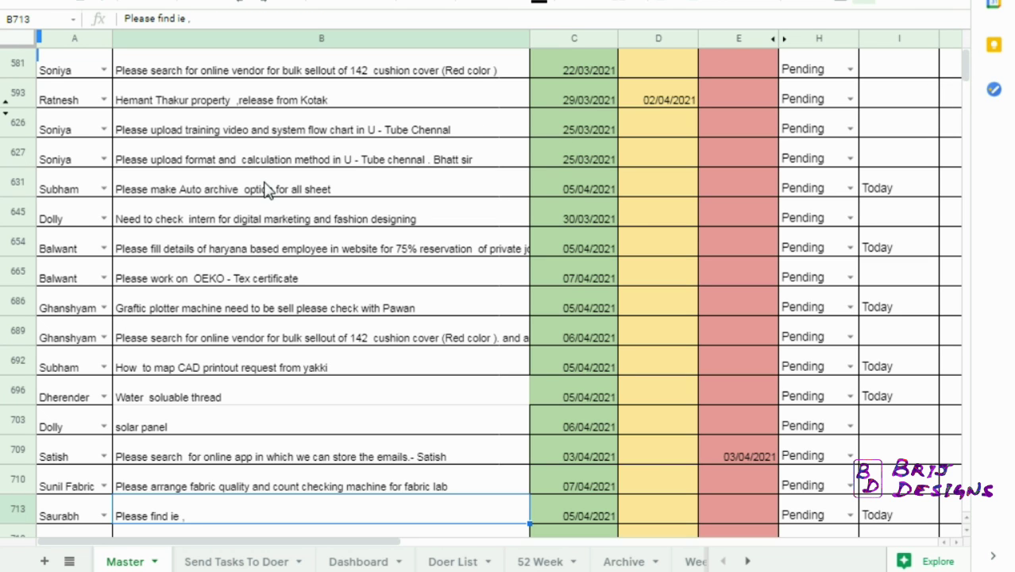
left_click(267, 188)
key("Up")
key("Up")
key("Up")
key("Up")
key("Up")
key("Up")
key("Up")
key("Up")
key("Up")
key("Up")
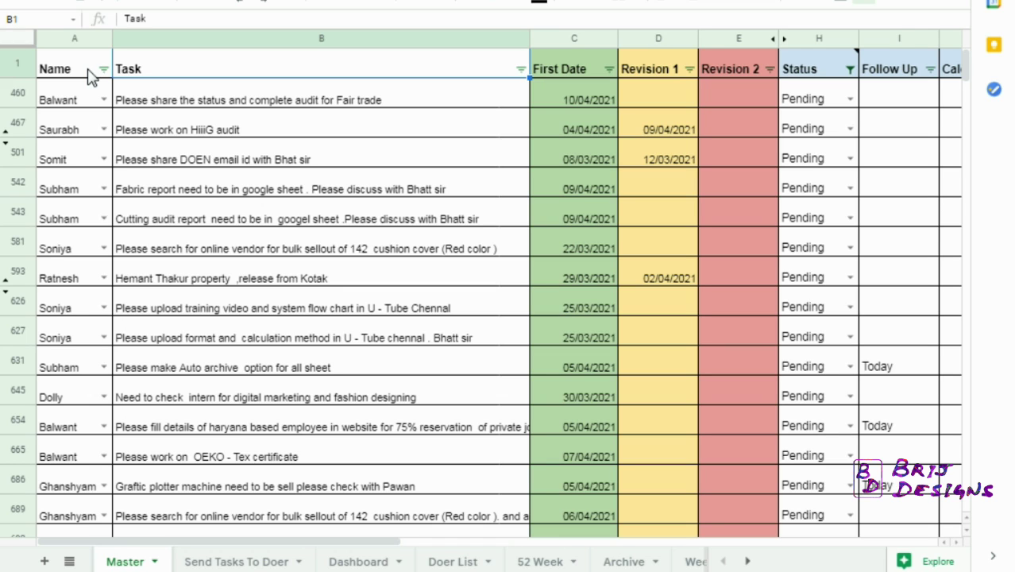
Step: Examine the Task, First Date and Revision 1 column headers in the Master sheet
key("Right")
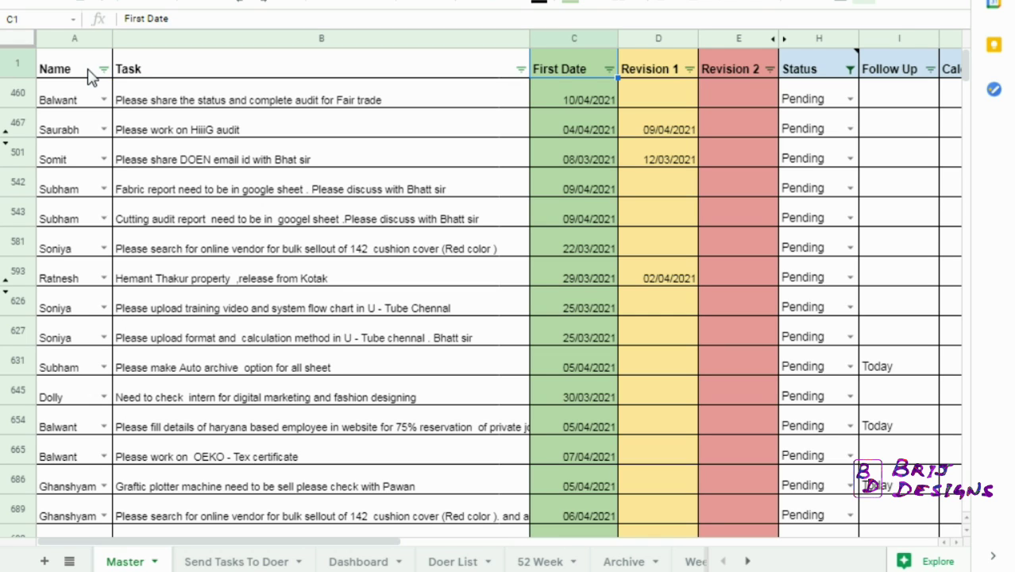
key("Right")
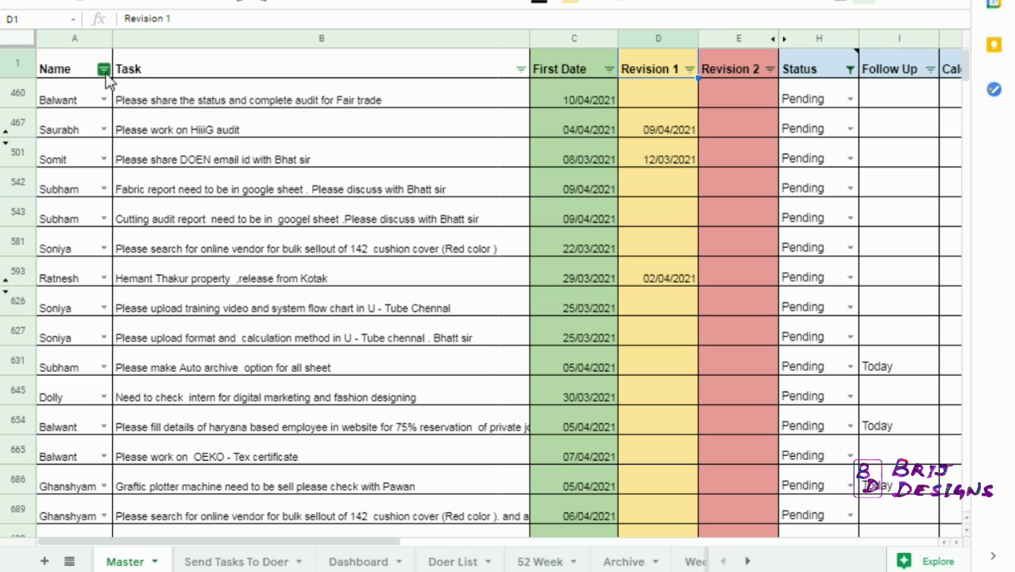
left_click(159, 76)
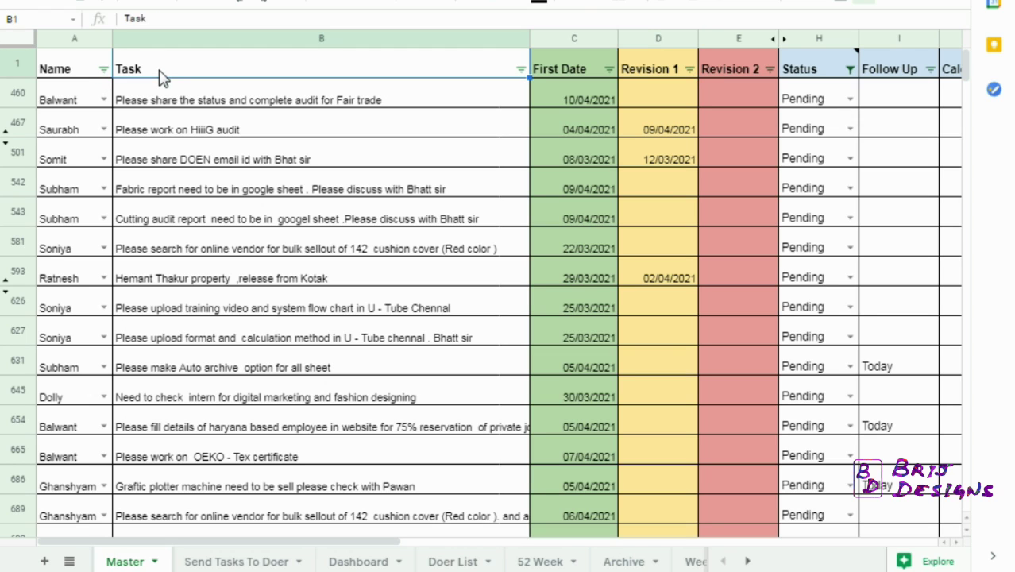
key("Right")
key("Left")
Step: Inspect the "Please work on HiiiG audit" task's First Date and Revision 1 entries, ending on the Revision 1 cell in row 460
key("Down")
key("Down")
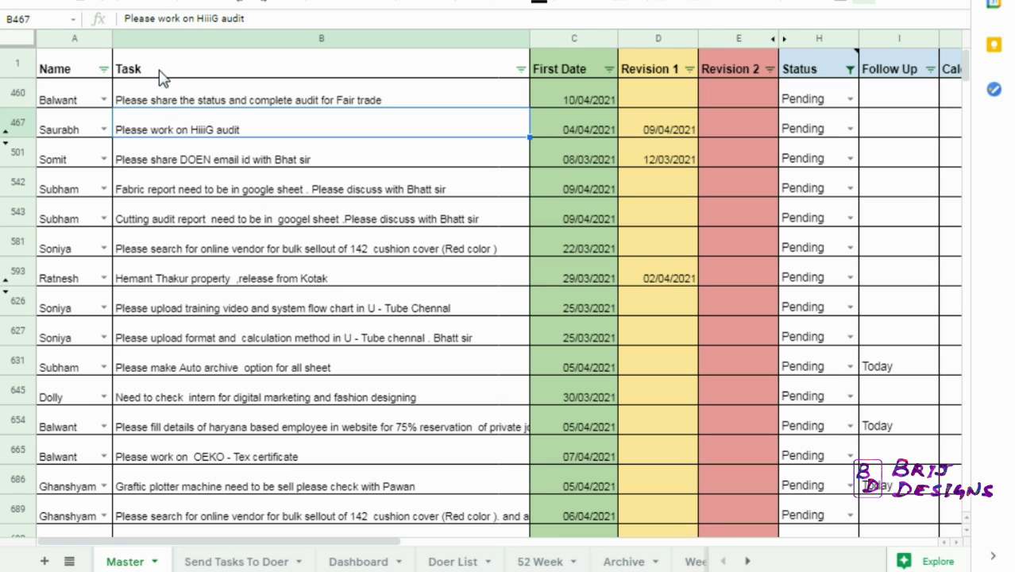
key("Down")
key("Up")
key("Right")
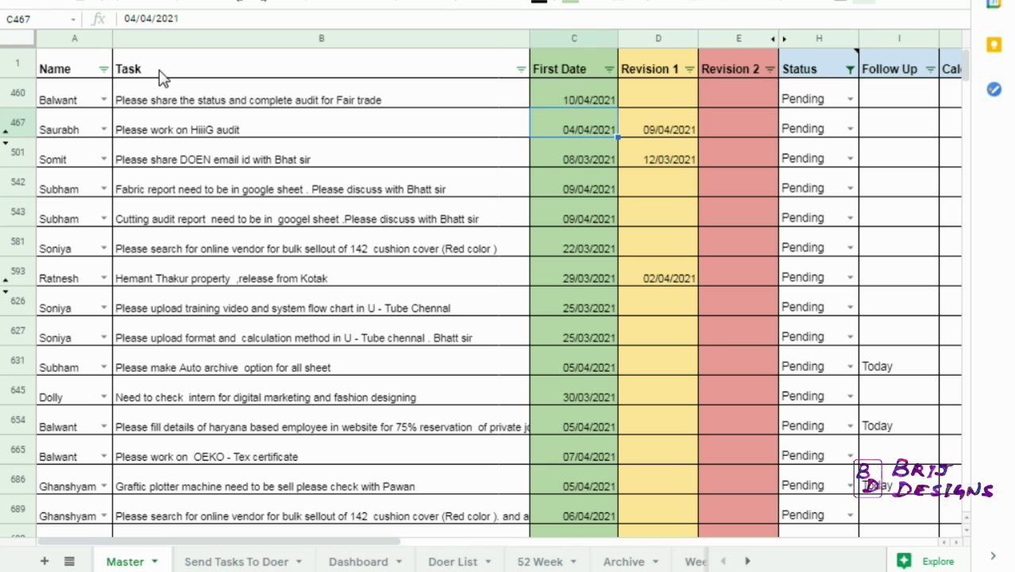
key("Right")
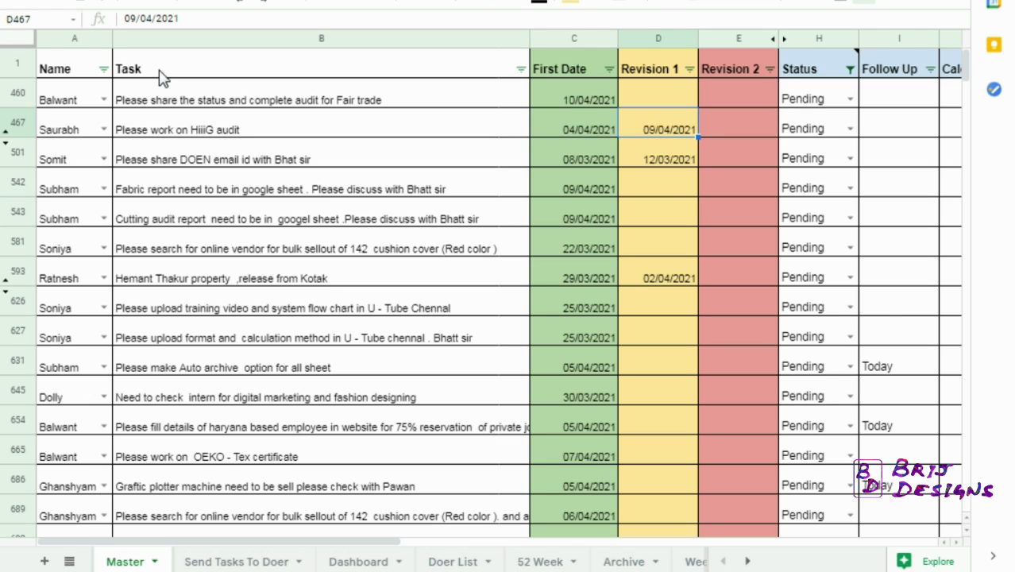
key("Up")
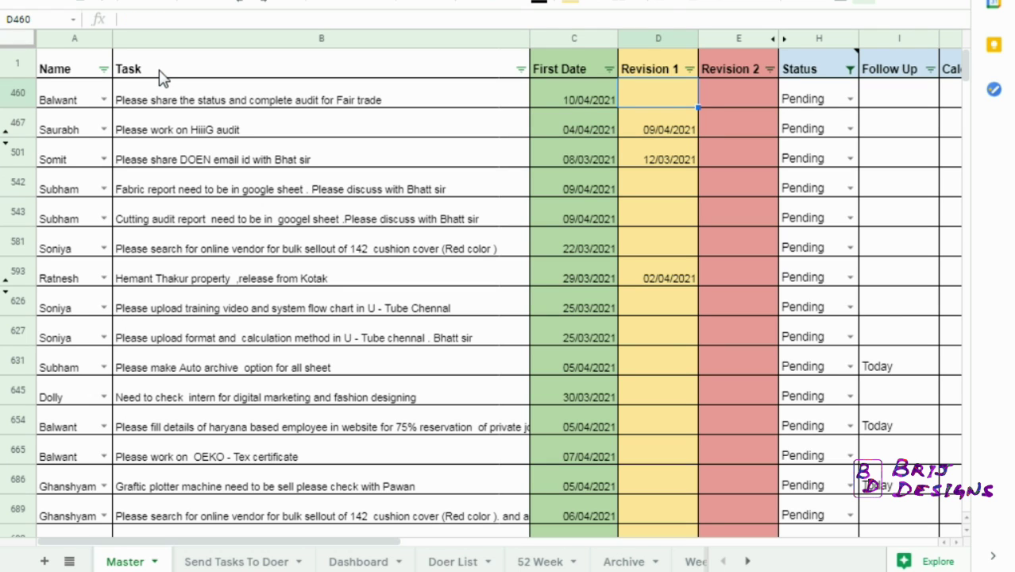
Step: Check the doer names of the "Please work on HiiiG audit" and Fair trade audit tasks, ending on the First Date in row 460
key("Down")
key("Left")
key("Left")
key("Left")
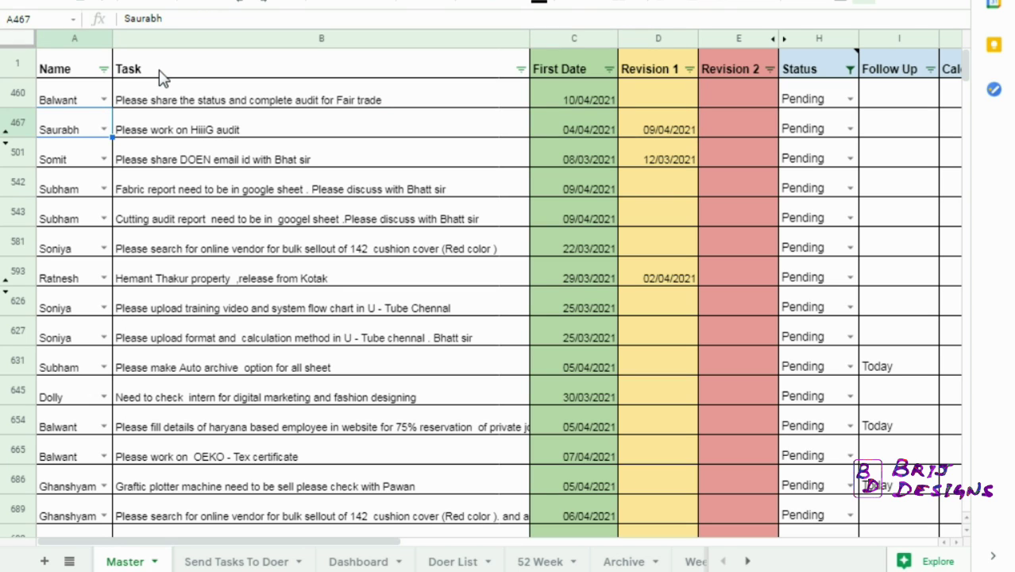
key("Up")
key("Right")
key("Right")
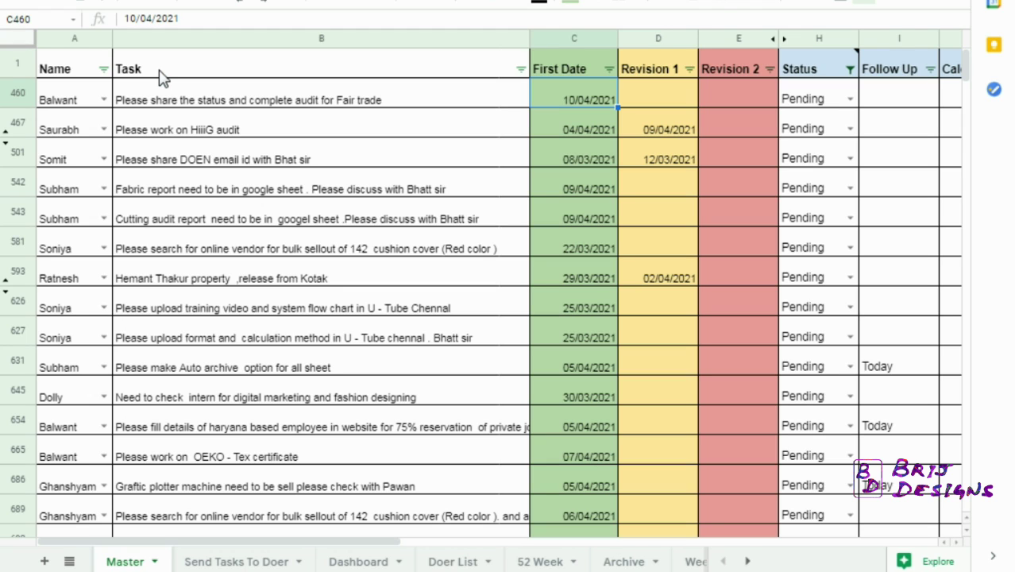
Step: Inspect the Fair trade audit task's Task, Revision 1, Revision 2 and Status cells in row 460, ending back on its First Date
key("Left")
key("Right")
key("Right")
key("Right")
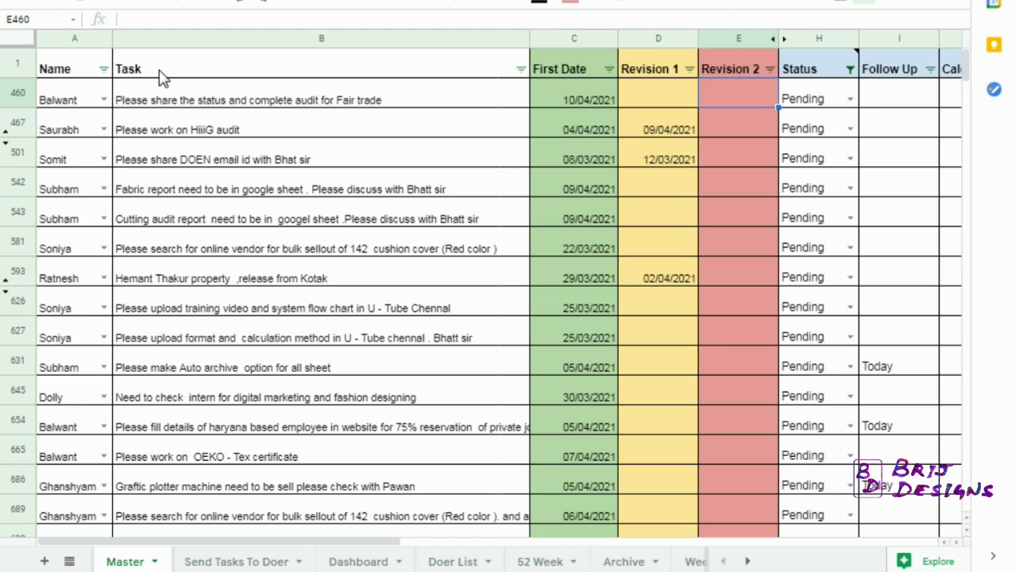
key("Right")
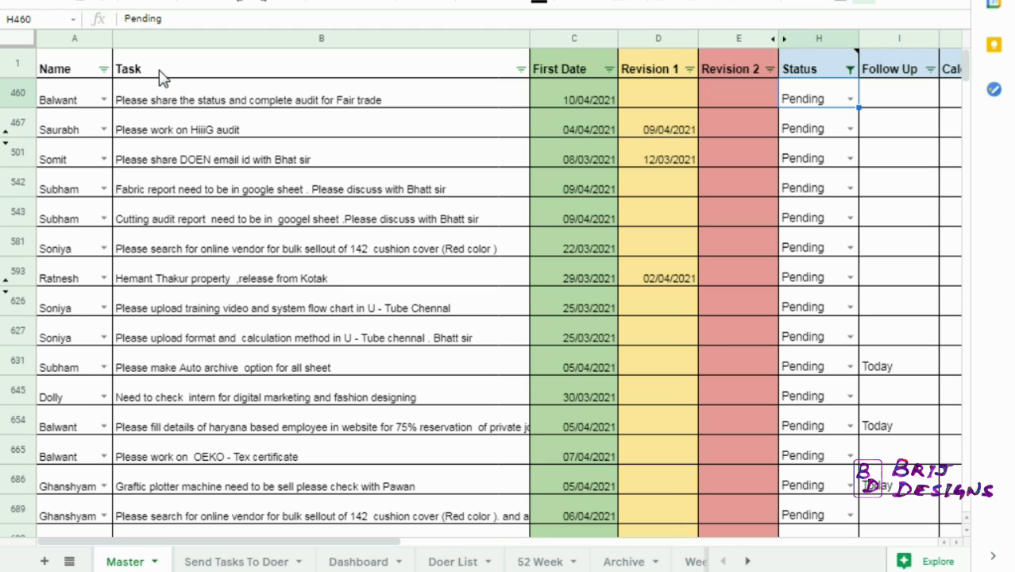
key("Left")
key("Left")
key("Left")
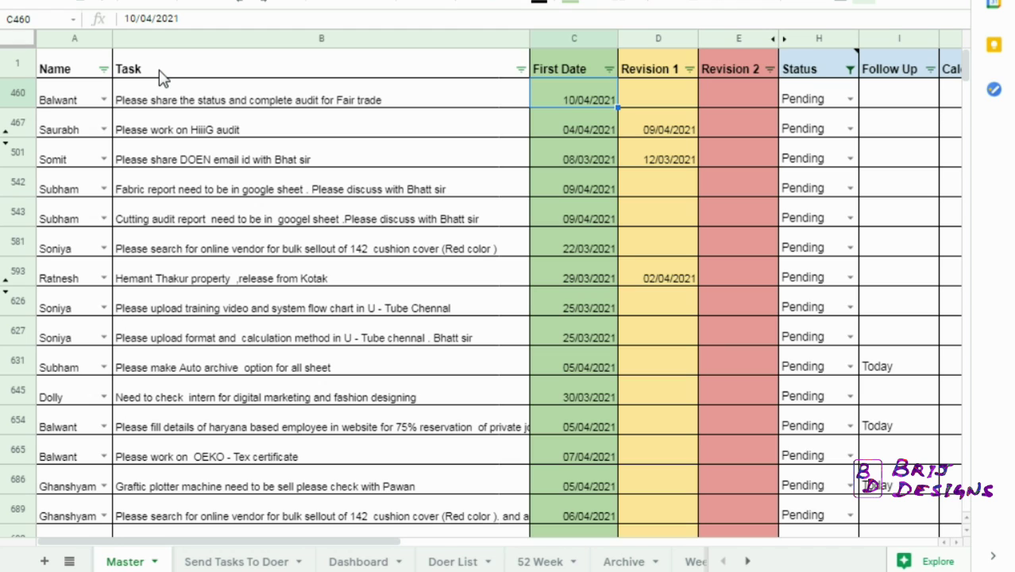
key("Left")
key("Right")
Step: Compare the Fair trade audit task's First Date with the computer's April 2021 calendar, and return to C460
left_click(922, 571)
left_click(968, 571)
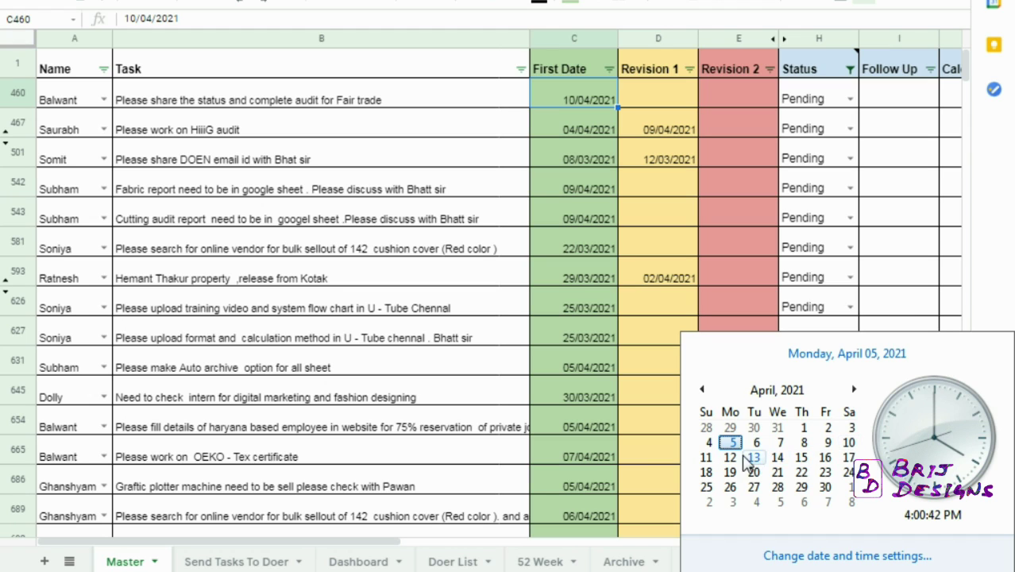
left_click(583, 101)
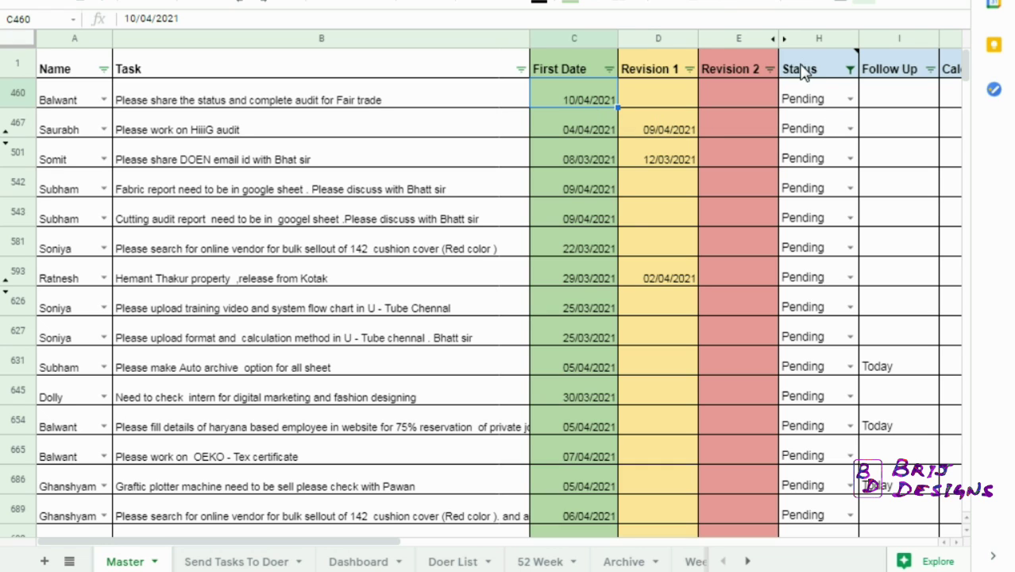
Step: Examine the filter values of the Status column and close the filter without applying changes
left_click(824, 78)
left_click(850, 70)
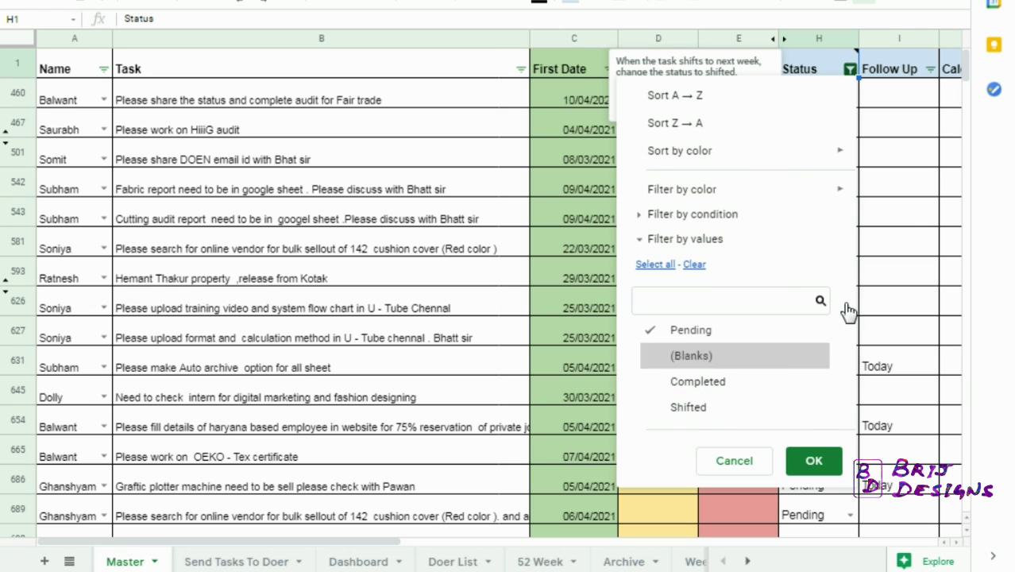
left_click(910, 223)
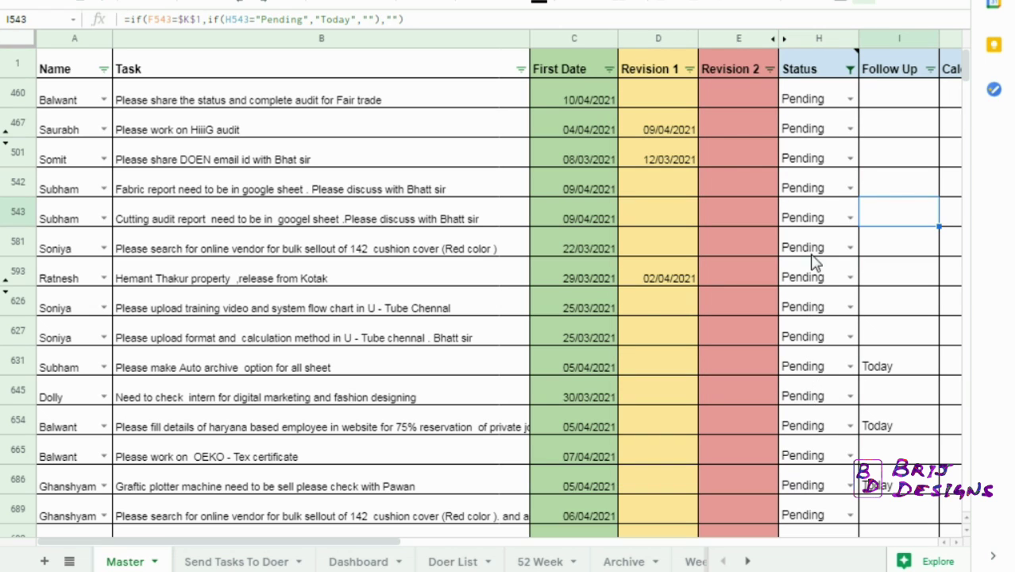
Step: Inspect the status options available for the Fair trade audit task in row 460 without choosing one
left_click(818, 95)
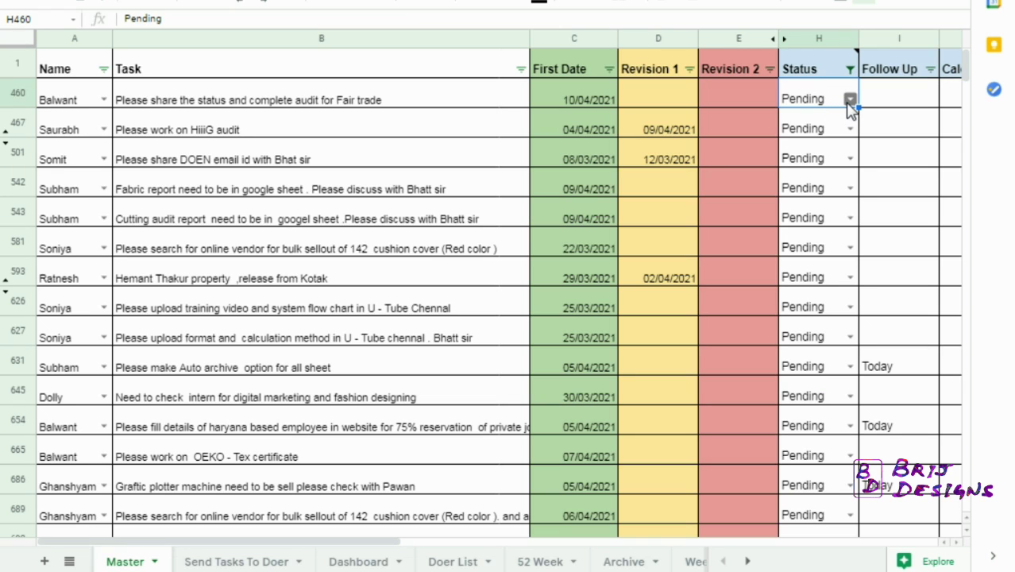
left_click(850, 99)
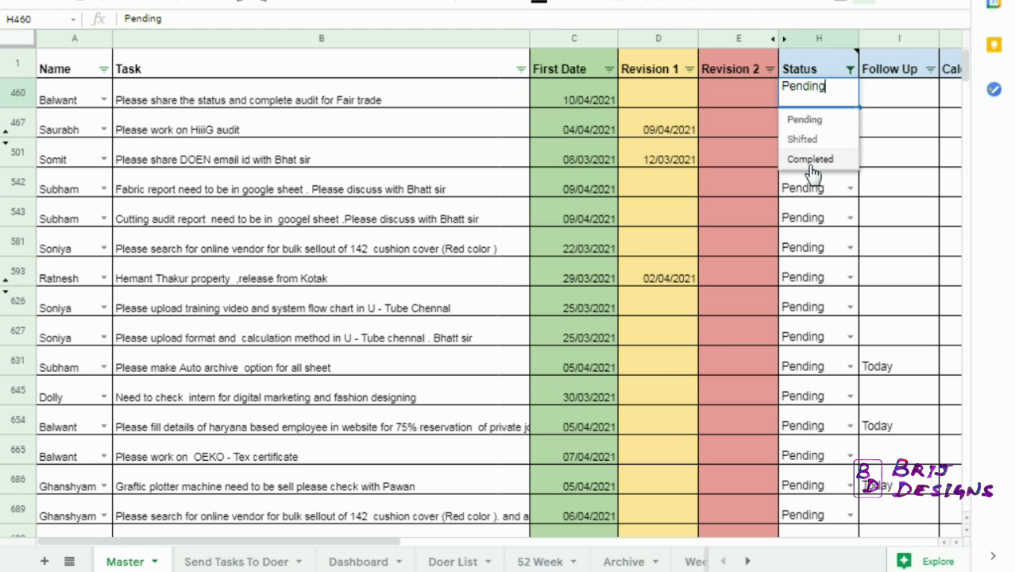
left_click(719, 97)
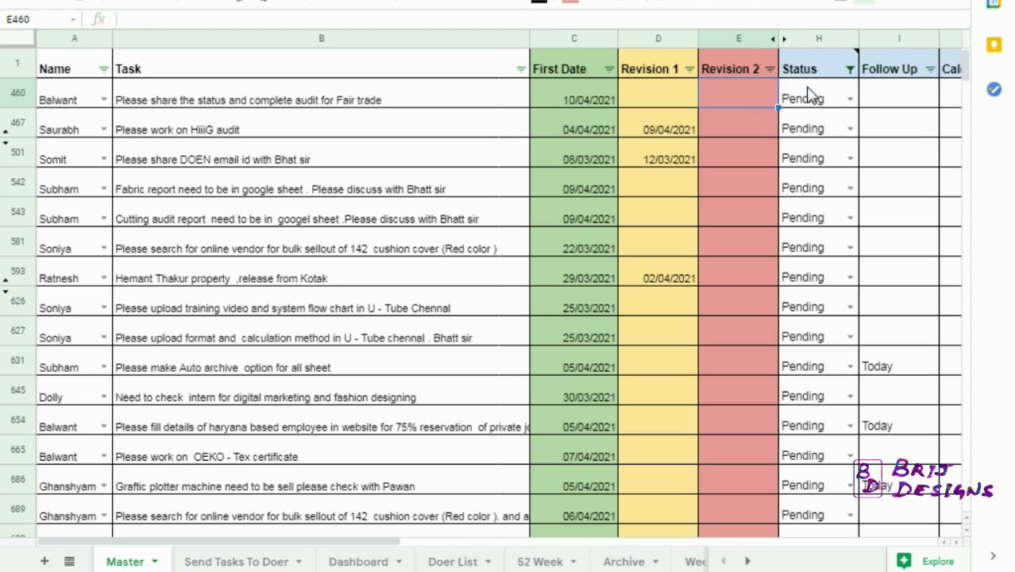
Step: Set the status of the Fair trade audit task in row 460 to Completed
left_click(806, 95)
left_click(850, 98)
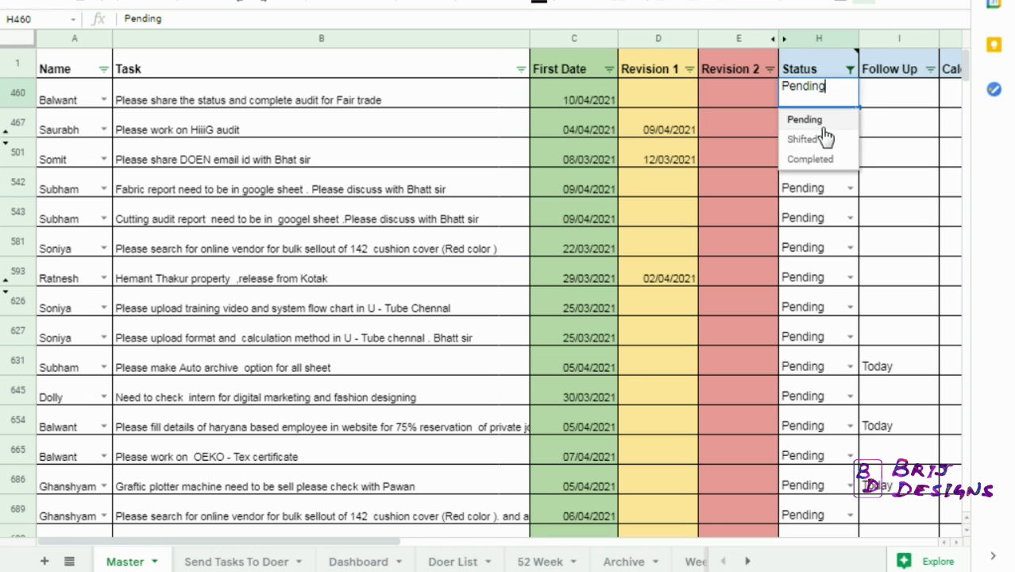
left_click(810, 159)
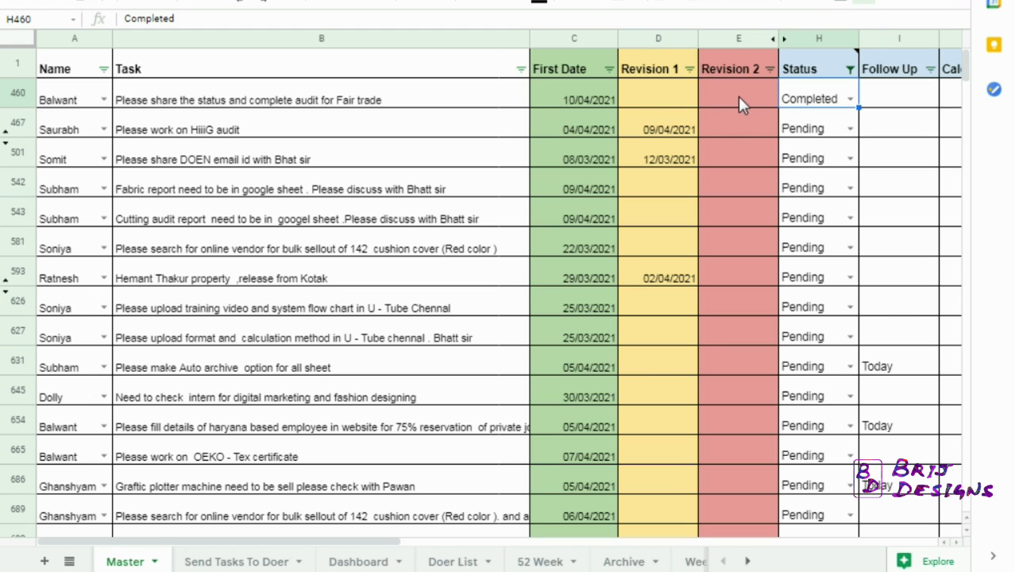
left_click(850, 99)
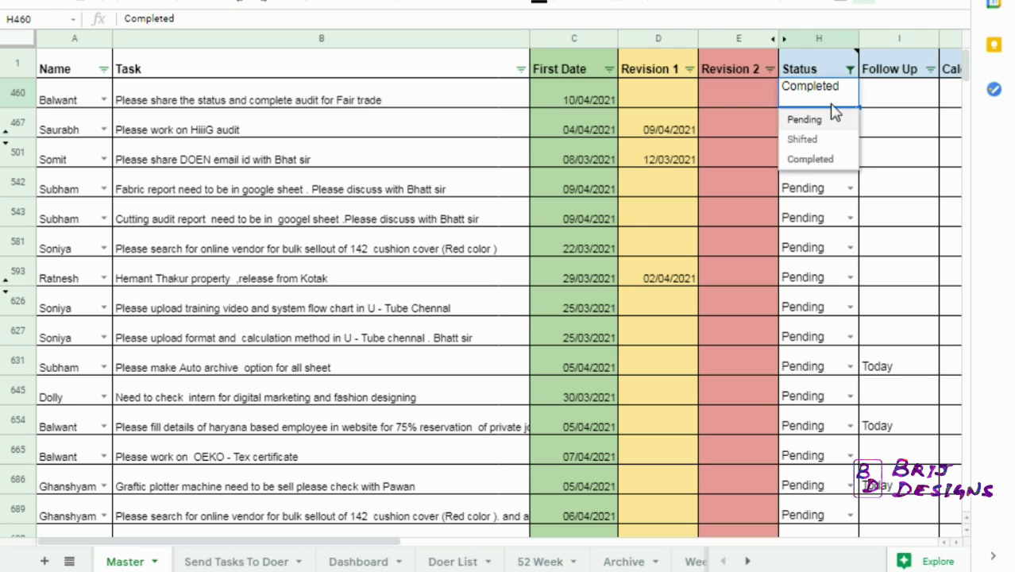
left_click(633, 97)
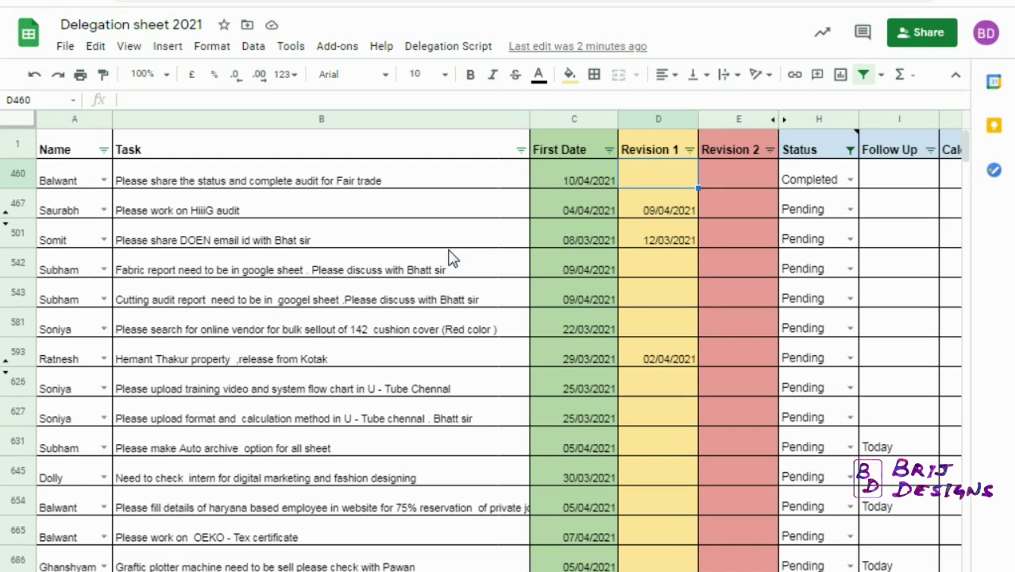
Step: Go through the filtered tasks down the Task column, past the last entry to the blank rows around row 796
left_click(260, 329)
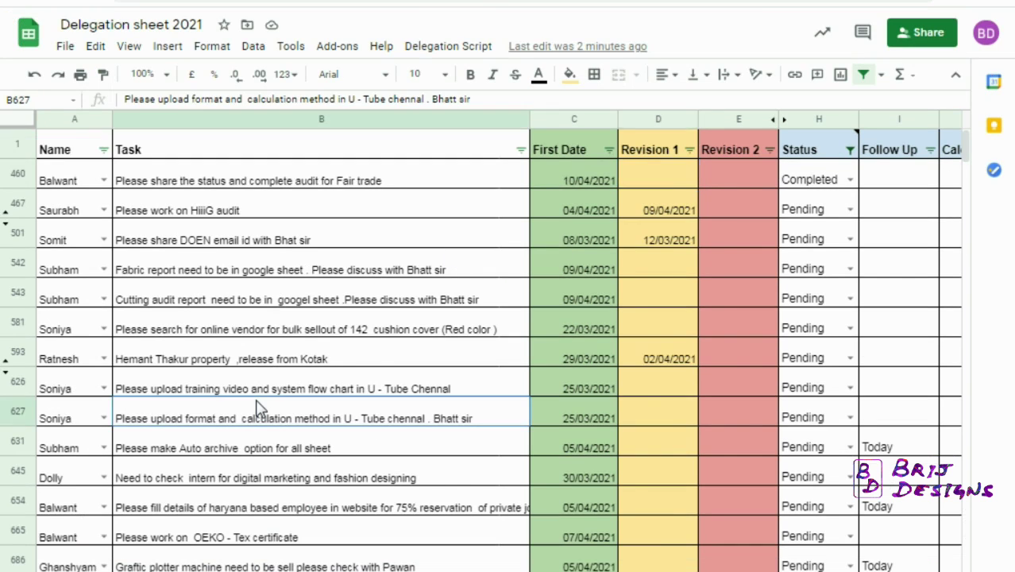
left_click(190, 413)
key("Down")
key("Down")
key("Down")
key("Down")
key("Down")
key("Down")
key("Down")
key("Down")
key("Down")
key("Down")
key("Down")
key("Down")
key("Down")
key("Down")
key("Down")
key("Down")
key("Down")
key("Down")
key("Down")
key("Down")
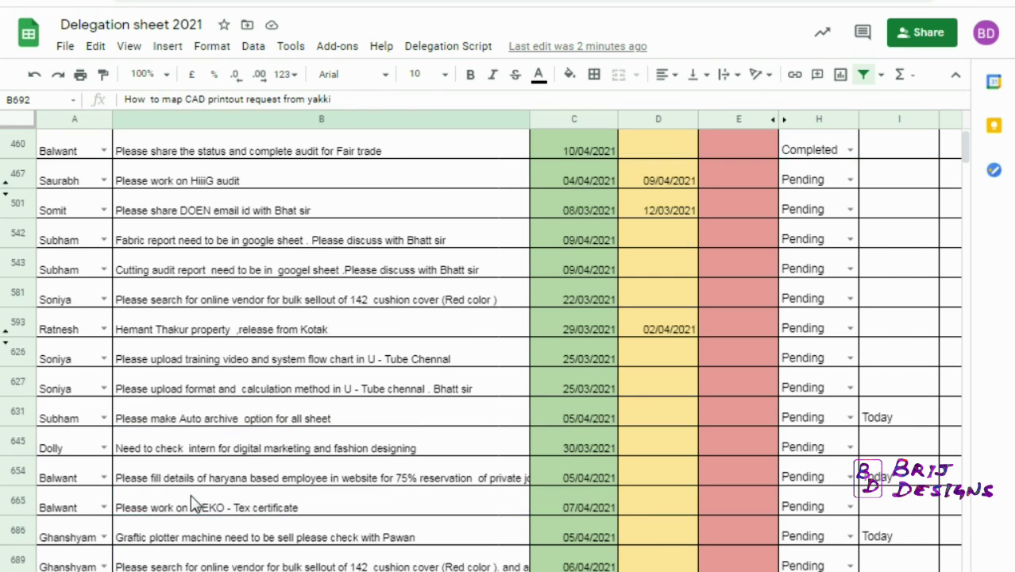
key("Down")
key("Down")
key("Down")
key("Down")
key("Down")
key("Down")
key("Down")
key("Down")
key("Down")
key("Down")
key("Down")
key("Down")
key("Down")
key("Down")
key("Down")
key("Down")
key("Down")
key("Down")
key("Down")
key("Down")
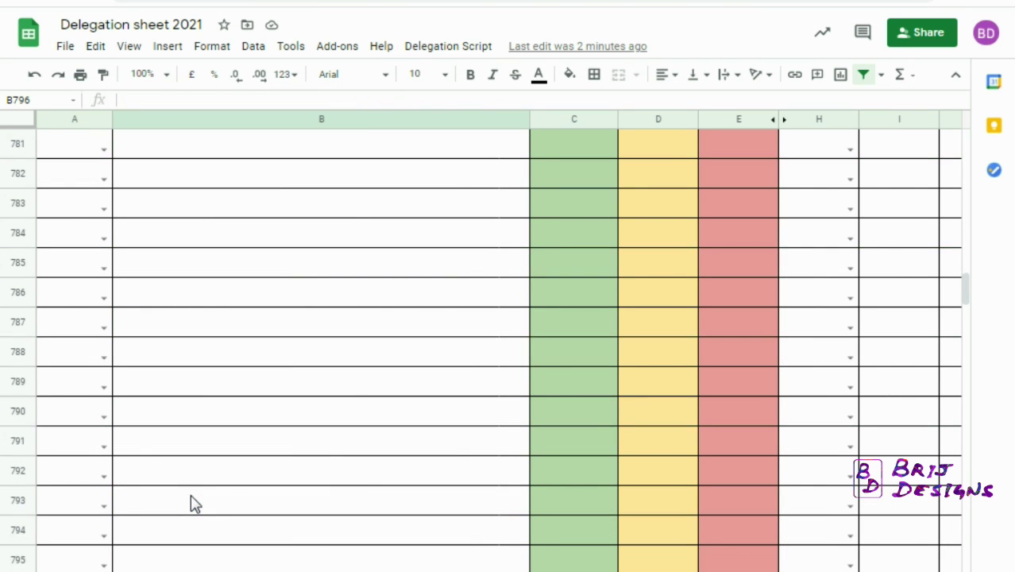
Step: Go back up the Task column to the "Please creative private u tube chennal for training video" task in row 775
key("Up")
key("Up")
key("Up")
key("Up")
key("Up")
key("Up")
key("Up")
key("Up")
key("Up")
key("Up")
key("Up")
key("Up")
key("Up")
key("Up")
key("Up")
key("Up")
key("Up")
key("Up")
key("Up")
key("Up")
key("Up")
key("Up")
key("Up")
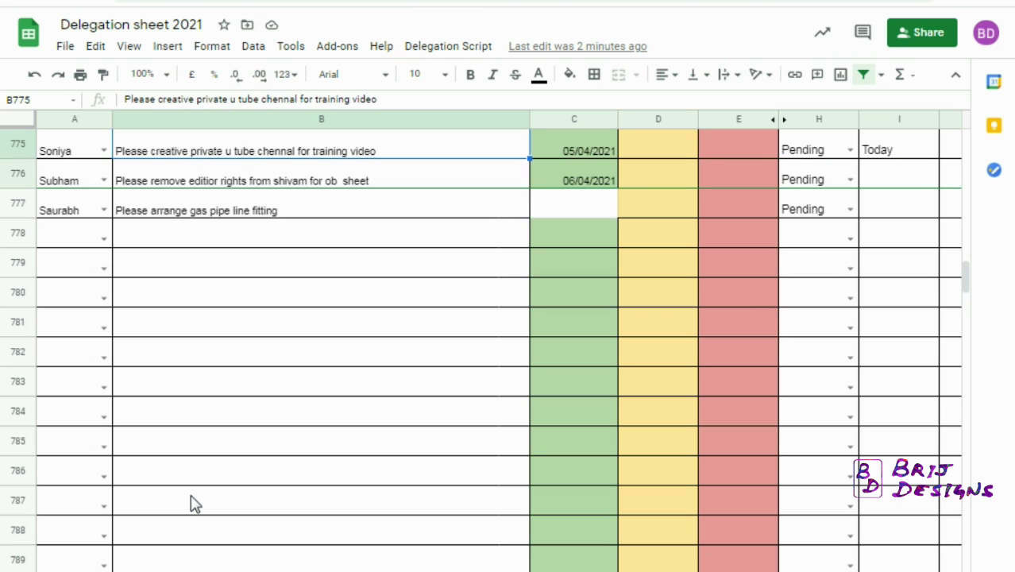
Step: Undo the status change of the Fair trade audit task in row 460
left_click(151, 331)
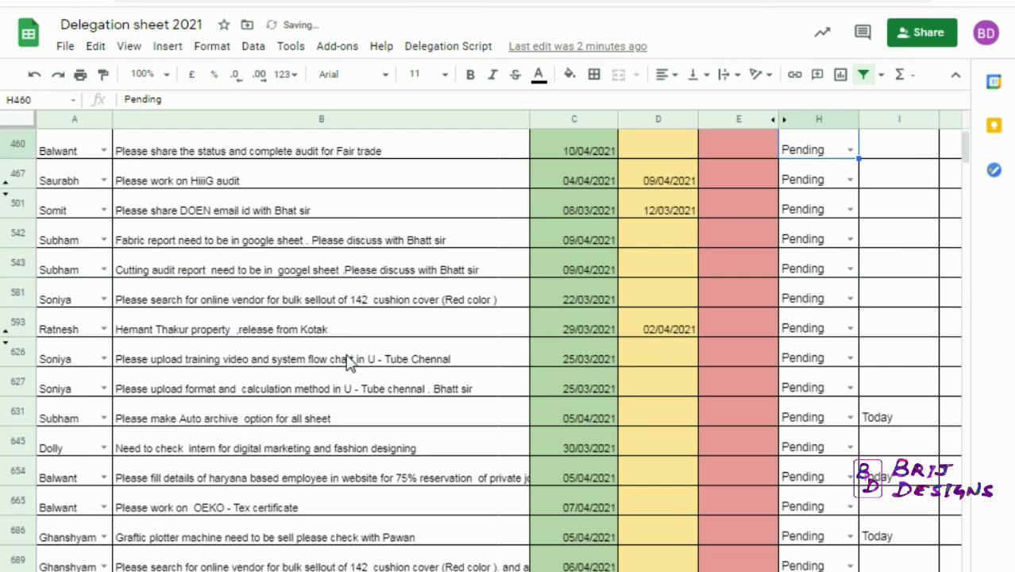
Step: Go down the Task column past the last filtered entry into the blank rows, and back up to the training video channel task in row 775
left_click(407, 401)
key("Down")
key("Down")
key("Down")
key("Down")
key("Down")
key("Down")
key("Down")
key("Down")
key("Down")
key("Down")
key("Down")
key("Down")
key("Down")
key("Down")
key("Down")
key("Down")
key("Down")
key("Down")
key("Down")
key("Down")
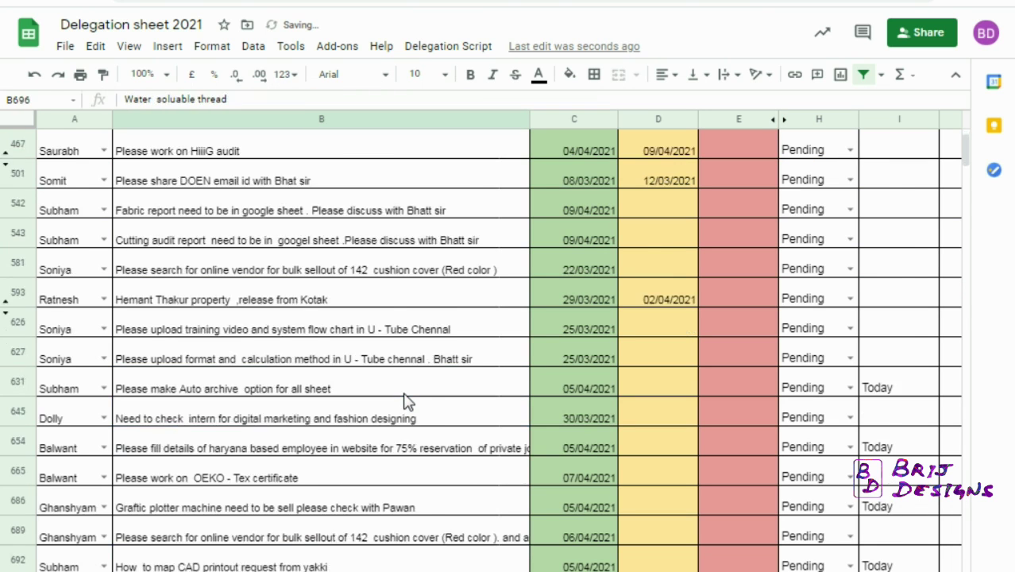
key("Down")
key("Down")
key("Down")
key("Down")
key("Down")
key("Down")
key("Down")
key("Down")
key("Down")
key("Down")
key("Down")
key("Down")
key("Down")
key("Down")
key("Down")
key("Down")
key("Down")
key("Down")
key("Down")
key("Down")
key("Up")
key("Up")
key("Up")
key("Up")
key("Up")
key("Up")
key("Up")
key("Up")
key("Up")
key("Up")
key("Up")
key("Up")
key("Up")
key("Up")
key("Up")
key("Up")
key("Up")
key("Up")
key("Up")
key("Up")
key("Up")
key("Up")
key("Up")
key("Up")
key("Up")
key("Up")
key("Up")
key("Up")
key("Up")
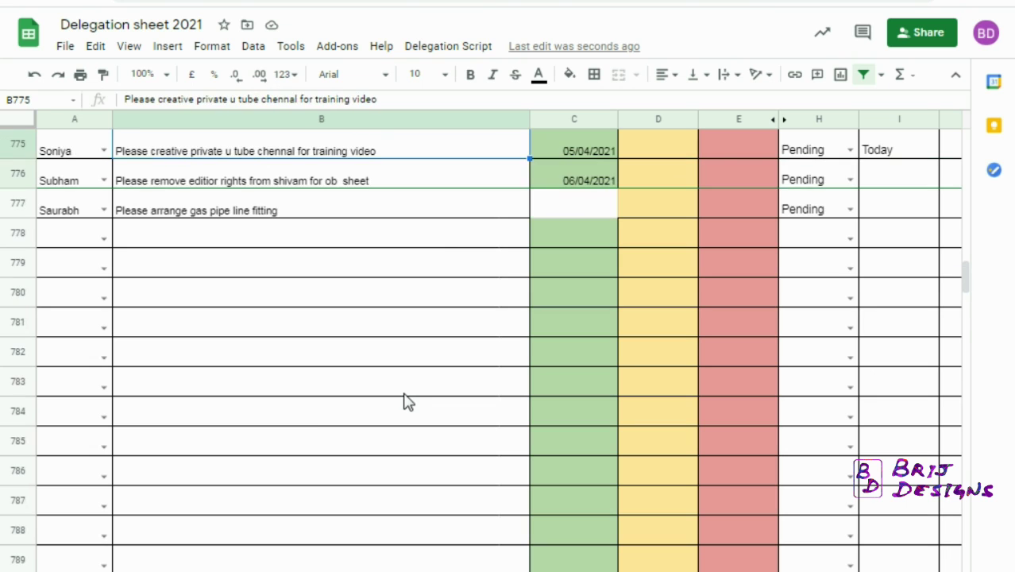
Step: Assign the first blank row, 778, to the second person in the doer list
left_click(258, 312)
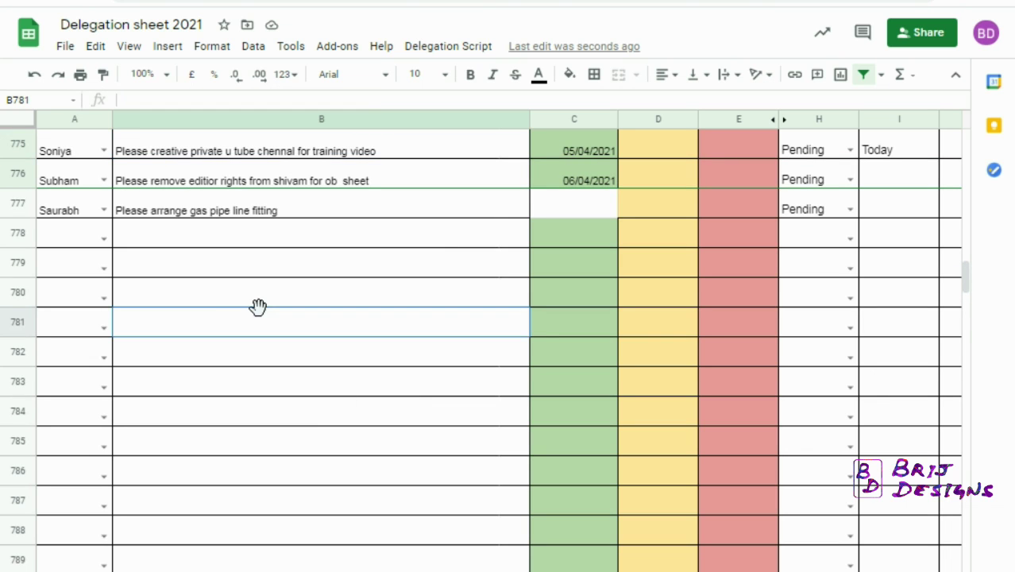
left_click(223, 242)
left_click(104, 240)
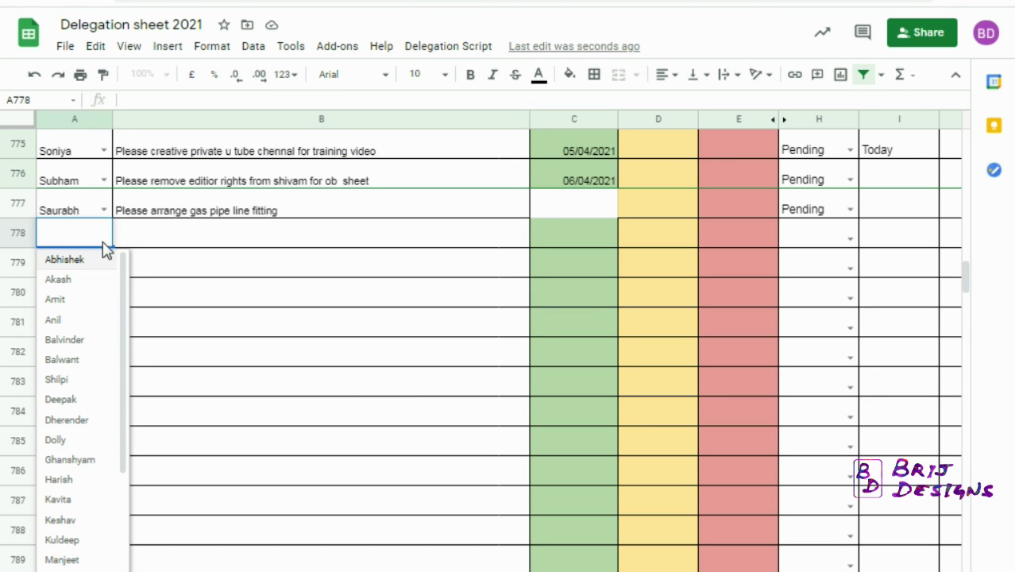
left_click(68, 282)
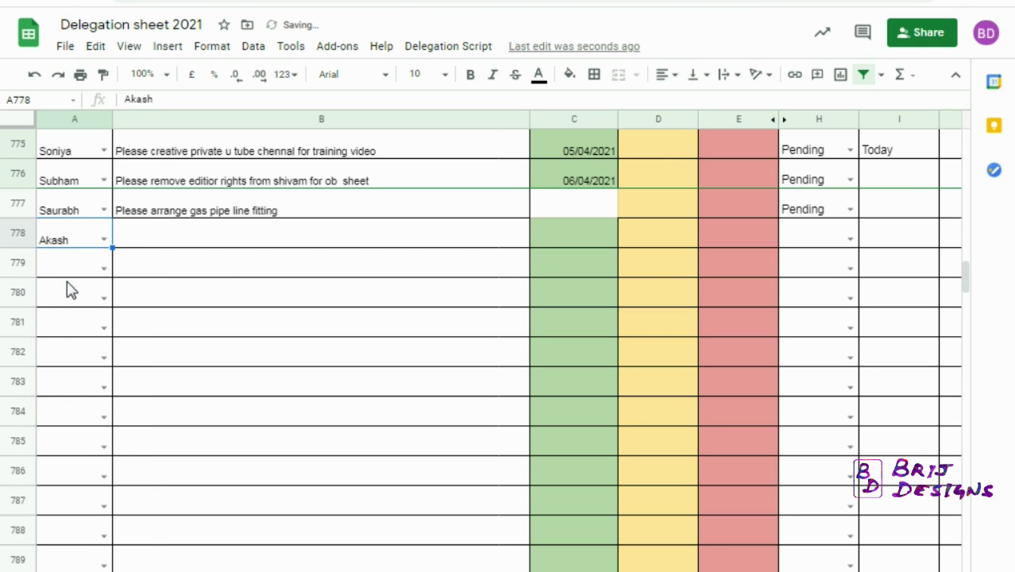
Step: Enter "Task 1" as the task description in row 778
left_click(177, 249)
double_click(177, 248)
type("Task")
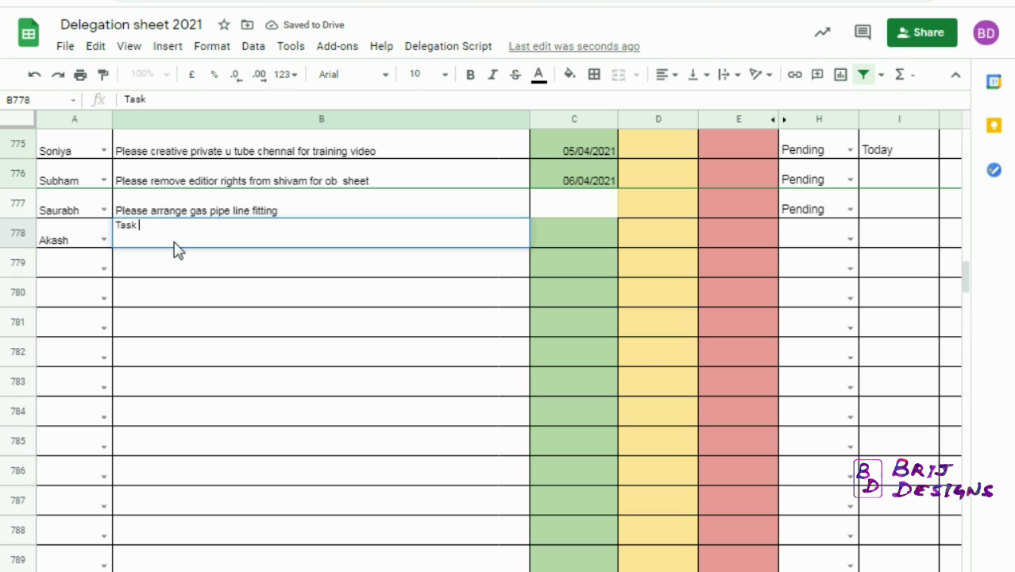
type(" 1")
key("Tab")
key("Tab")
key("Tab")
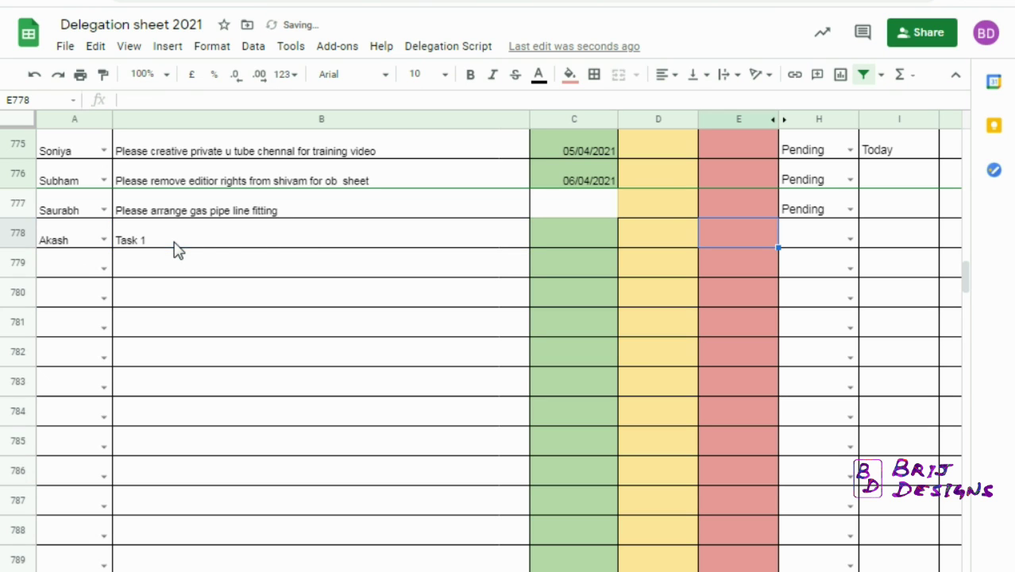
Step: Set the date in column C of row 778 to 05/04/2021 and the status to Pending
left_click(313, 236)
left_click(554, 243)
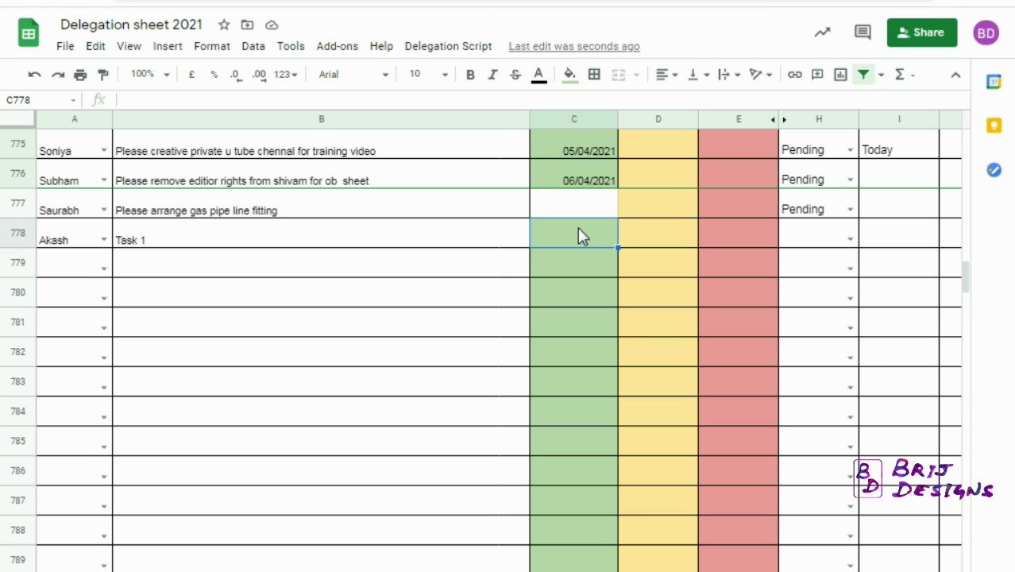
double_click(578, 234)
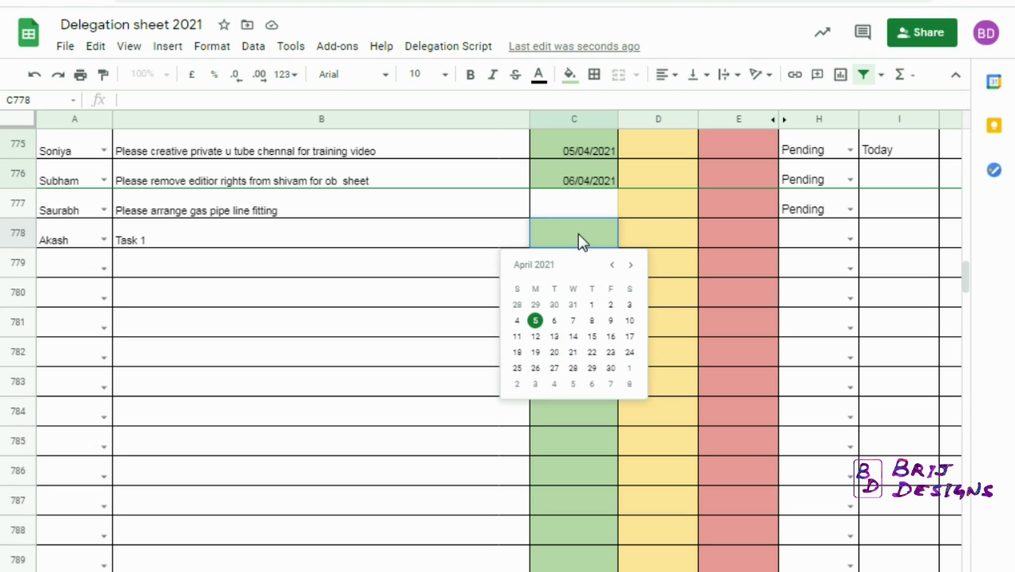
left_click(536, 322)
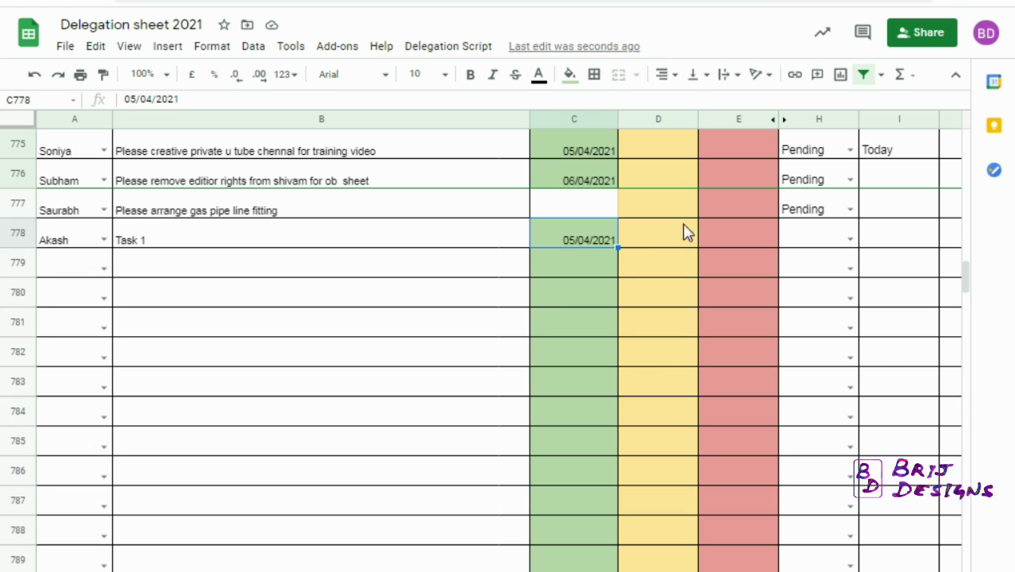
left_click(851, 240)
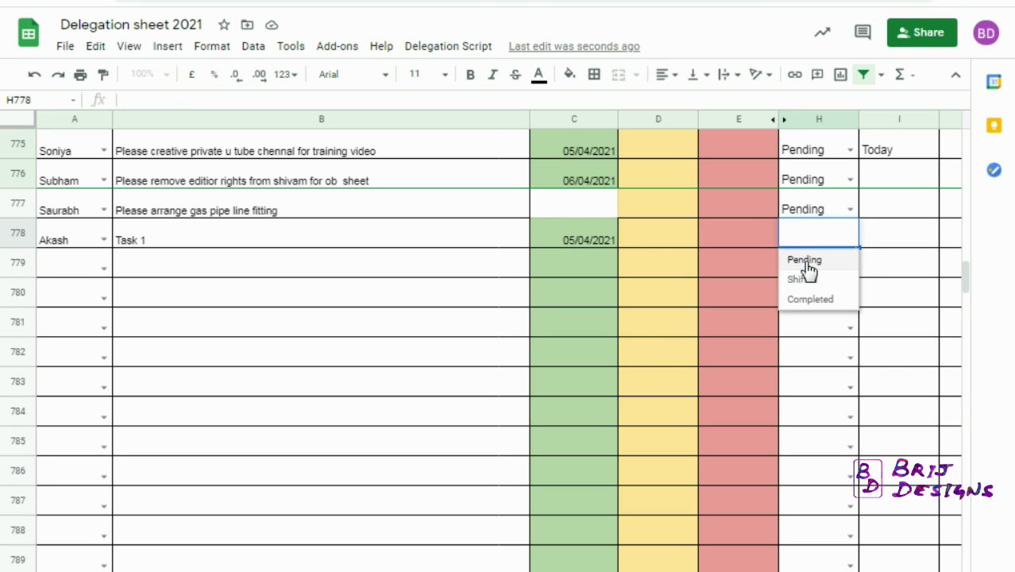
left_click(805, 263)
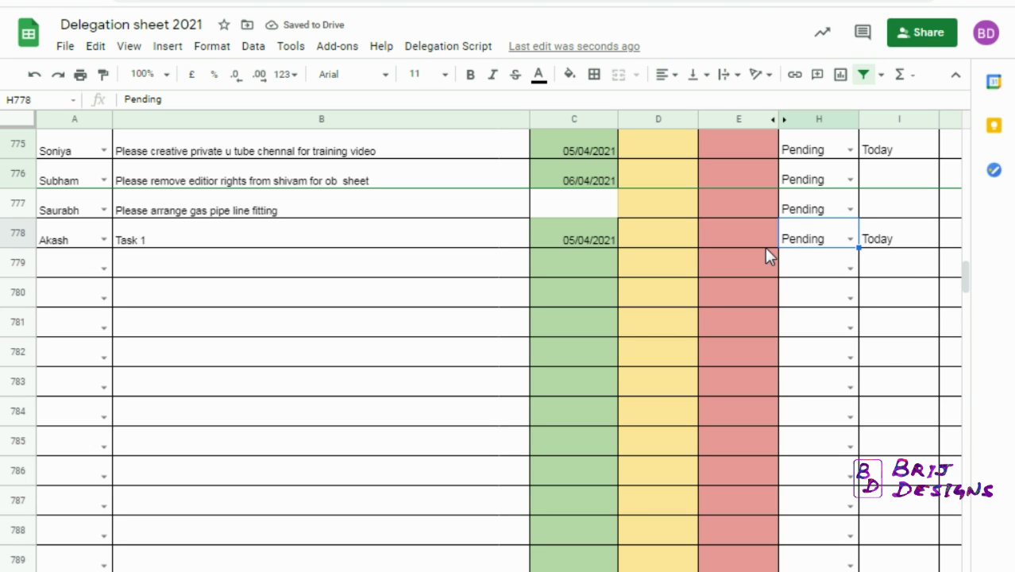
Step: Go over the task, date and revision cells of the Task 1 row one by one
key("Up")
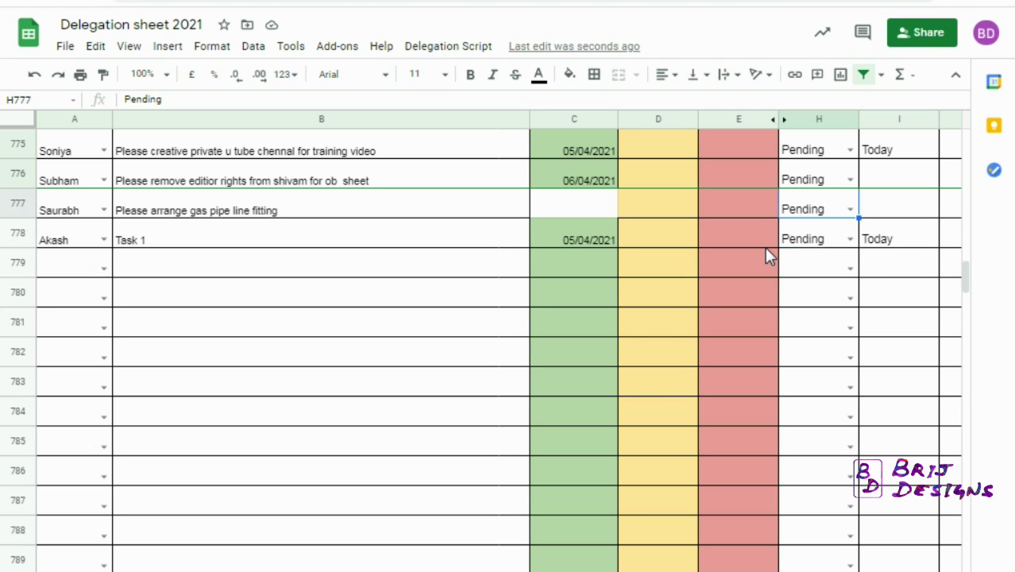
key("Left")
key("Left")
key("Down")
key("Left")
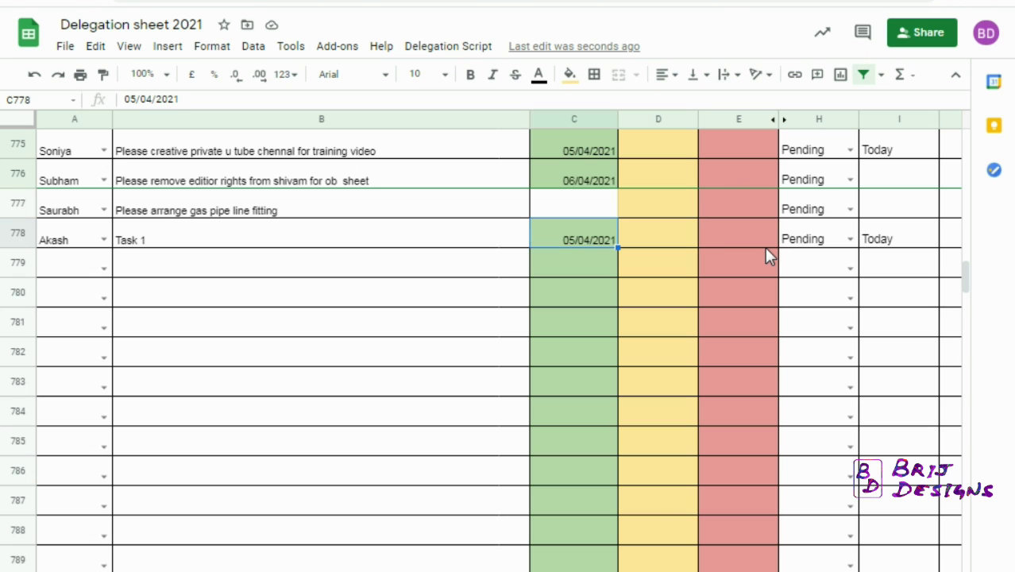
key("Left")
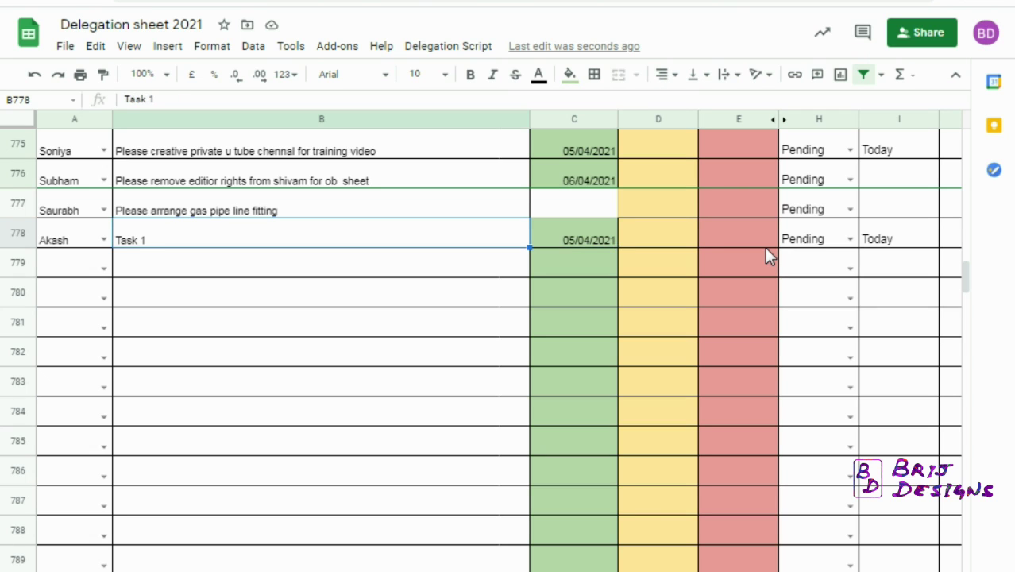
key("Right")
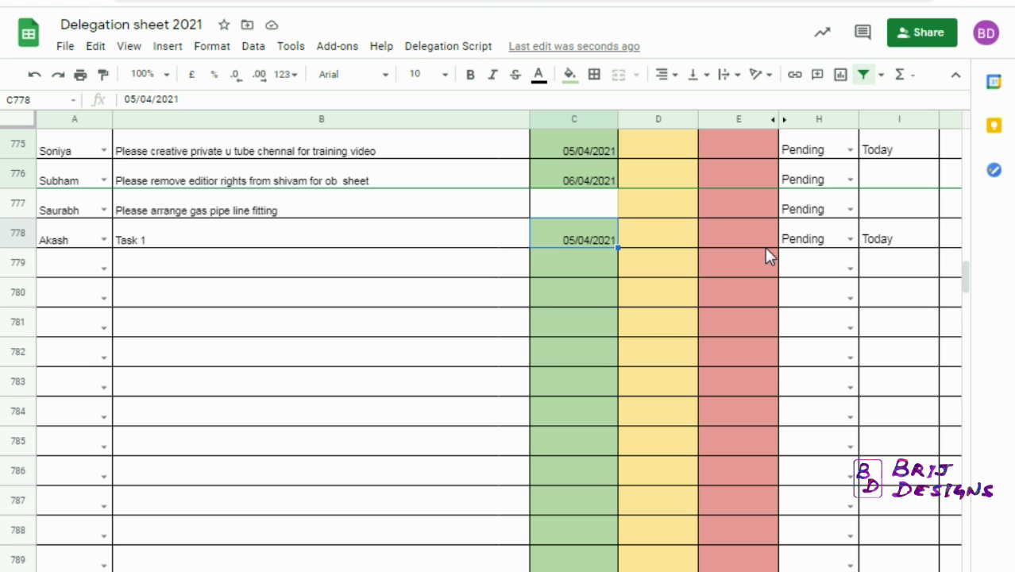
key("Right")
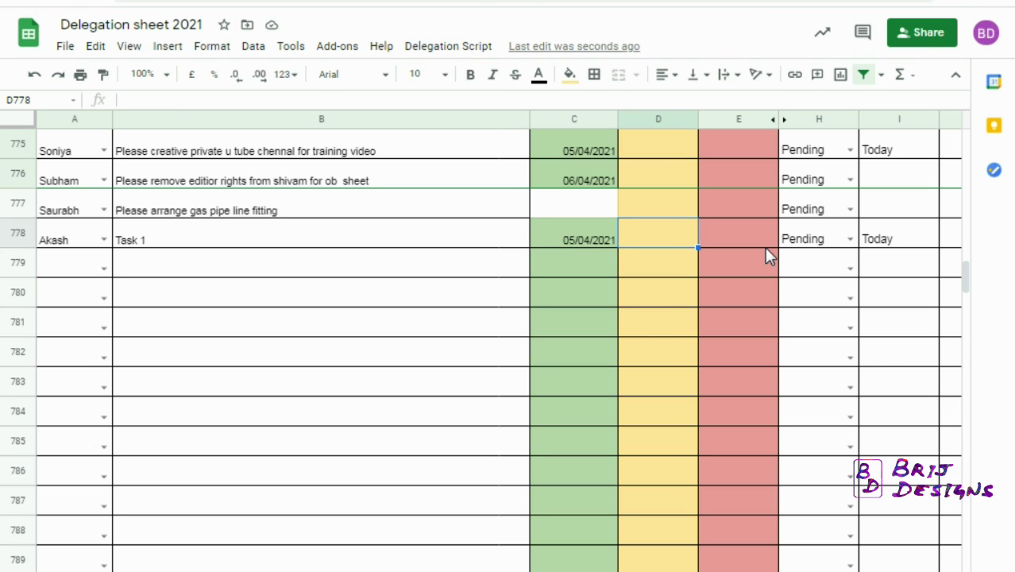
key("Right")
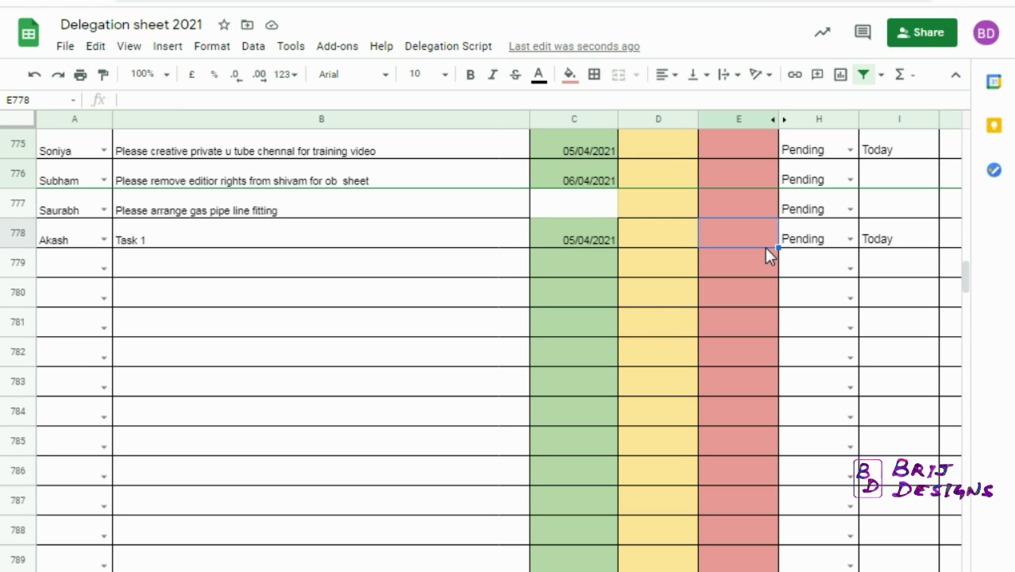
Step: Try the Completed status on Task 1 in row 778, and return it to Pending
left_click(850, 240)
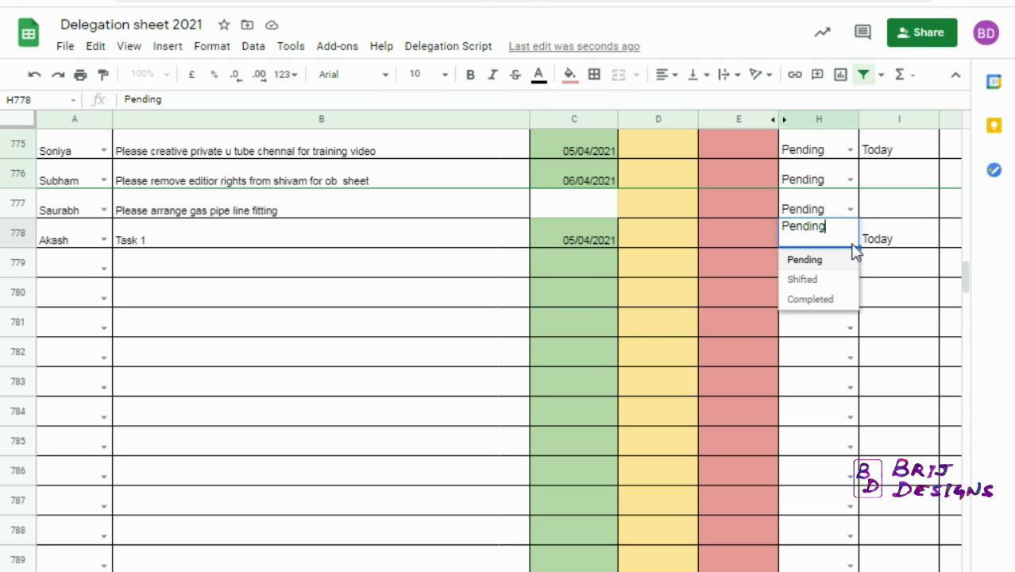
left_click(810, 300)
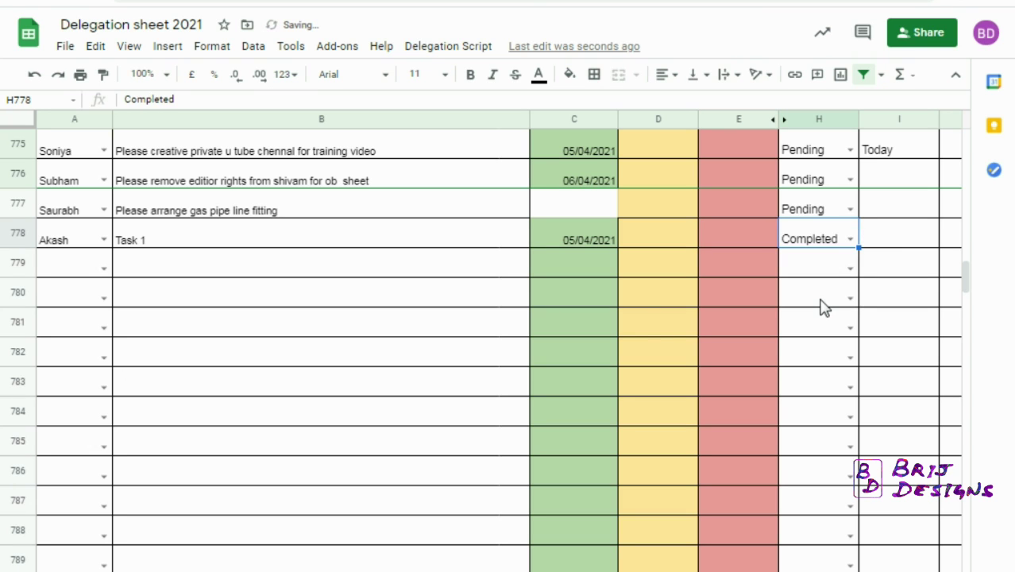
left_click(853, 241)
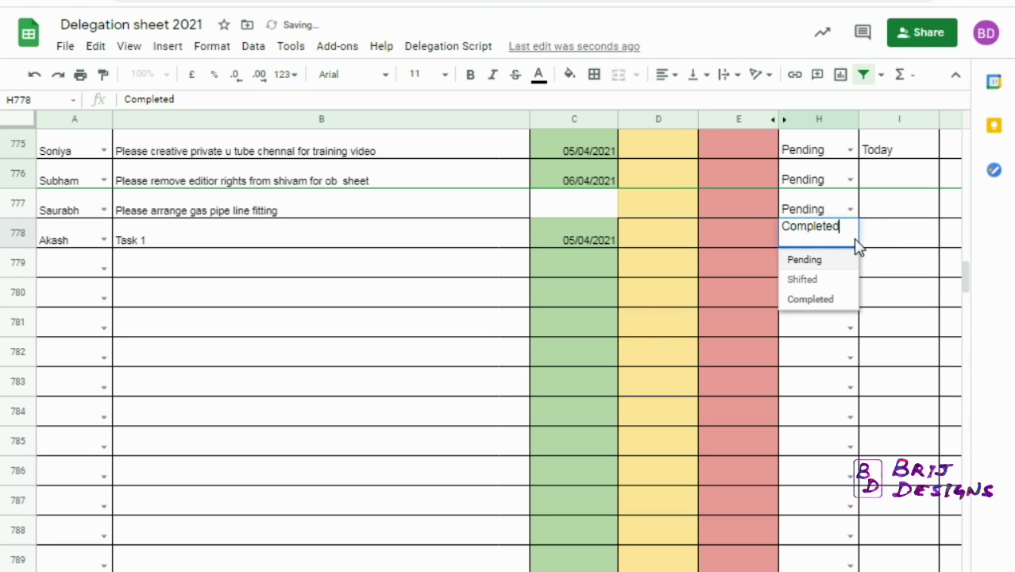
left_click(817, 264)
Step: Set the first revision date of Task 1, in column D of row 778, to 07/04/2021
left_click(600, 240)
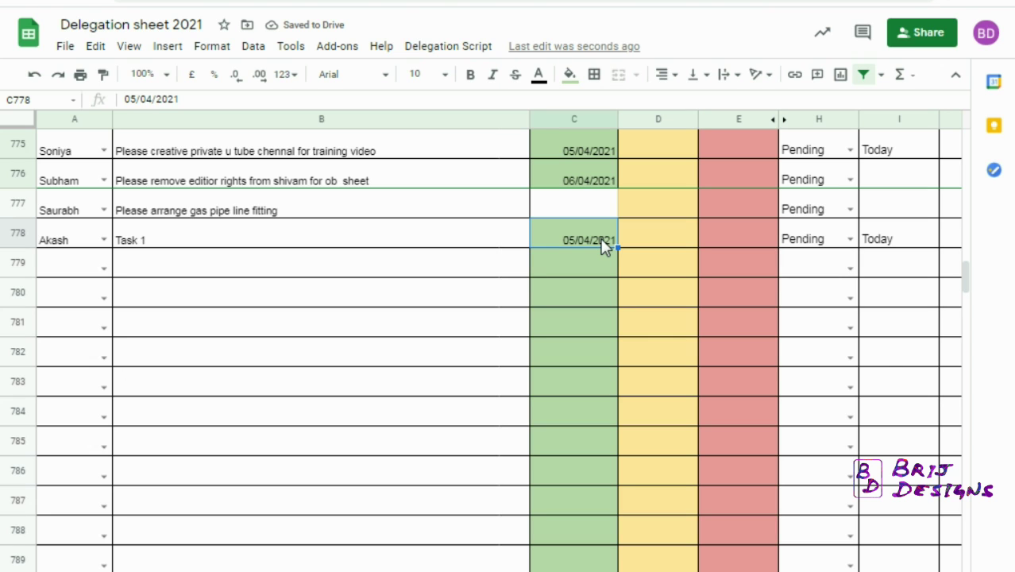
key("Right")
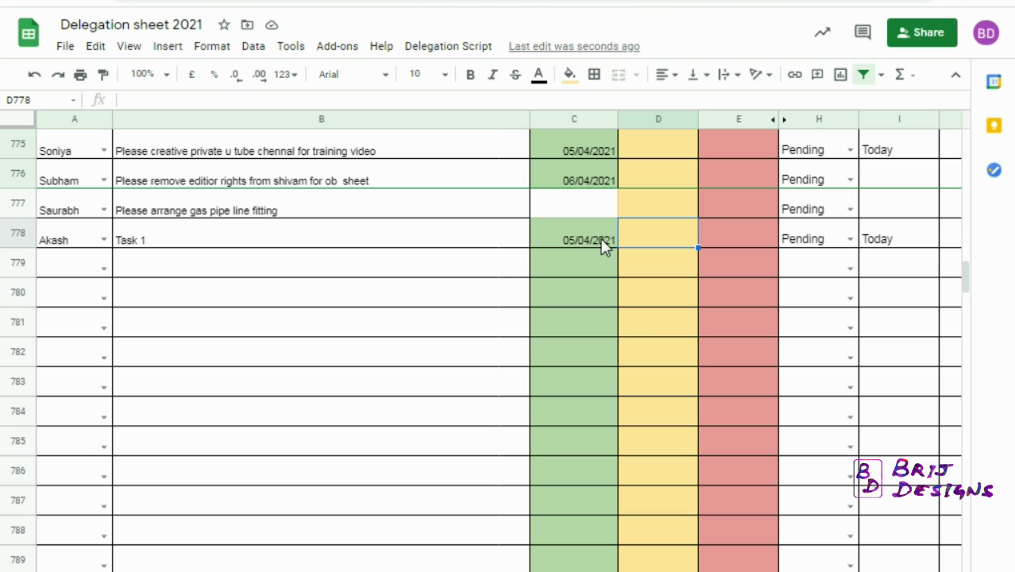
double_click(652, 245)
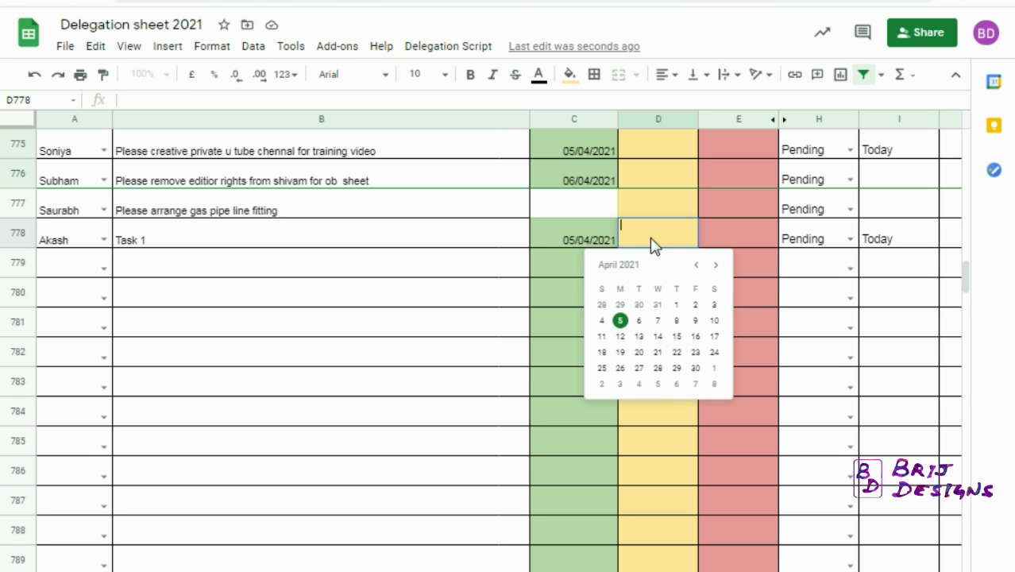
left_click(658, 321)
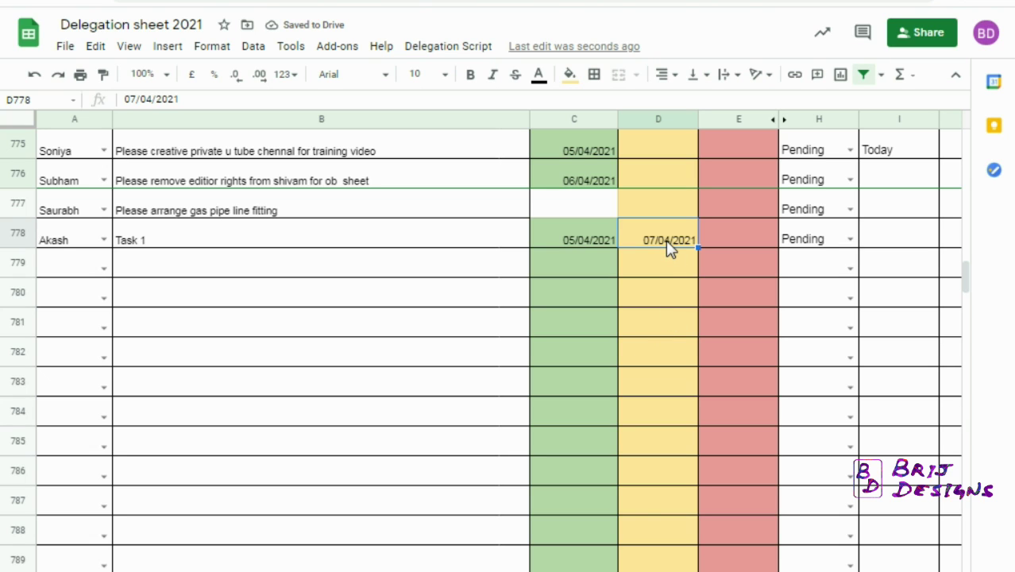
key("Tab")
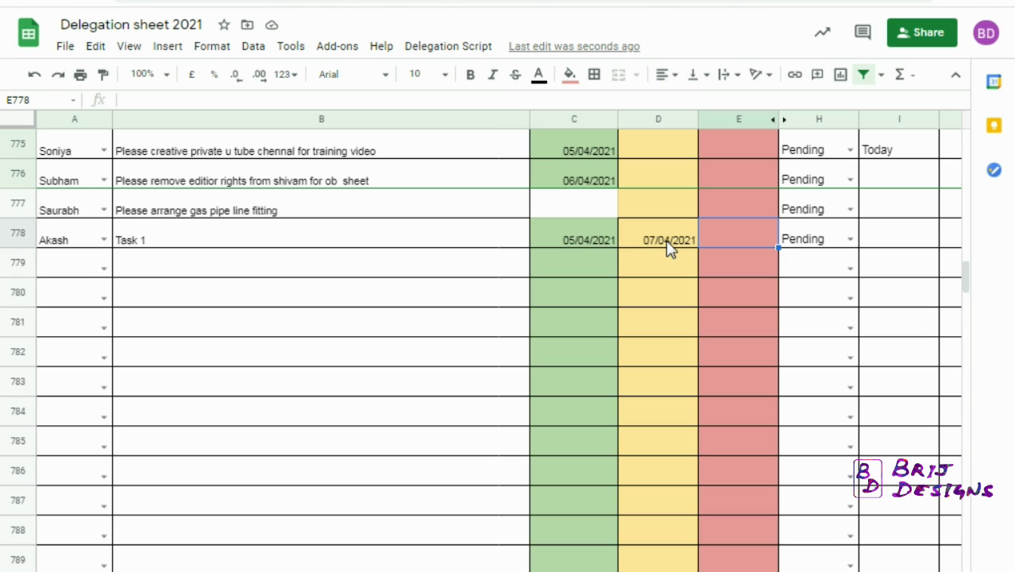
Step: Compare the original date, the first revision date and the status of Task 1 in row 778 without changing them
left_click(667, 249)
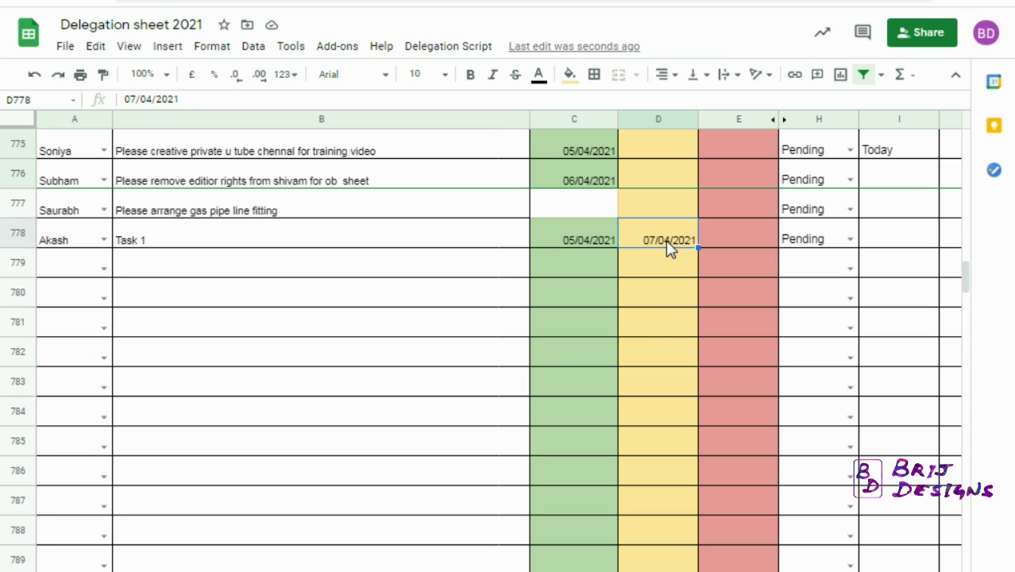
key("Right")
key("Left")
key("Left")
key("Right")
double_click(665, 239)
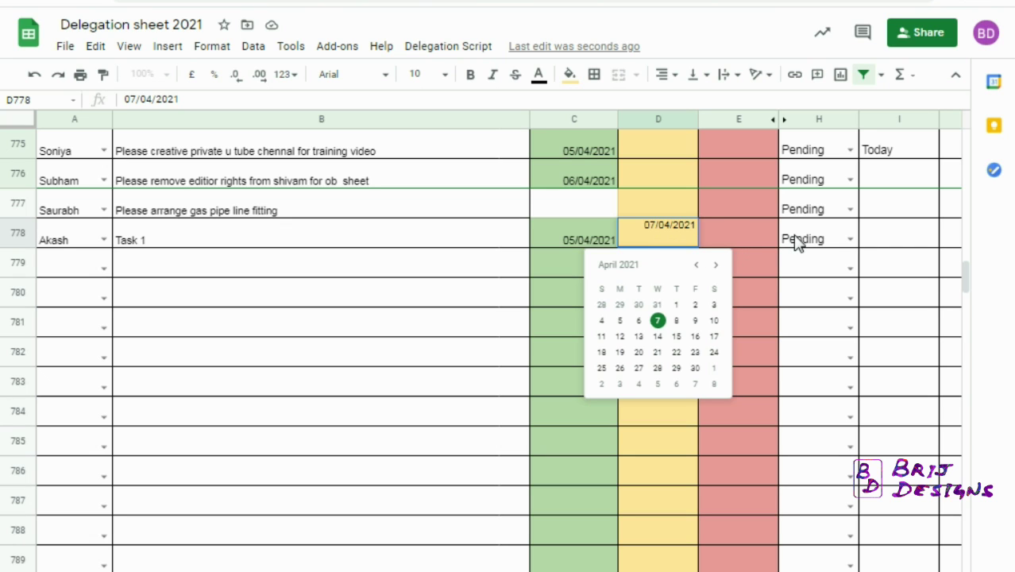
left_click(796, 240)
left_click(644, 247)
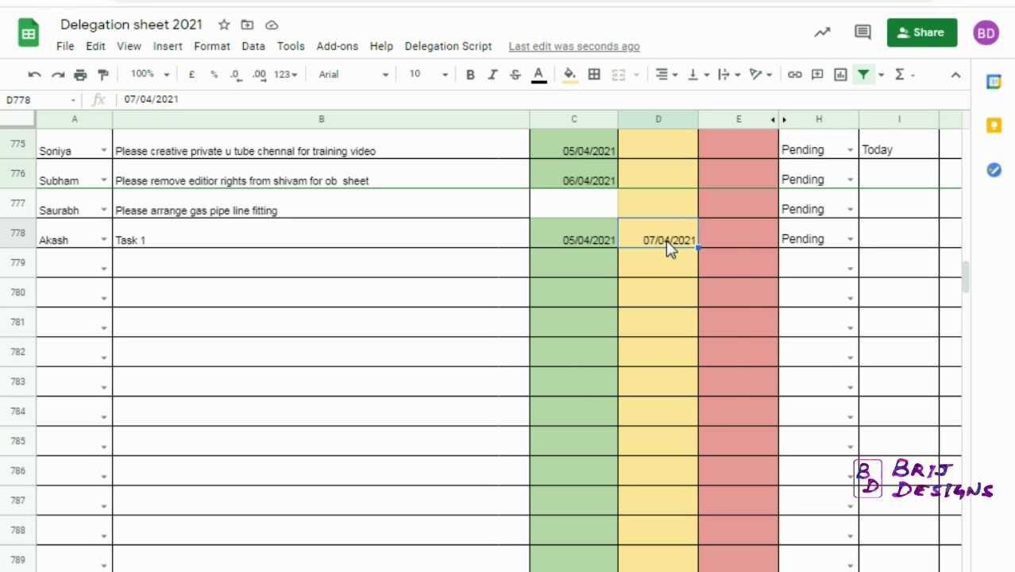
Step: Set the second revision date of Task 1, in column E of row 778, to 09/04/2021
double_click(669, 249)
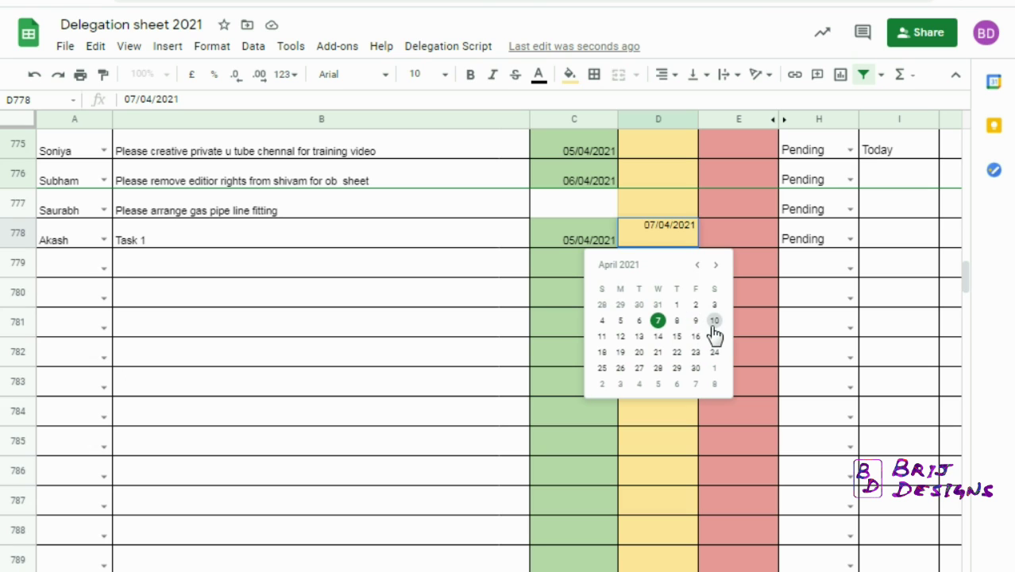
double_click(717, 240)
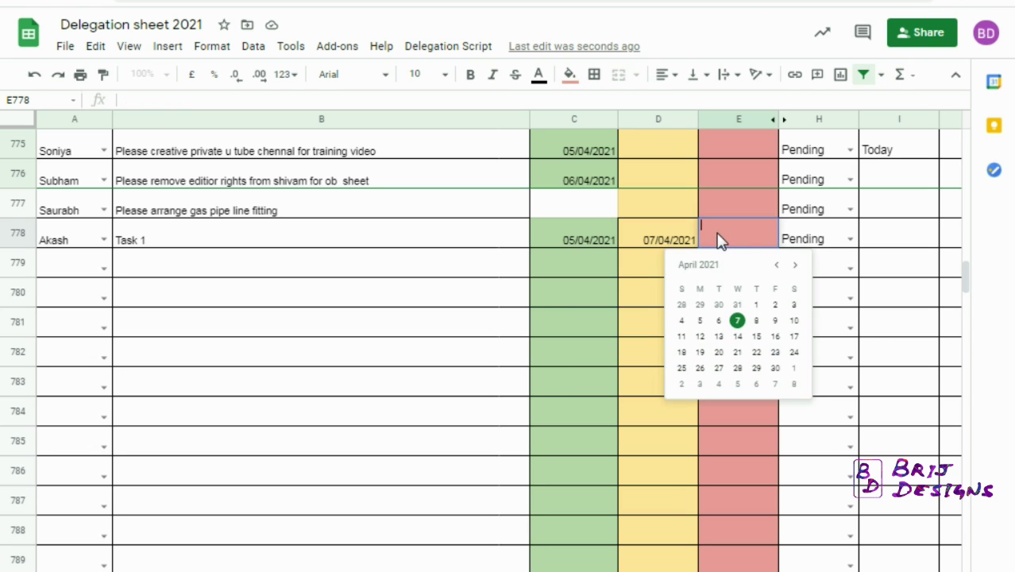
left_click(776, 322)
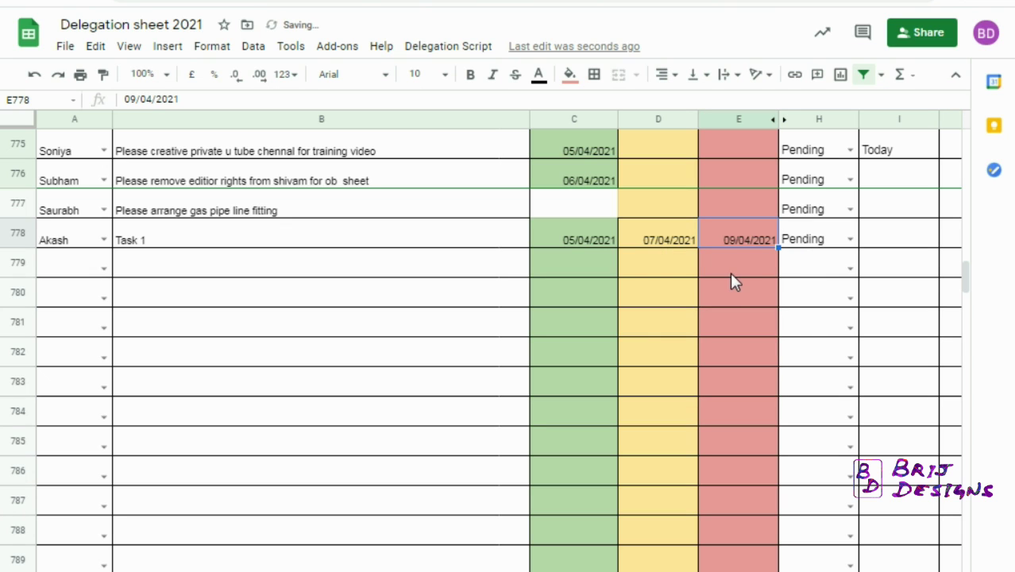
Step: Set the second revision date of Task 1, in column E of row 778, to 07/04/2021
double_click(761, 235)
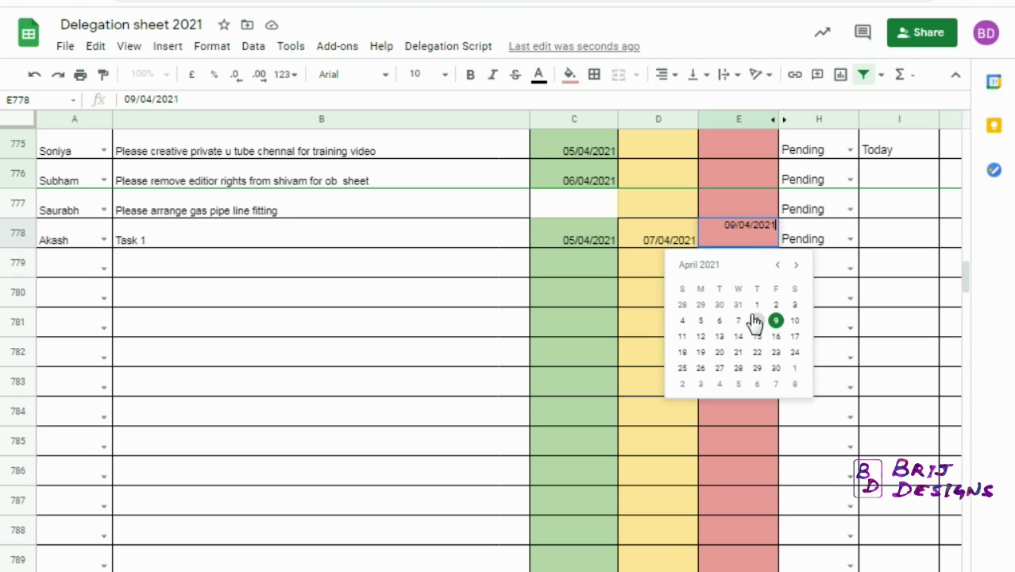
left_click(664, 249)
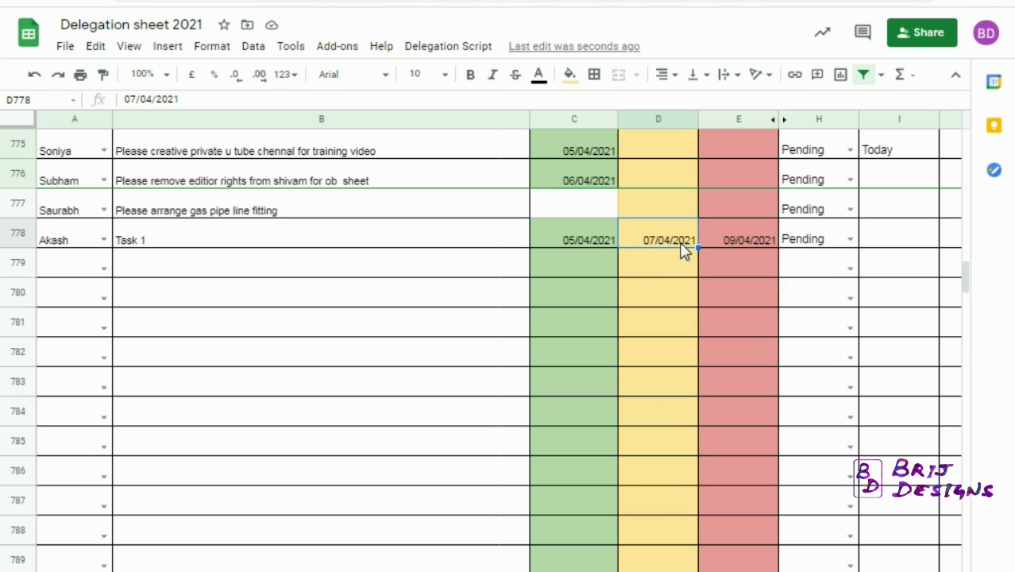
double_click(741, 240)
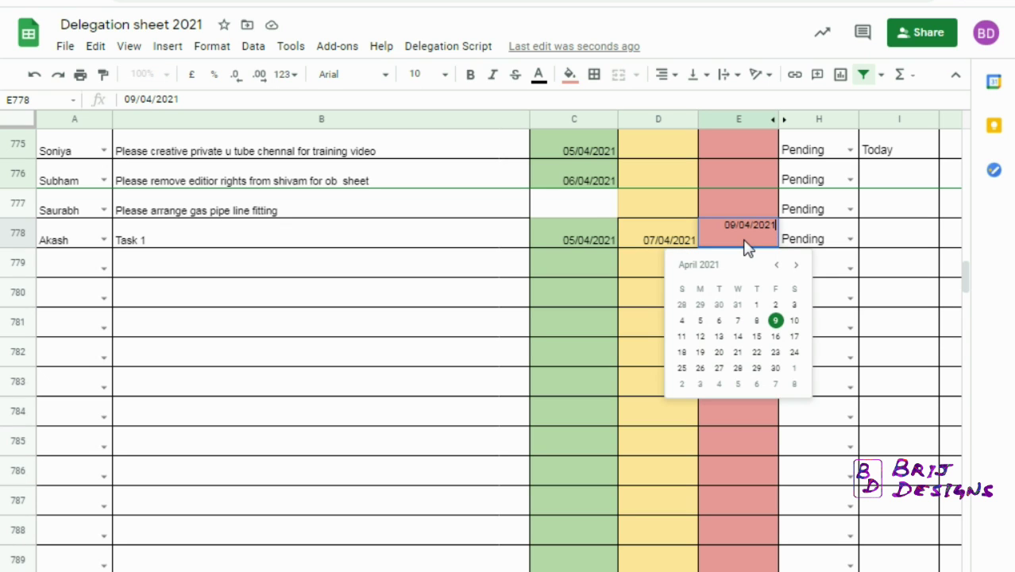
left_click(738, 321)
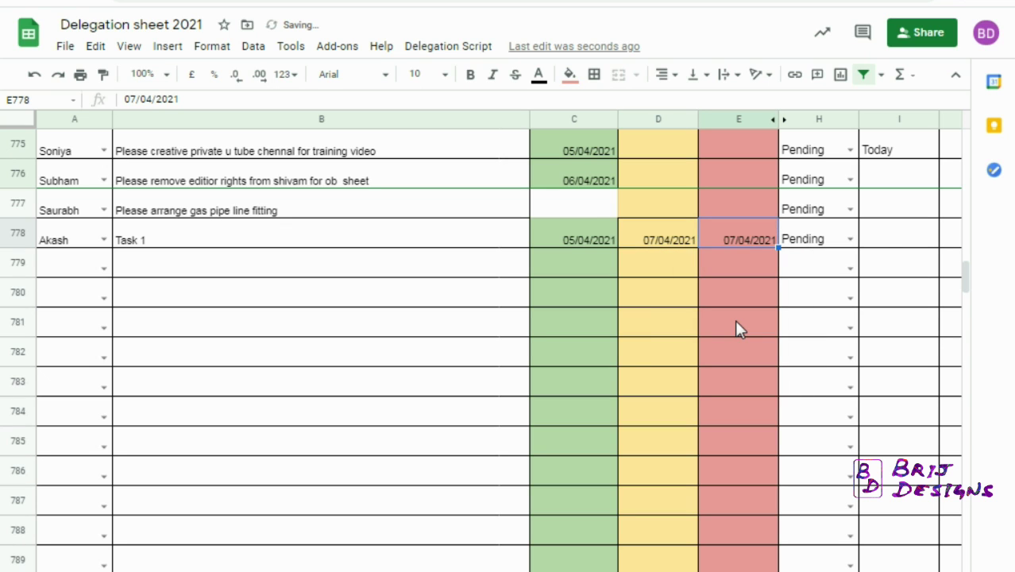
Step: Enter Task 1 again in row 779 and fill in the same doer as in row 778
left_click(327, 238)
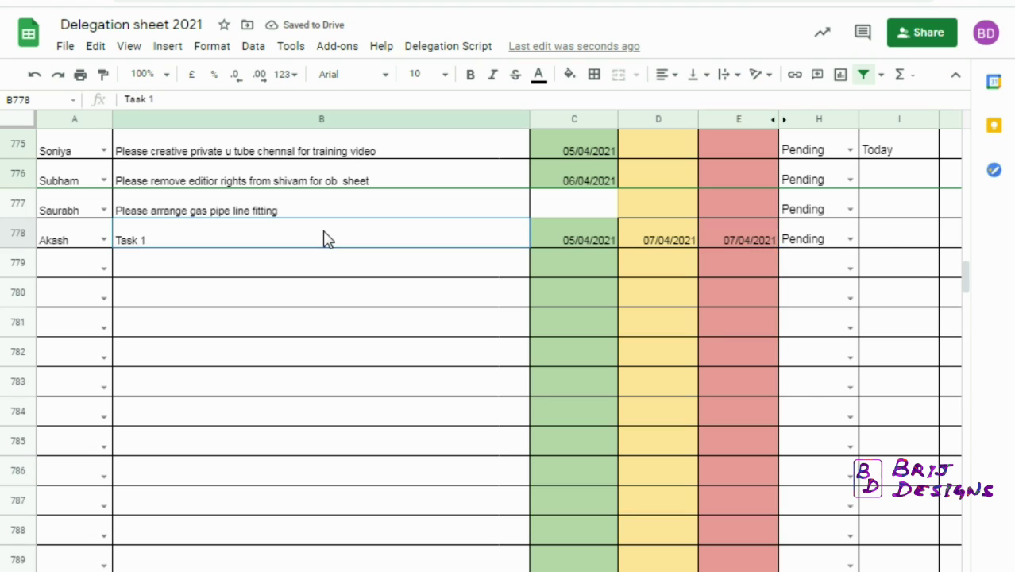
key("Down")
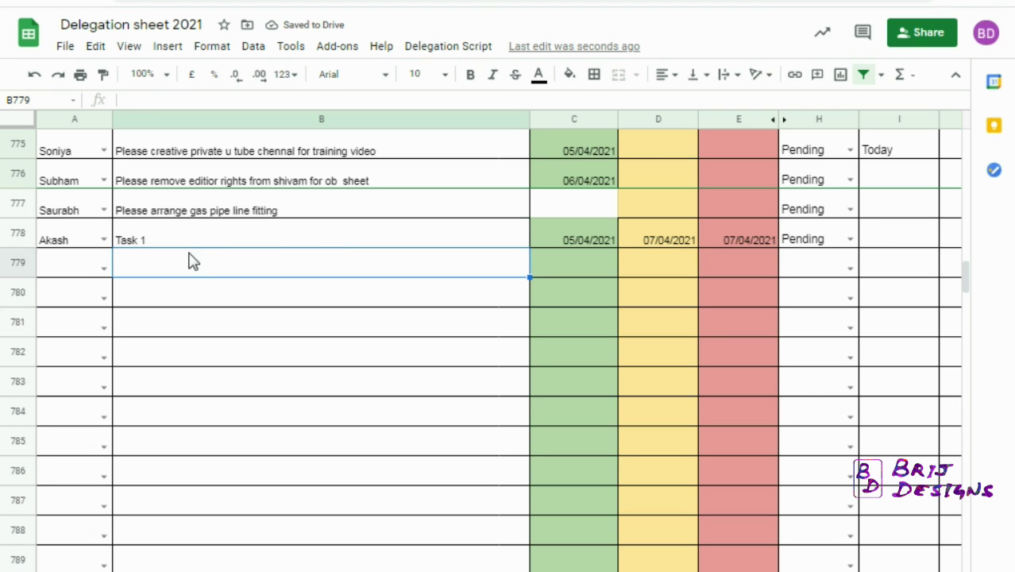
type("Task 1")
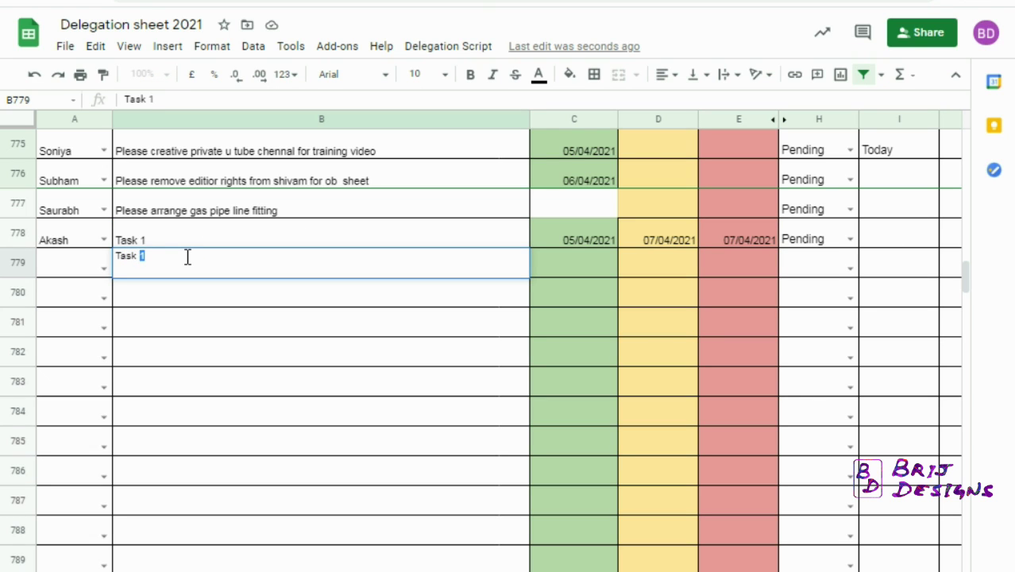
left_click(77, 274)
key("ctrl+d")
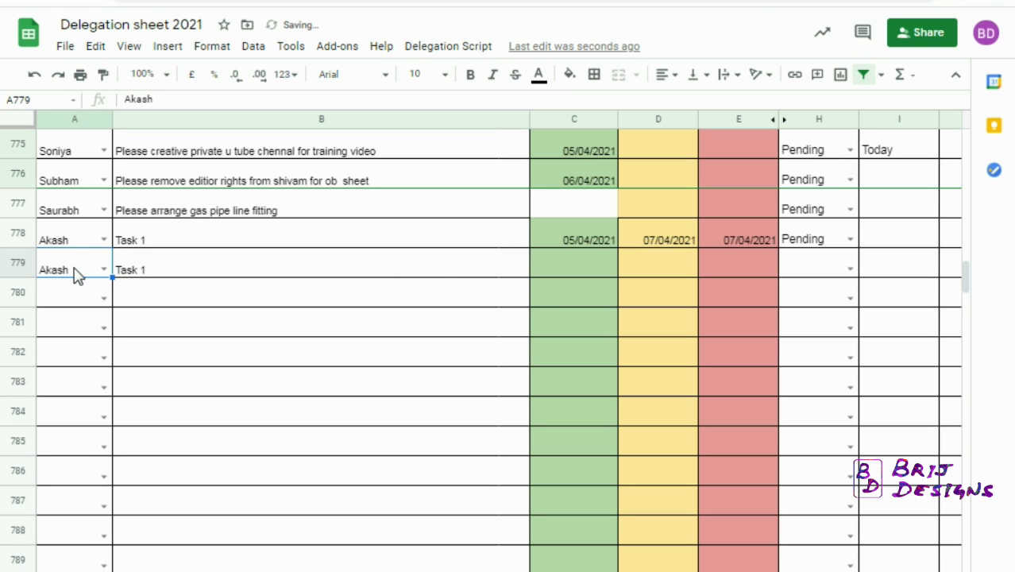
Step: Set the first date of the repeated Task 1, in column C of row 779, to 13/04/2021
left_click(849, 241)
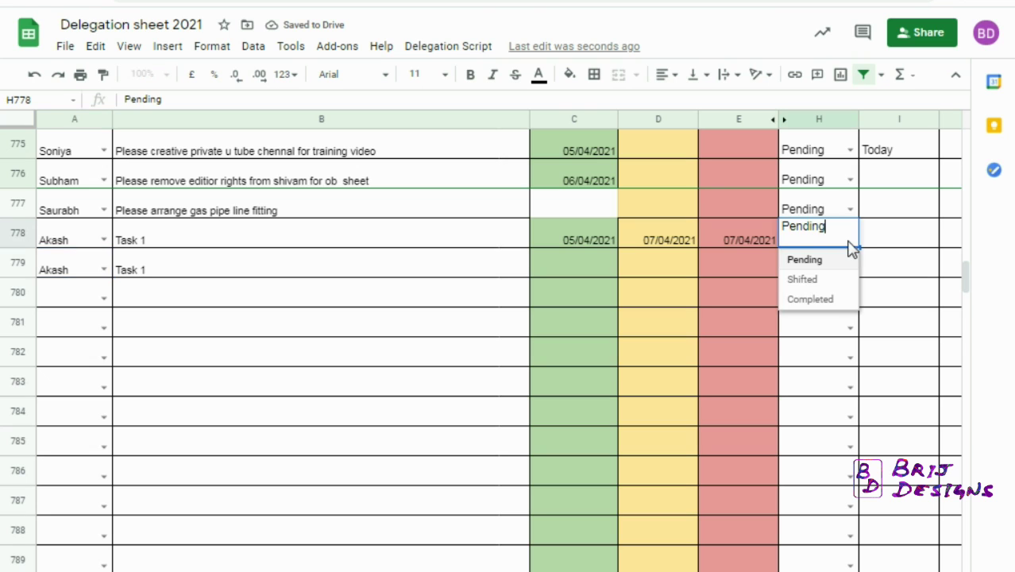
double_click(595, 265)
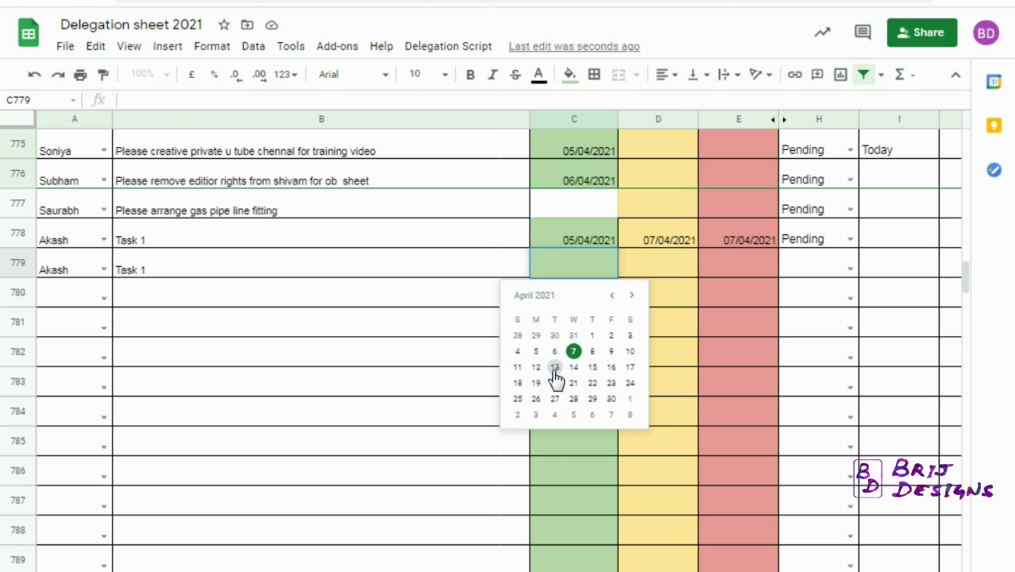
left_click(555, 370)
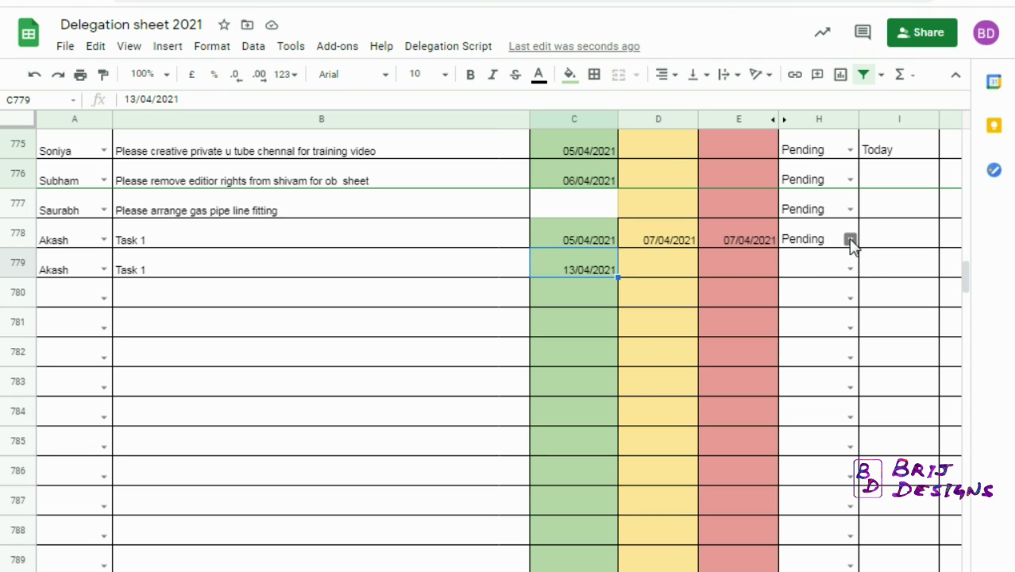
Step: Set the status of Task 1 to Shifted in row 778 and to Pending in row 779
left_click(850, 239)
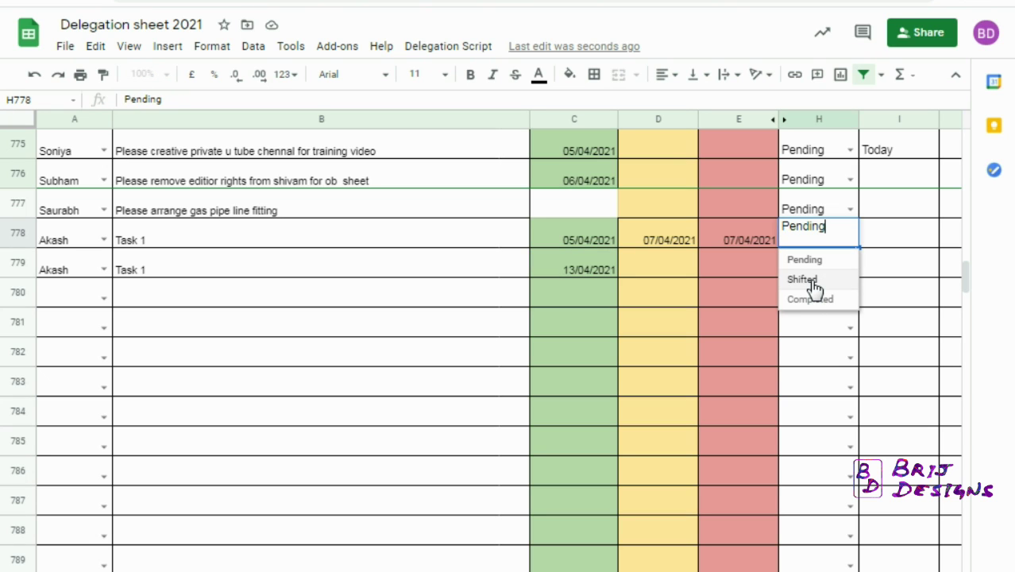
left_click(814, 286)
left_click(857, 273)
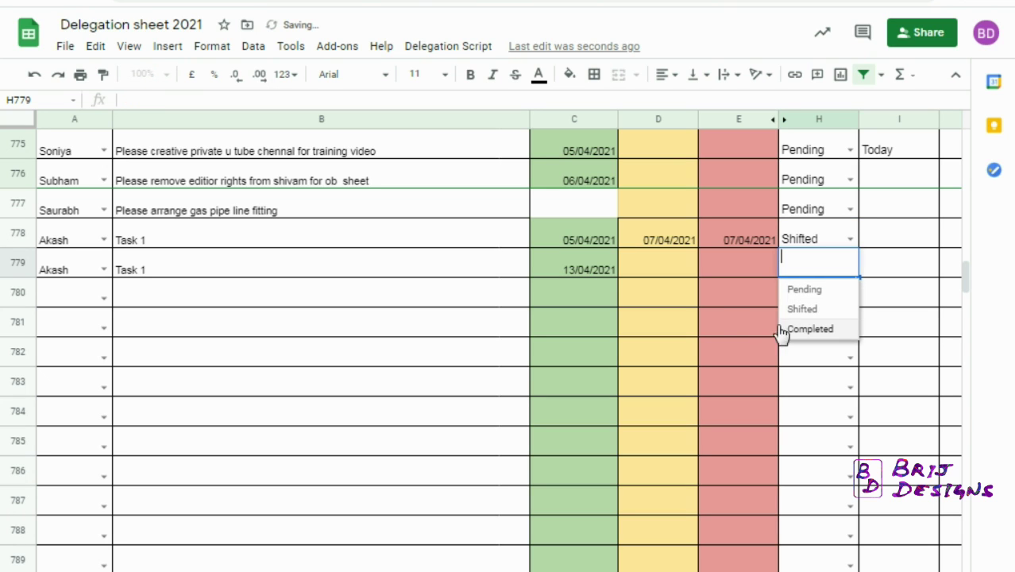
left_click(801, 291)
Step: Compare the dates of the shifted Task 1 in row 778 with the new entry in row 779
left_click(662, 253)
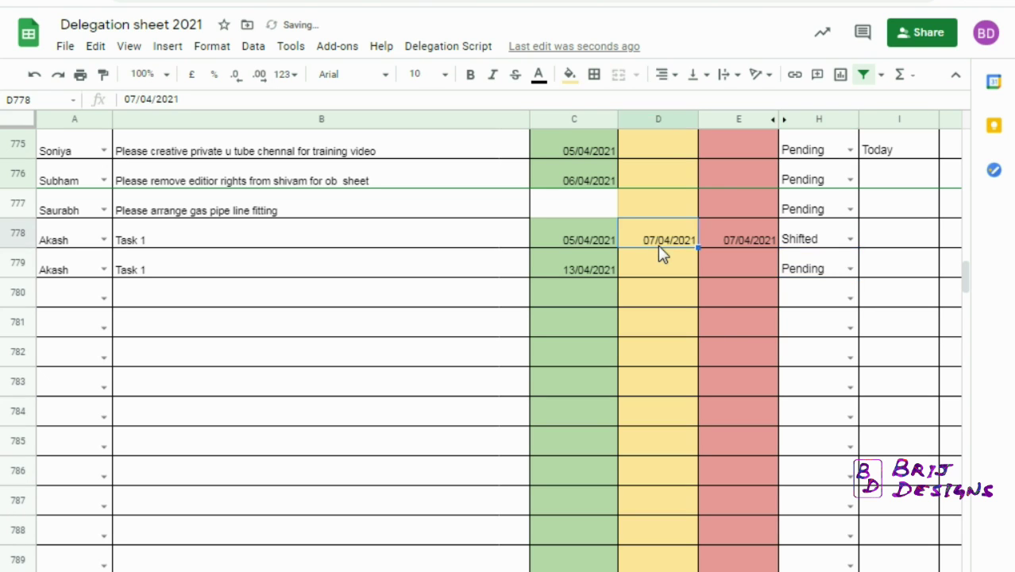
left_click(729, 272)
key("Left")
key("Left")
key("Left")
key("Left")
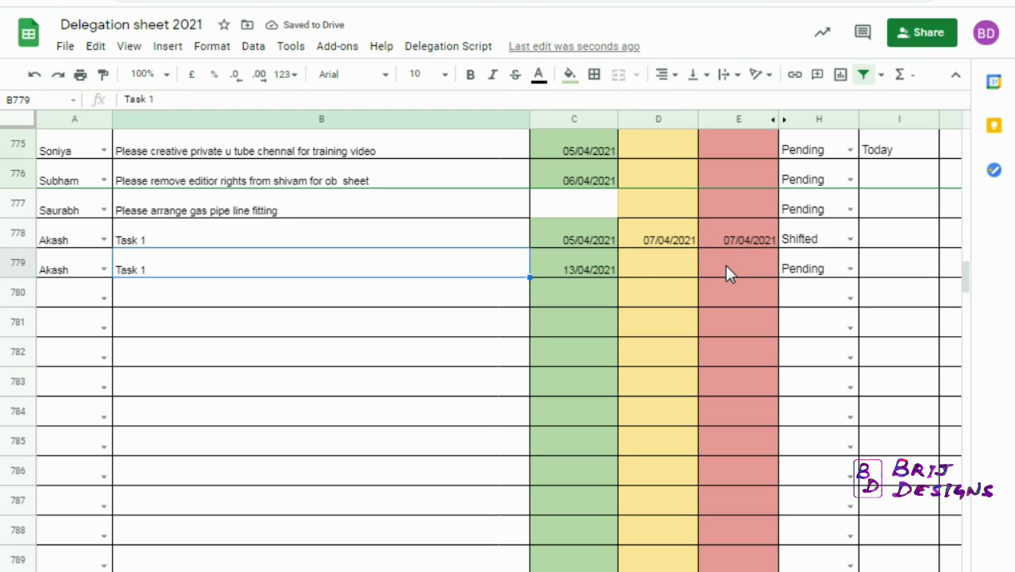
key("Right")
key("Right")
key("Right")
key("Right")
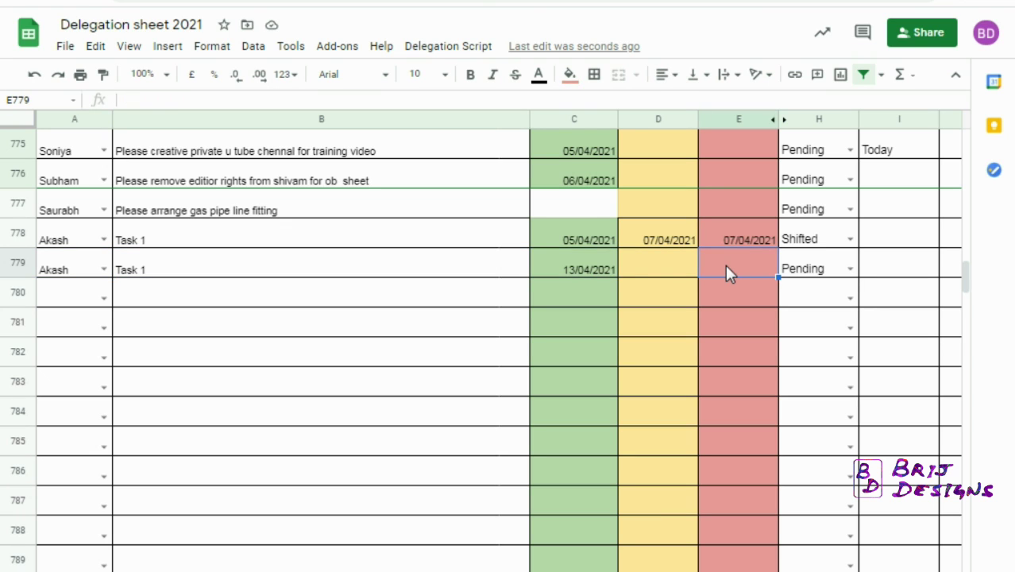
Step: Look through the second revision dates in column E for the tasks around and above row 778
key("Up")
key("Up")
key("Up")
key("Up")
key("Up")
key("Up")
key("Up")
key("Up")
key("Up")
key("Up")
key("Up")
key("Up")
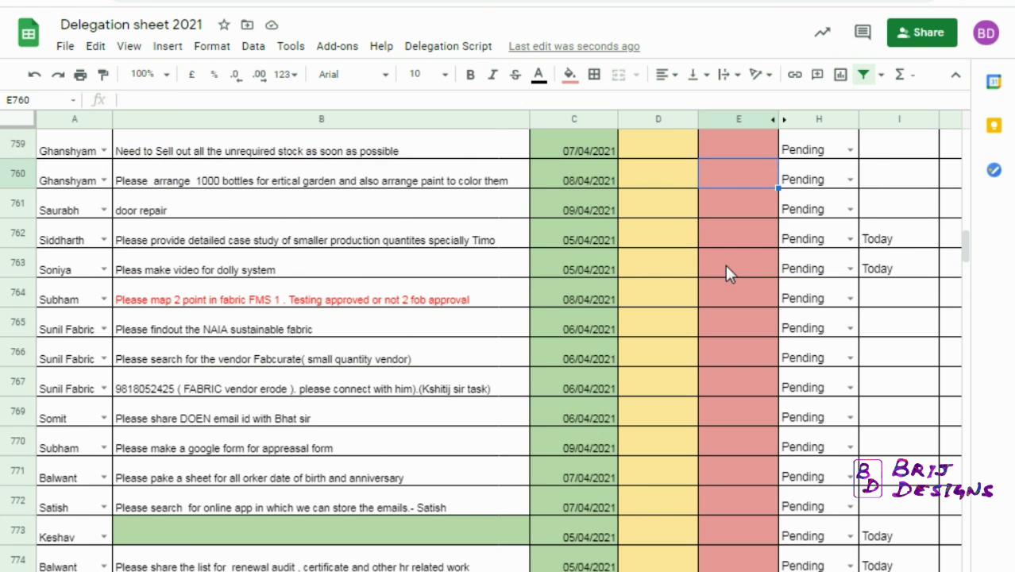
key("Down")
key("Down")
key("Down")
key("Down")
key("Down")
key("Down")
key("Down")
key("Down")
key("Down")
key("Down")
key("Down")
key("Down")
key("Down")
key("Down")
key("Down")
key("Down")
key("Down")
key("Up")
key("Up")
key("Up")
key("Up")
key("Up")
key("Up")
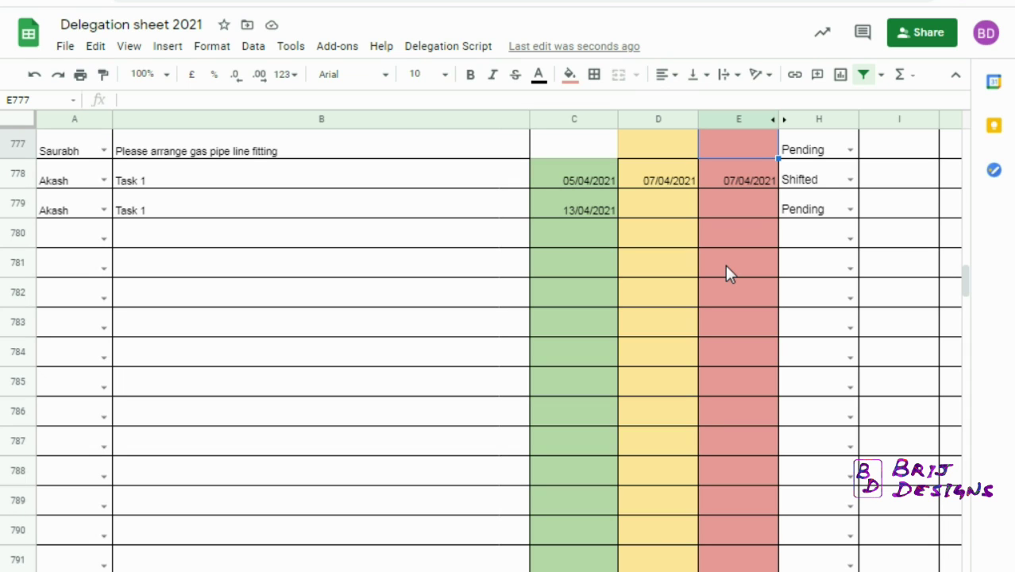
key("Up")
key("Down")
key("Up")
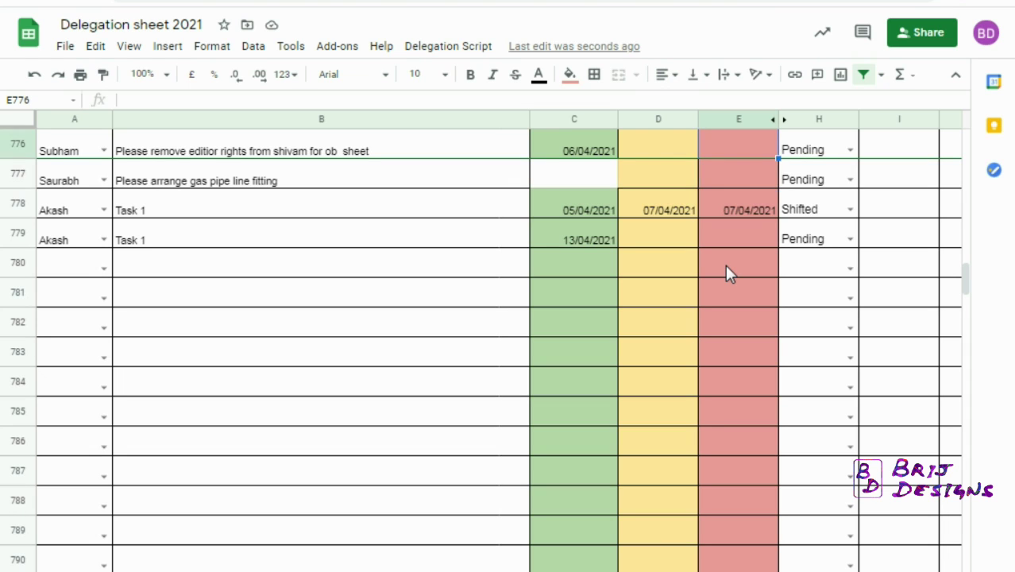
Step: Examine the task, first date, revision dates and status of the shifted Task 1 in row 778
key("Down")
key("Down")
key("Up")
key("Down")
key("Right")
key("Left")
key("Left")
key("Left")
key("Left")
key("Right")
key("Right")
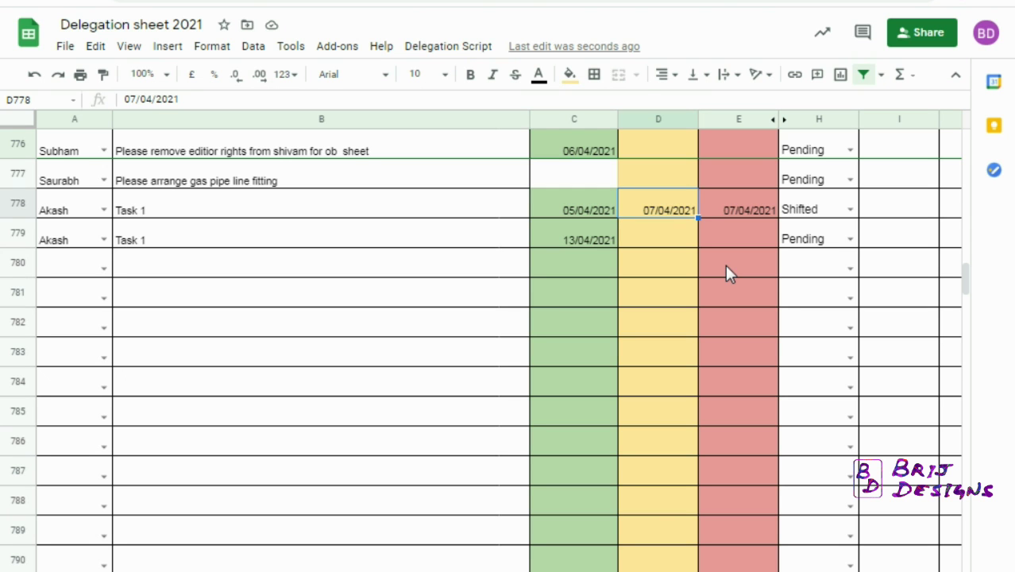
Step: Review the delegated task list from the header row down to the most recent pending tasks
key("Left")
key("Left")
key("Left")
key("Up")
key("Up")
key("Up")
key("Up")
key("Up")
key("Up")
key("Up")
key("Up")
key("Up")
key("Up")
key("Up")
key("Up")
key("Up")
key("Up")
key("Up")
key("Up")
key("Up")
key("Up")
key("Up")
key("Up")
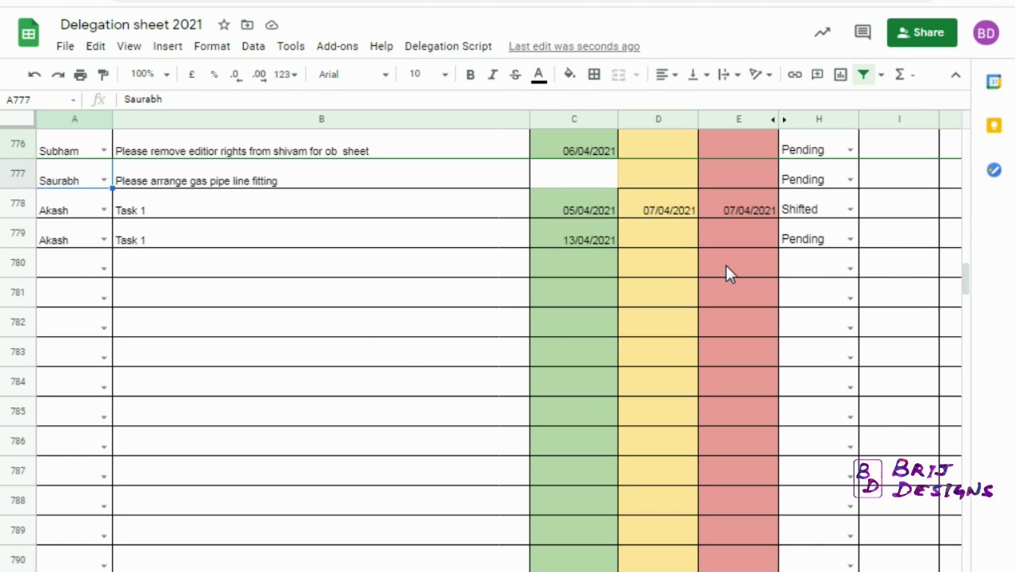
key("Up")
key("Up")
key("Up")
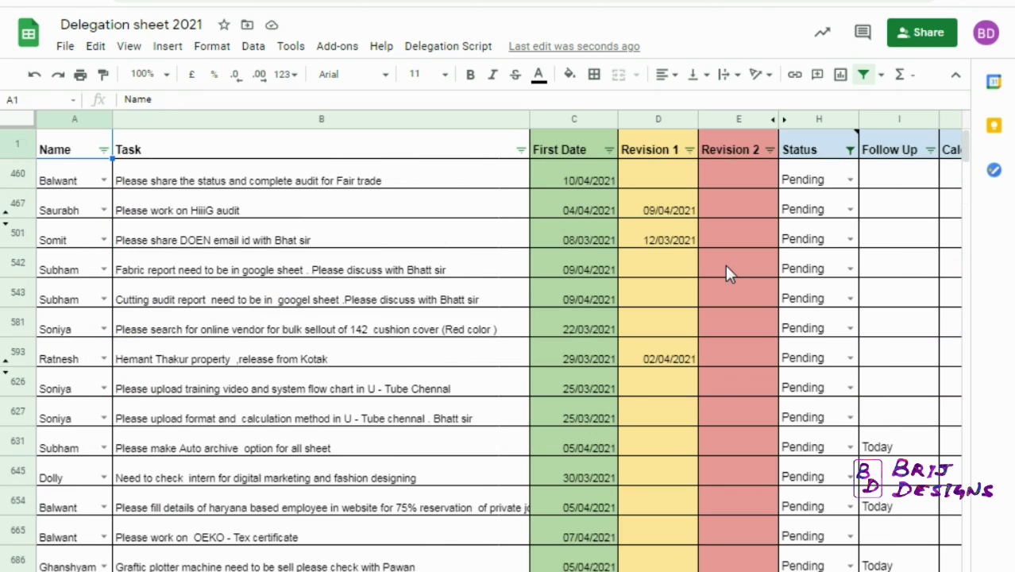
key("Down")
key("Down")
key("Down")
key("Down")
key("Down")
key("Down")
key("Down")
key("Down")
key("Down")
key("Down")
key("Down")
key("Down")
key("Down")
key("Down")
key("Down")
key("Down")
key("Down")
key("Down")
key("Down")
key("Down")
key("Down")
key("Down")
key("Down")
key("Down")
key("Down")
key("Down")
key("Down")
key("Down")
key("Down")
key("Down")
key("Down")
key("Down")
key("Down")
key("Down")
key("Down")
key("Down")
key("Down")
key("Down")
key("Down")
key("Down")
key("Down")
key("Down")
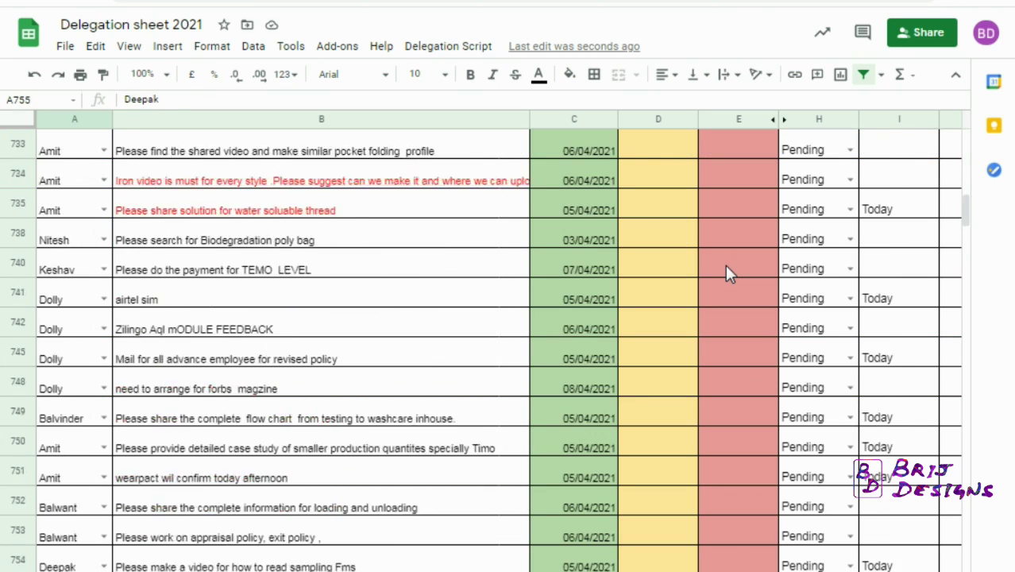
key("Down")
key("Down")
key("Down")
key("Down")
key("Down")
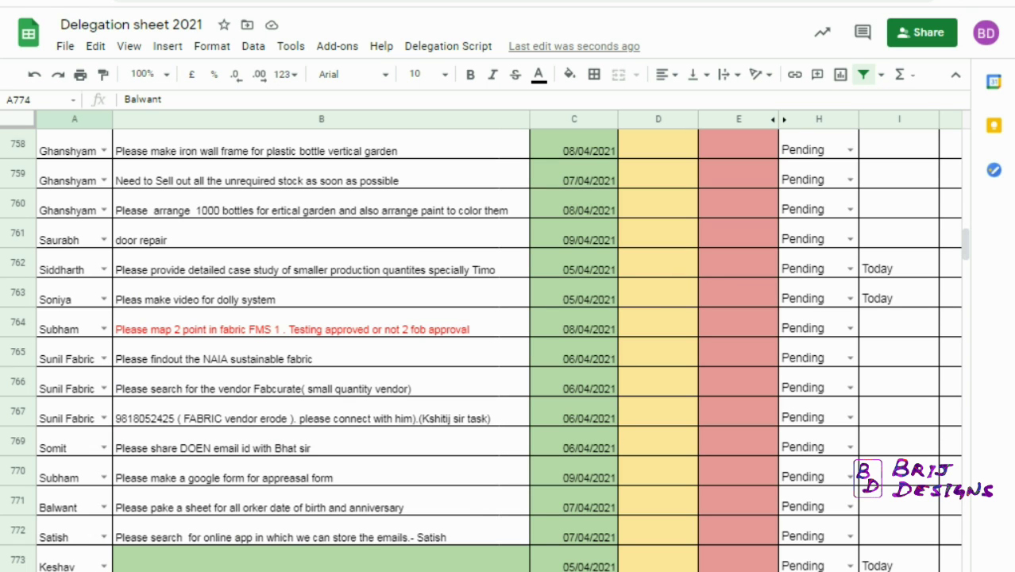
Step: Open the sheet for emailing tasks to doers and choose the doer of Task 1 as the name in A2
left_click(198, 571)
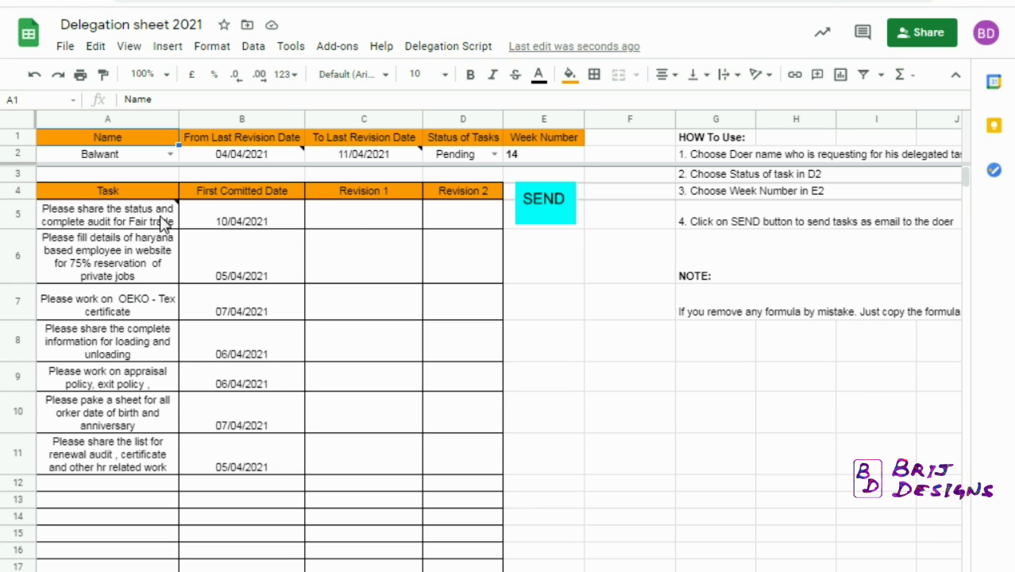
mouse_move(163, 214)
left_click(171, 155)
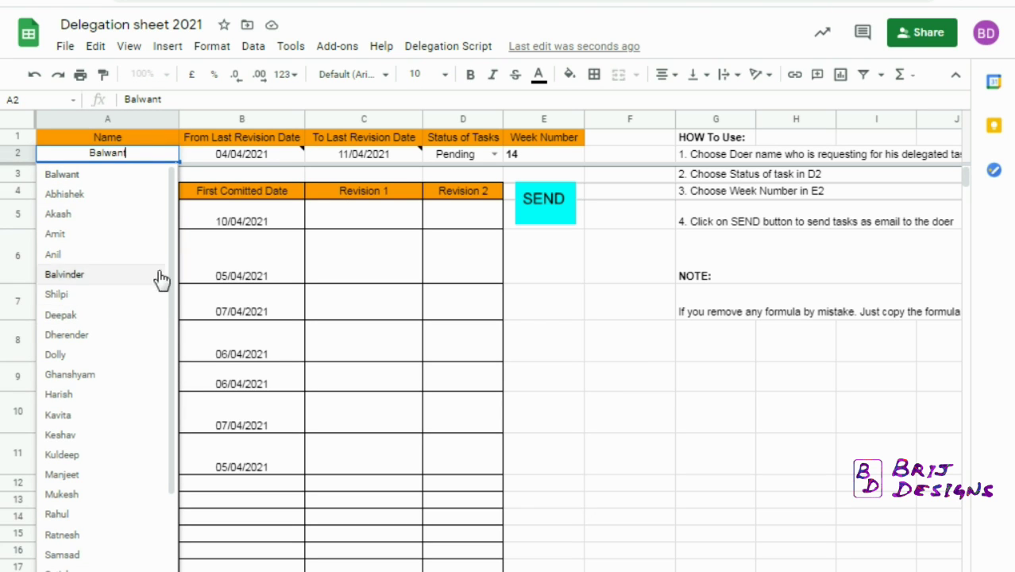
left_click(62, 222)
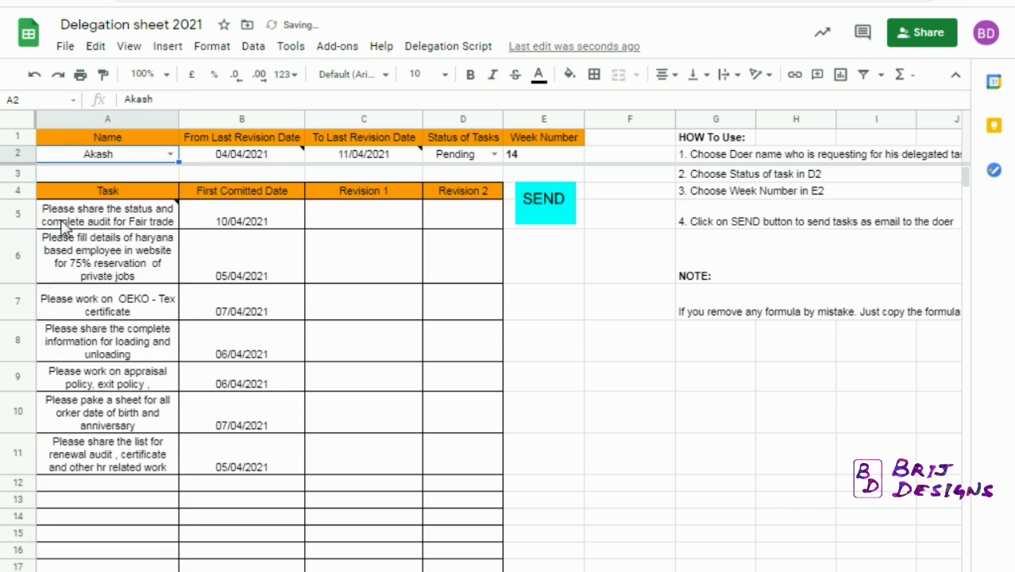
left_click(268, 268)
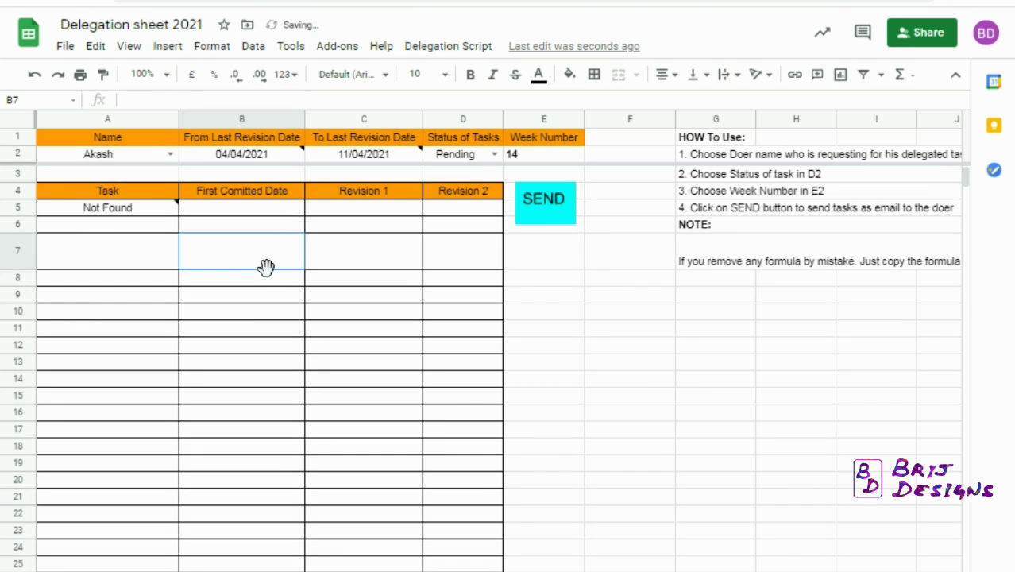
Step: Set the week number in E2 to 13
left_click(543, 155)
double_click(543, 156)
key("BackSpace")
type("3")
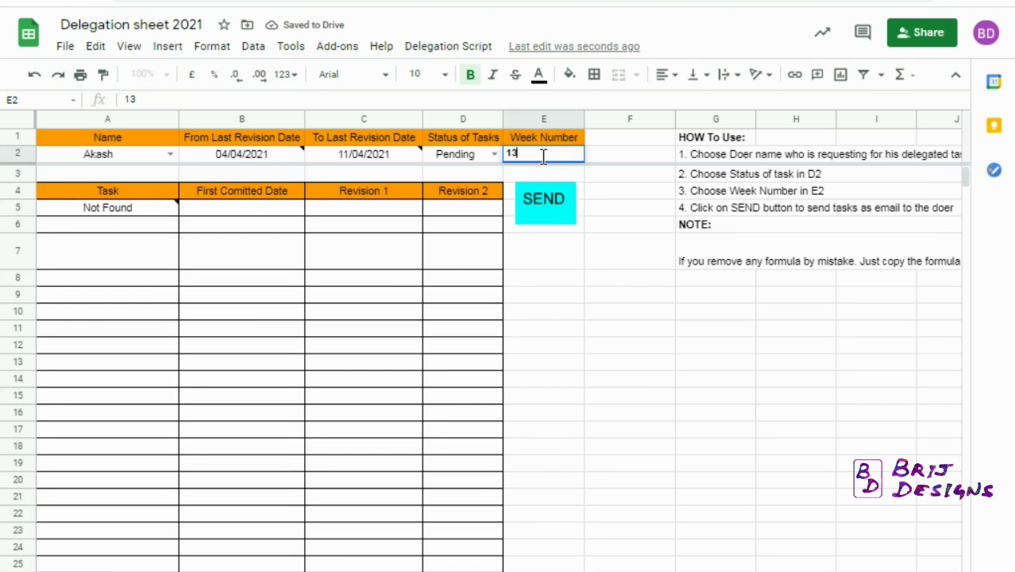
key("Return")
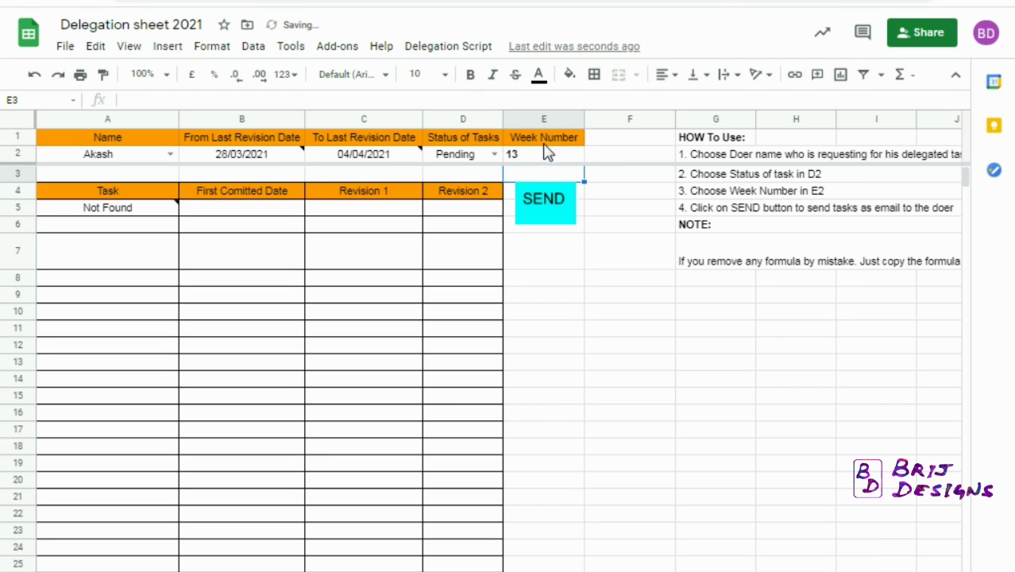
Step: Set the week number in E2 to 15 and check the filtered task and the formula note in A5
double_click(533, 155)
type("5")
key("Return")
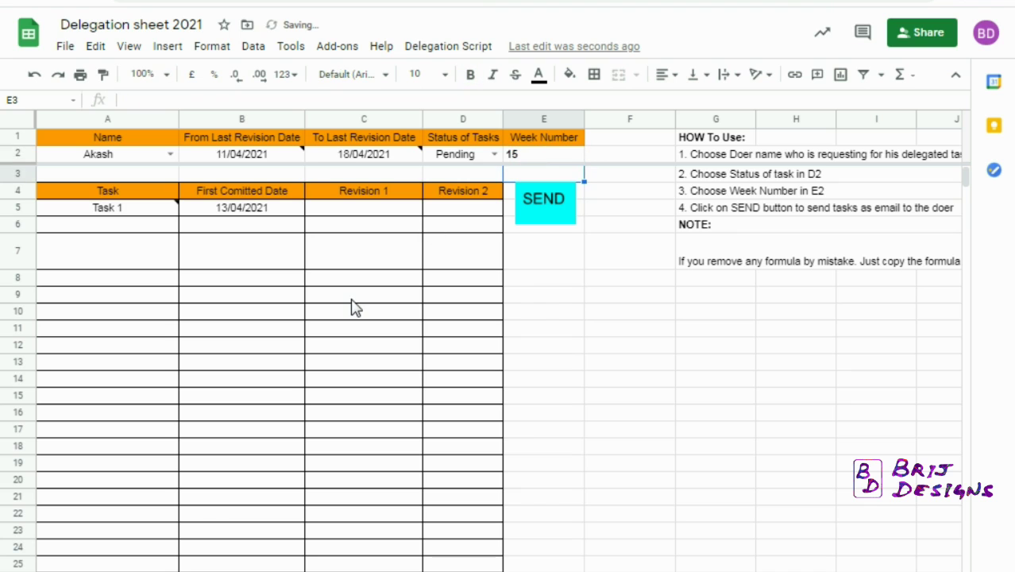
left_click(351, 299)
left_click(140, 267)
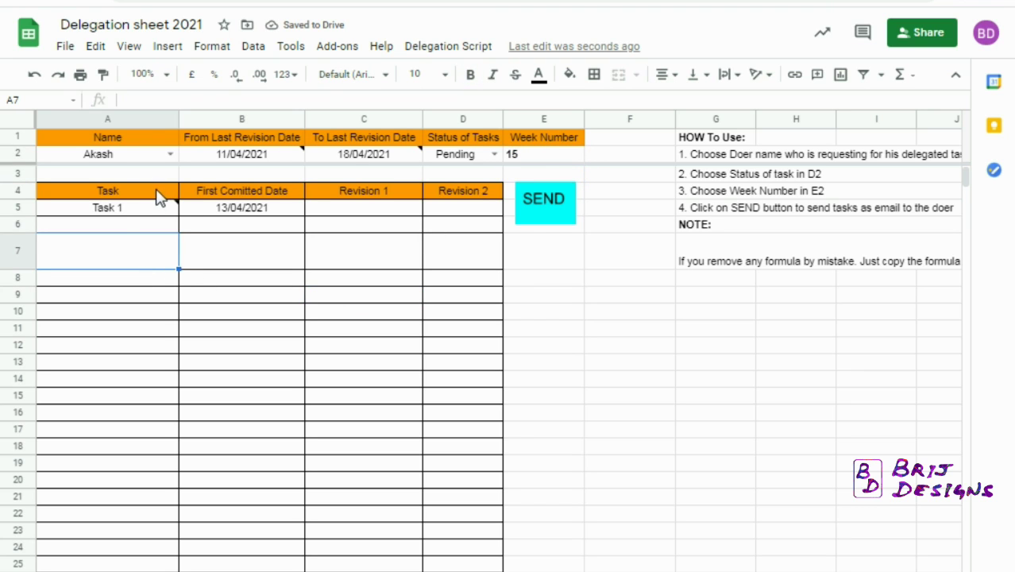
mouse_move(111, 213)
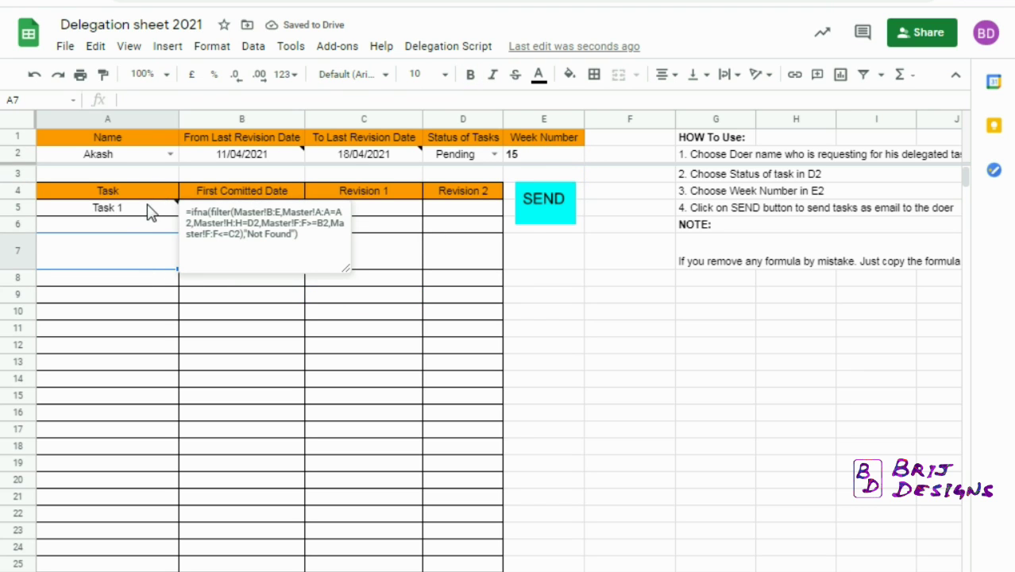
left_click(150, 210)
left_click(320, 335)
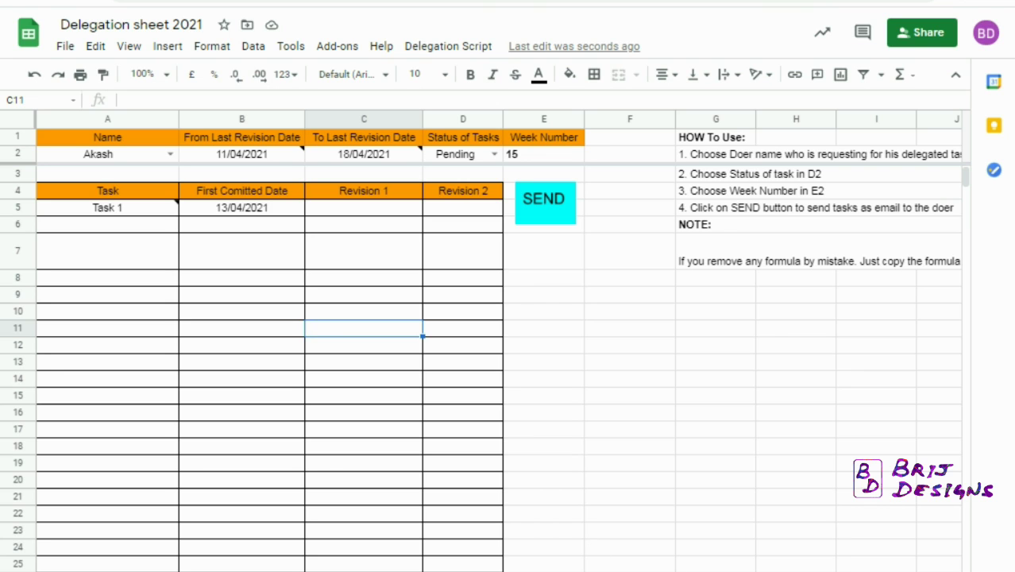
Step: Look up the week numbers and their start dates on the week list sheet and return to the task emailing sheet
left_click(526, 570)
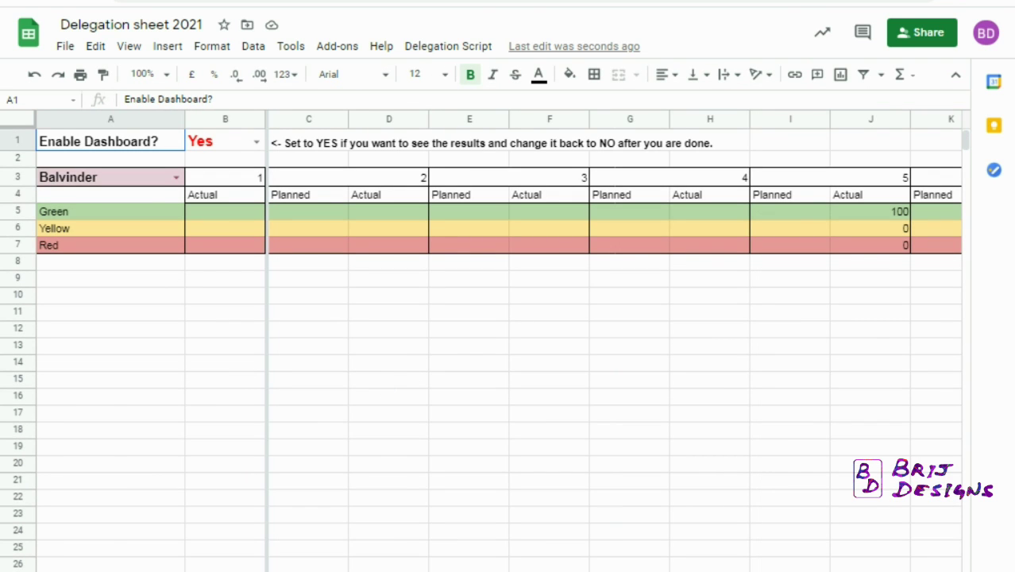
left_click(619, 568)
left_click(336, 362)
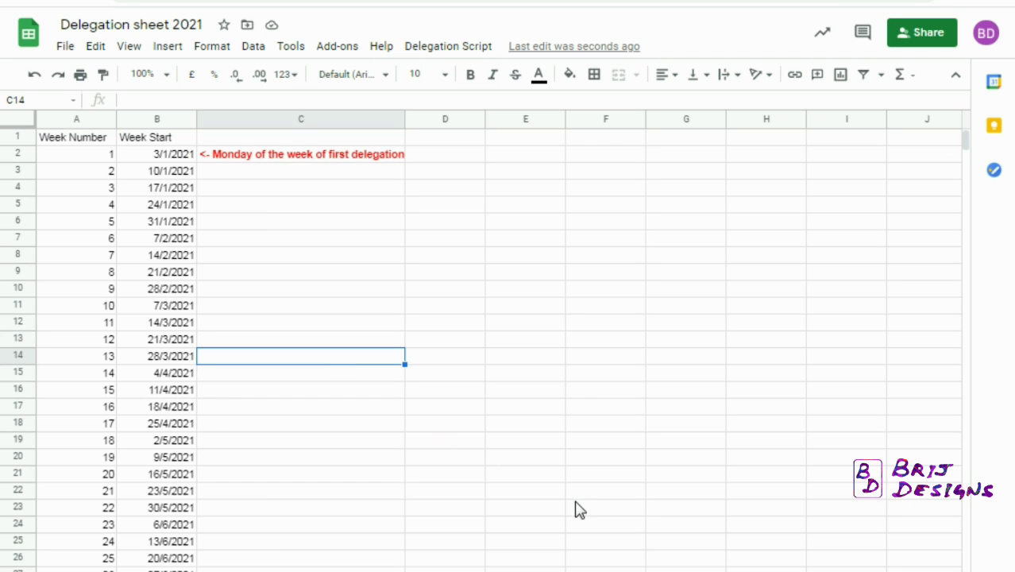
left_click(244, 498)
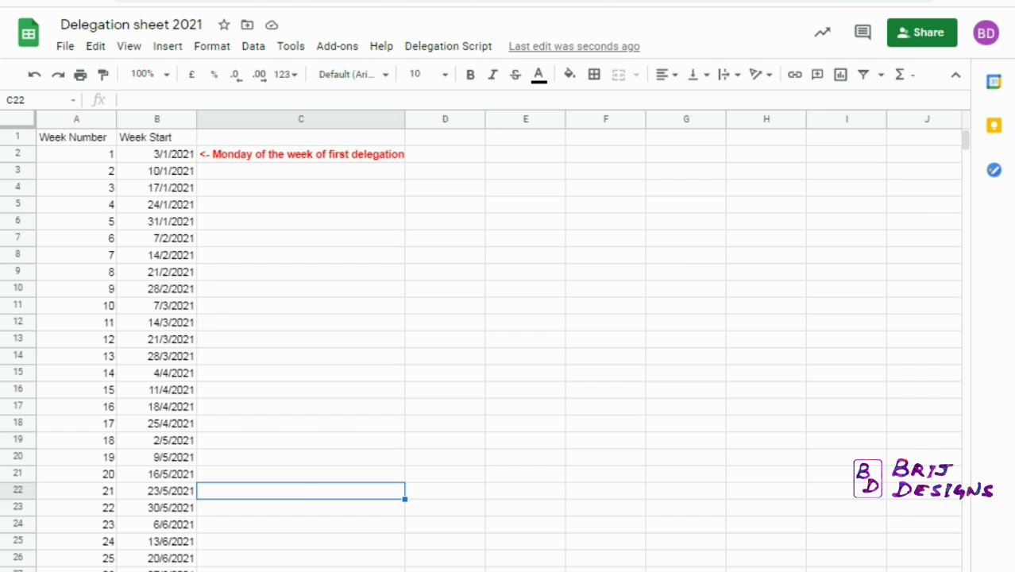
left_click(350, 571)
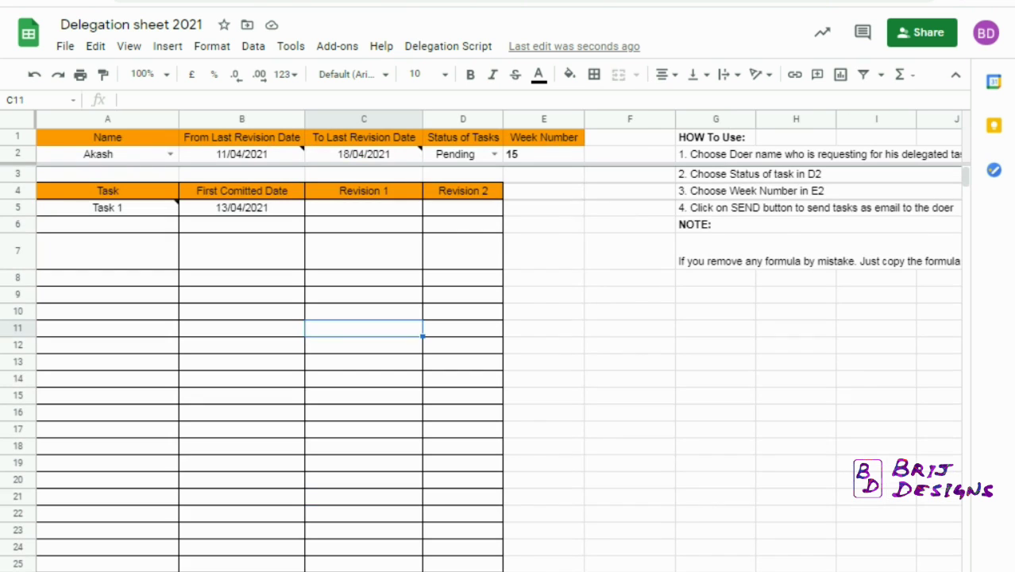
left_click(348, 209)
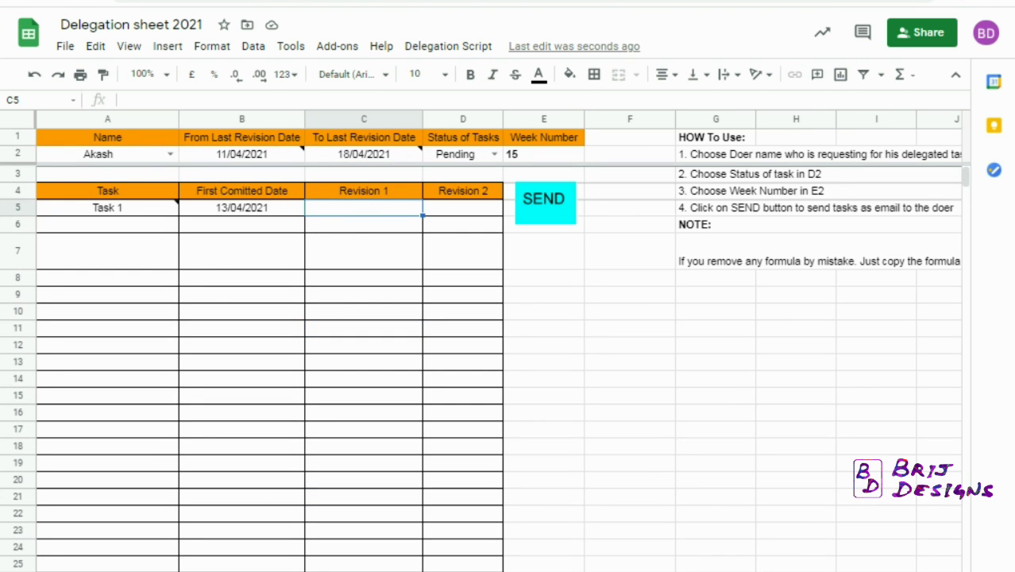
Step: Open the delegated task list and look at the shifted Task 1 in row 778 and the status of its pending copy in row 779
left_click(238, 571)
left_click(138, 567)
key("Down")
key("Down")
key("Down")
key("Down")
key("Down")
key("Down")
key("Down")
key("Down")
key("Down")
key("Down")
key("Down")
key("Down")
key("Down")
key("Down")
key("Down")
key("Down")
key("Down")
key("Down")
key("Down")
key("Down")
key("Up")
key("Up")
key("Up")
key("Up")
key("Up")
key("Up")
key("Up")
key("Up")
key("Up")
key("Up")
key("Up")
key("Up")
key("Up")
key("Up")
key("Up")
key("Up")
key("Up")
key("Up")
key("Up")
key("Up")
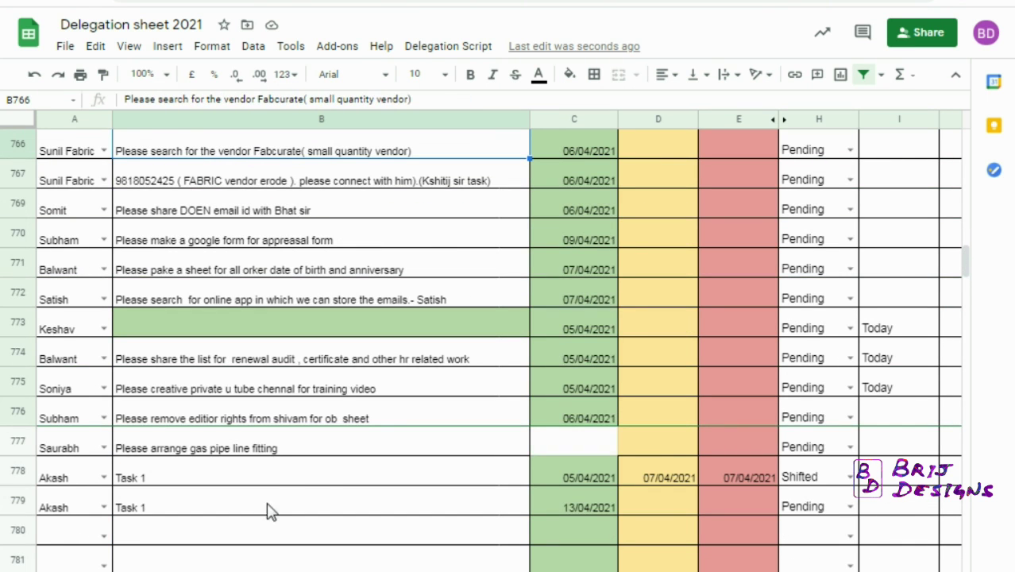
left_click(324, 476)
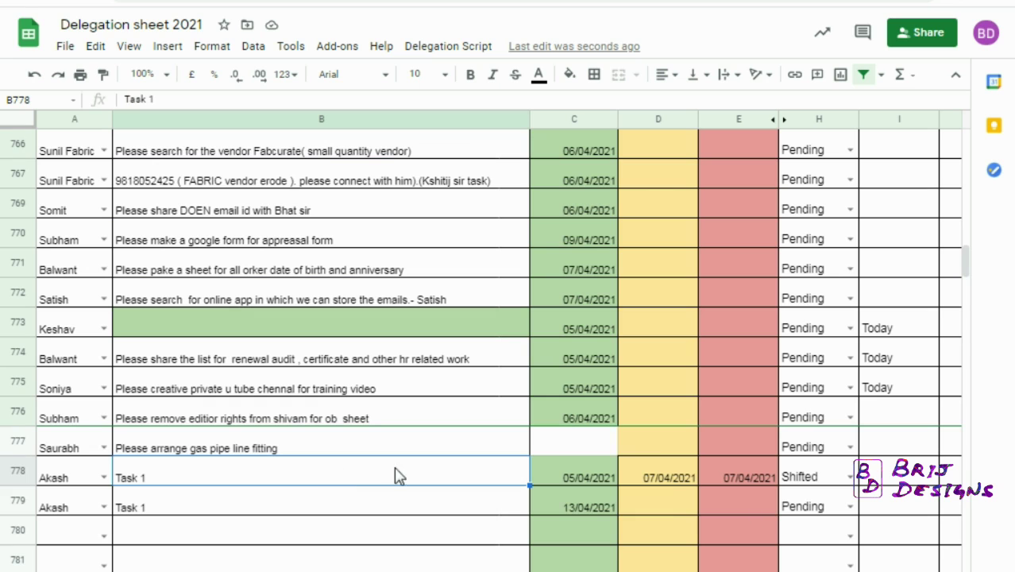
left_click(798, 513)
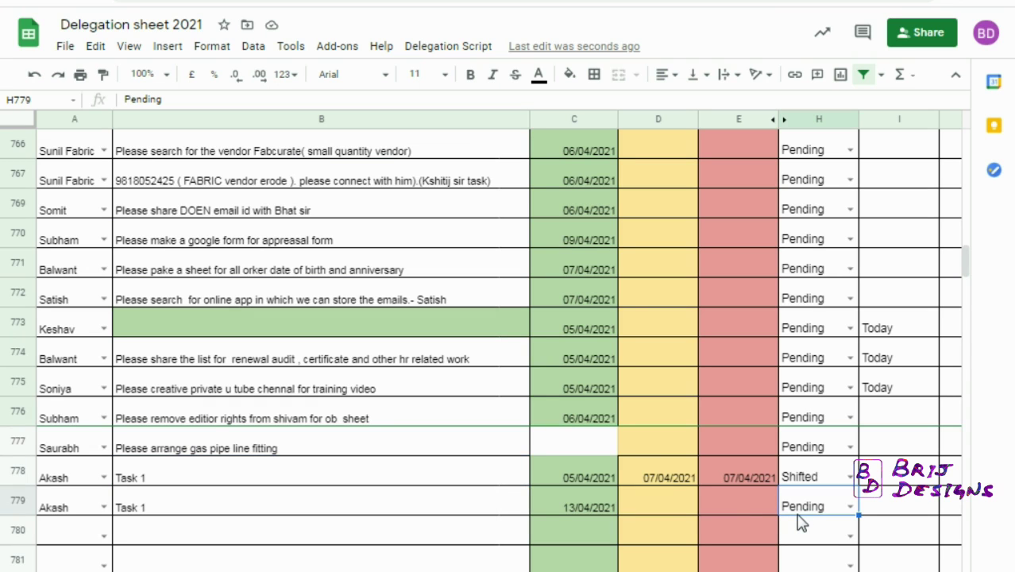
Step: Check the first dates of both Task 1 rows, C778 and C779, against the system calendar for April 2021
left_click(617, 480)
left_click(965, 571)
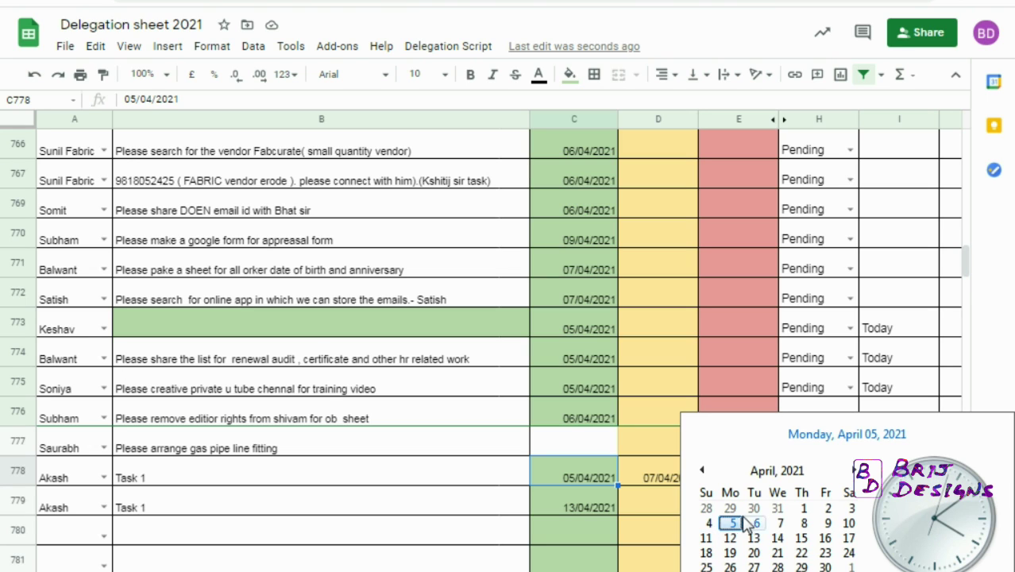
left_click(602, 478)
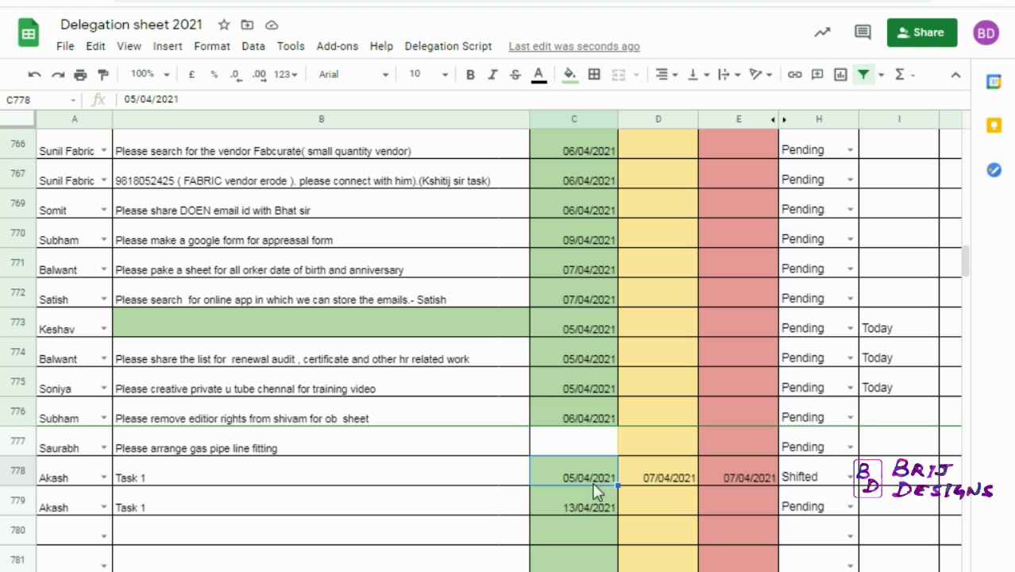
left_click(580, 513)
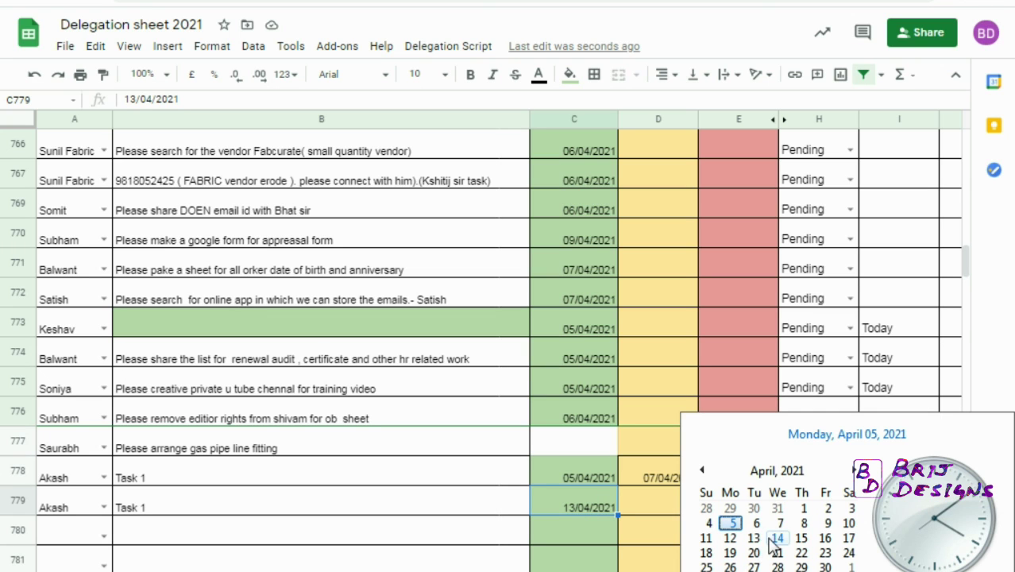
left_click(640, 571)
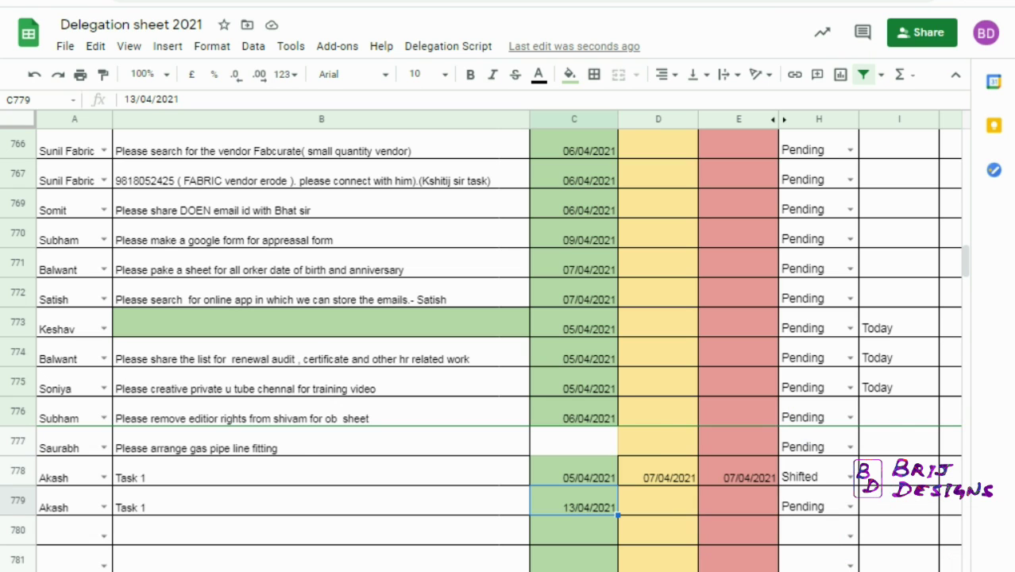
Step: On the task emailing sheet, set the week number in E2 to 14 and check the filter result in A5
left_click(333, 571)
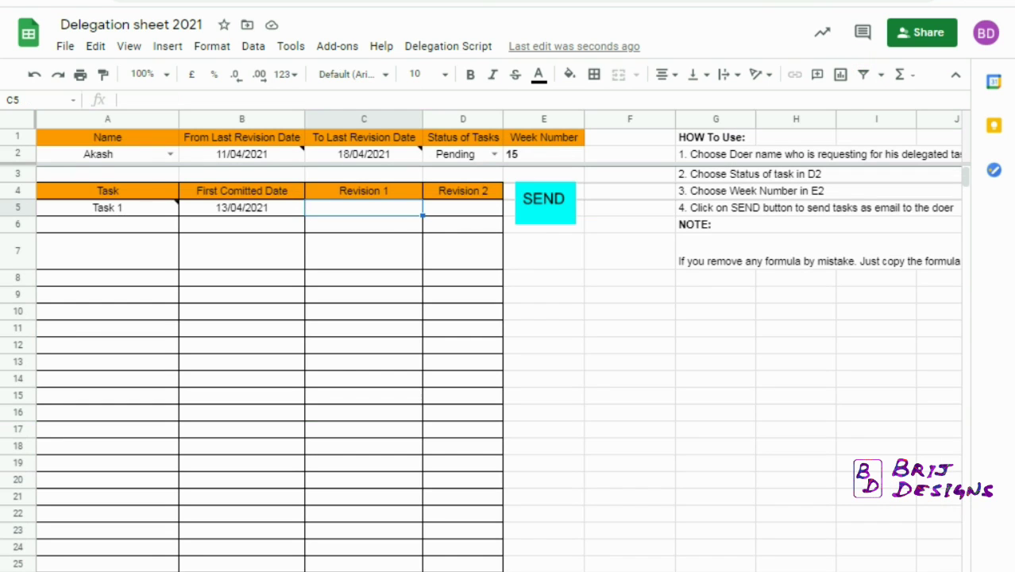
left_click(526, 155)
double_click(526, 157)
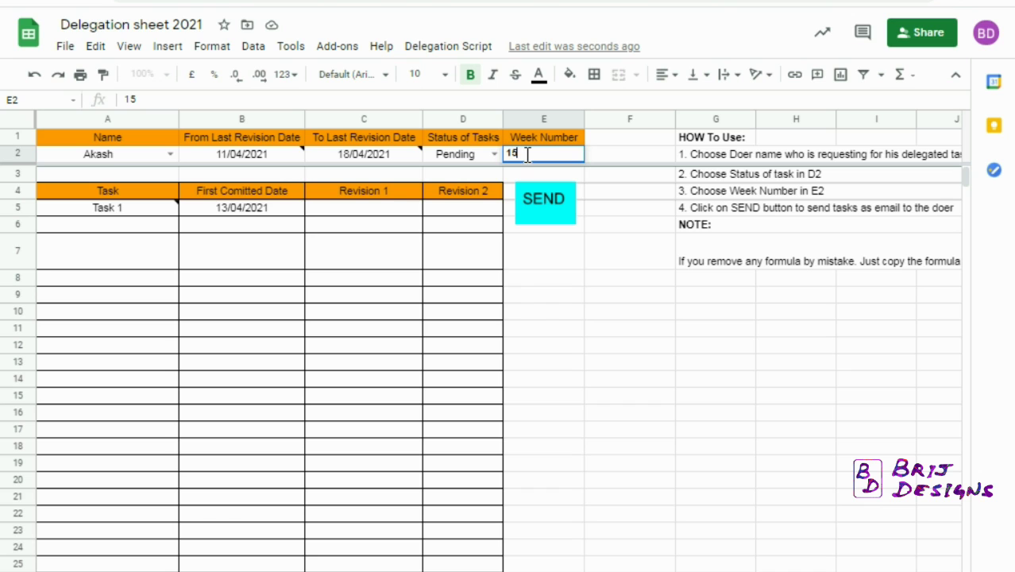
key("BackSpace")
type("4")
key("Return")
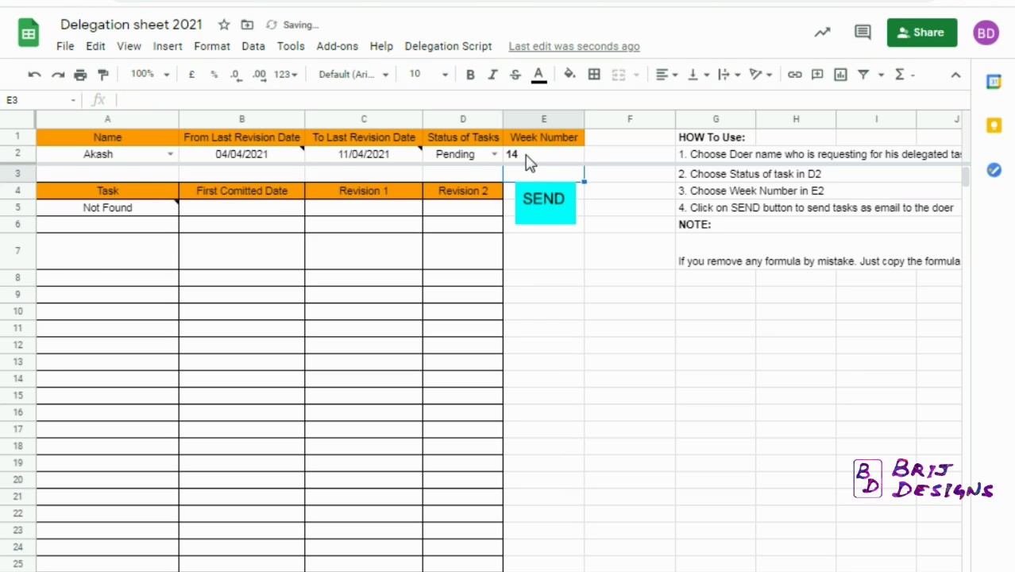
left_click(110, 213)
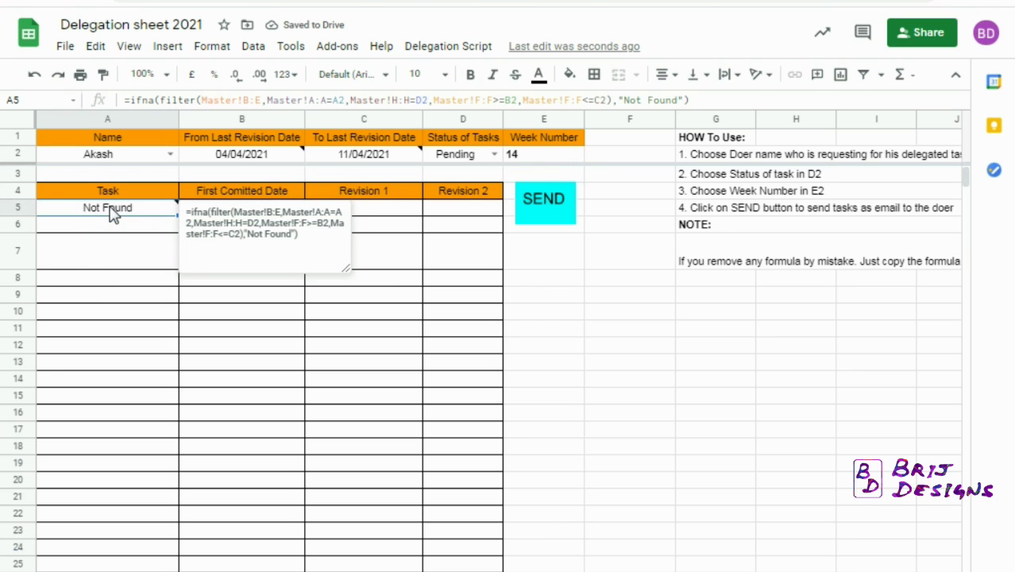
left_click(396, 282)
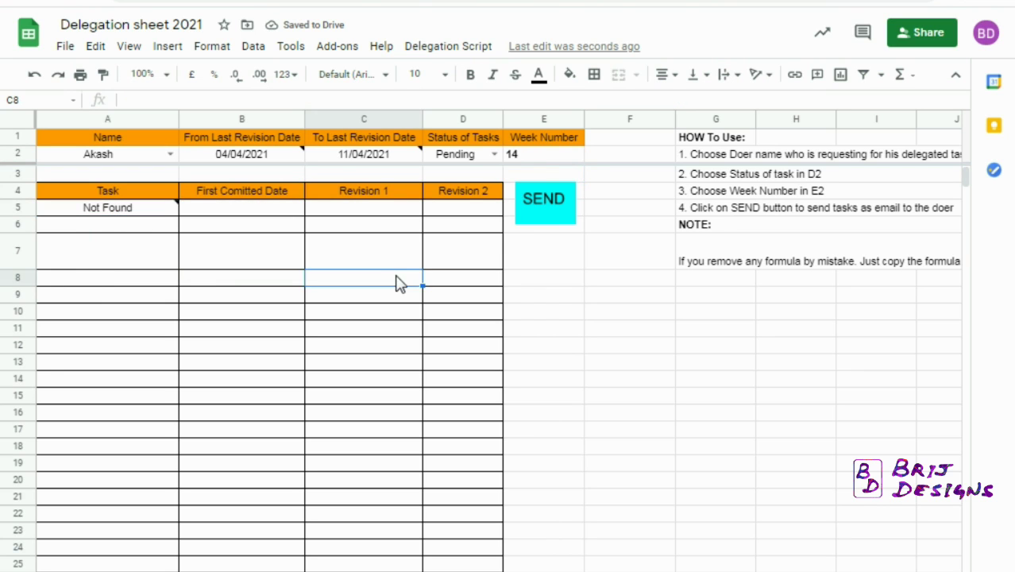
Step: Change the week number in E2 back to 15
left_click(532, 160)
double_click(532, 159)
key("BackSpace")
type("5")
key("Return")
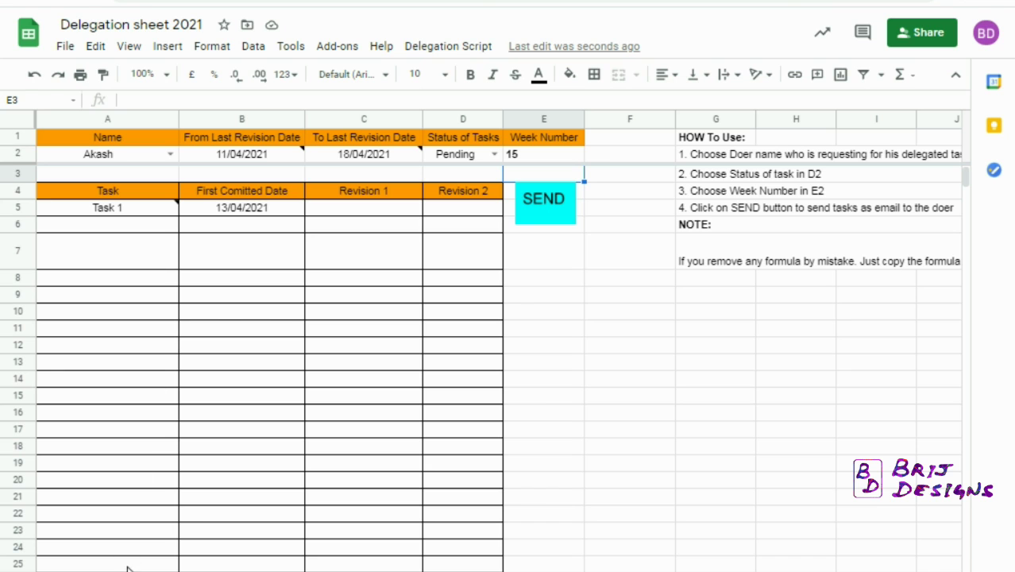
Step: Examine the task name, first date and revision date cells of the pending Task 1 in row 779 of the delegated task list
key("ctrl+Page_Down")
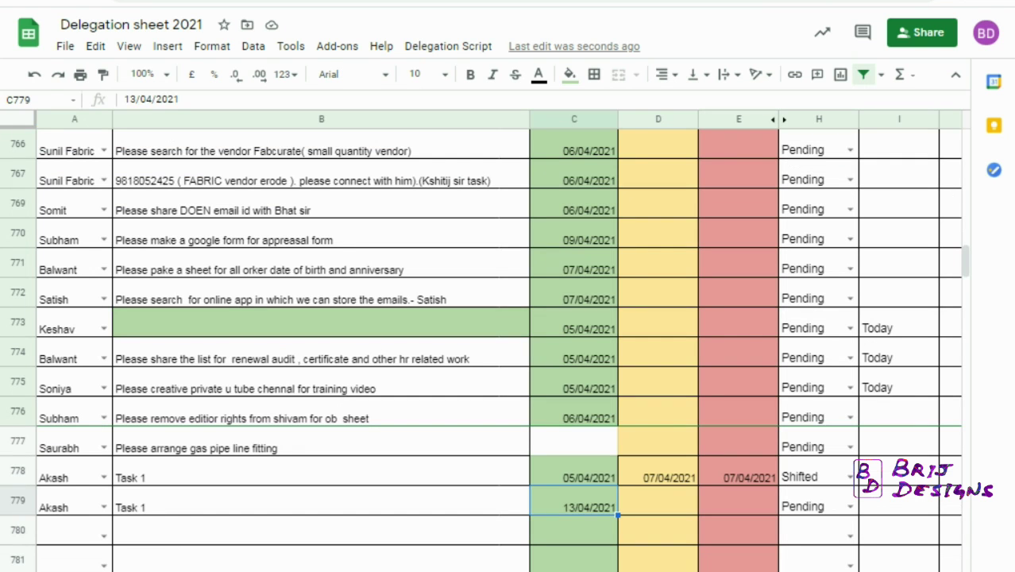
left_click(310, 542)
left_click(391, 509)
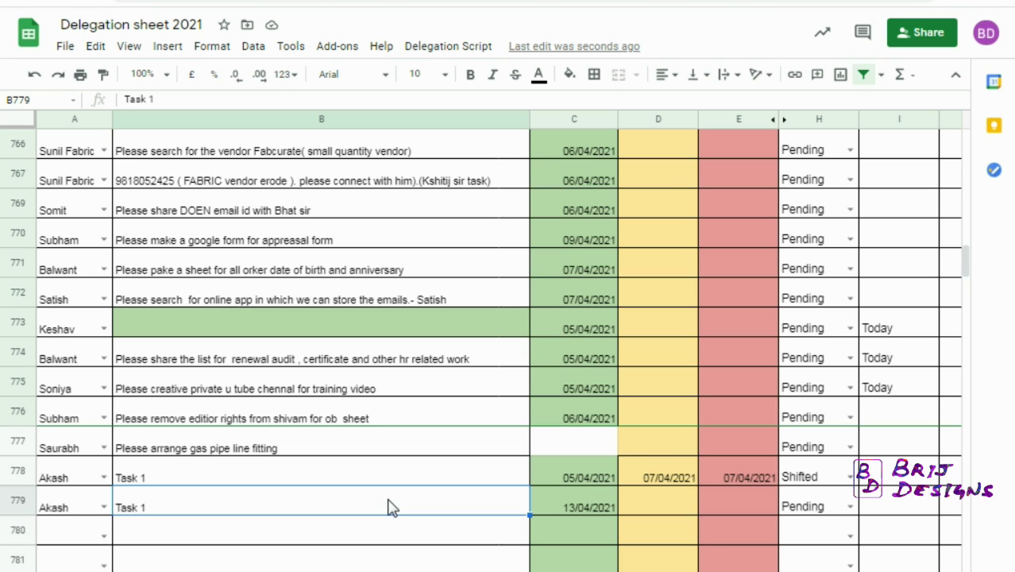
key("Right")
key("Right")
key("Right")
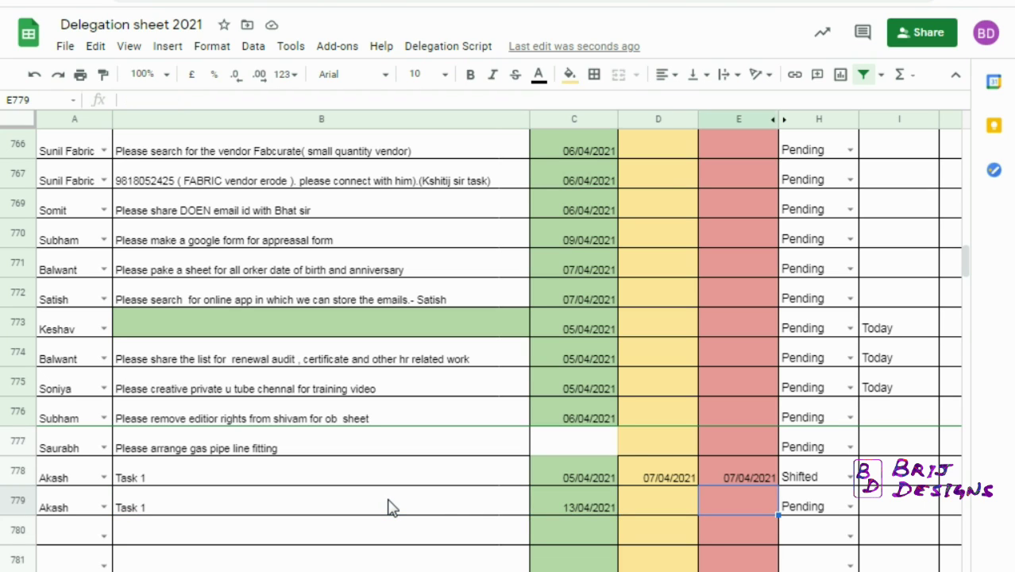
key("Left")
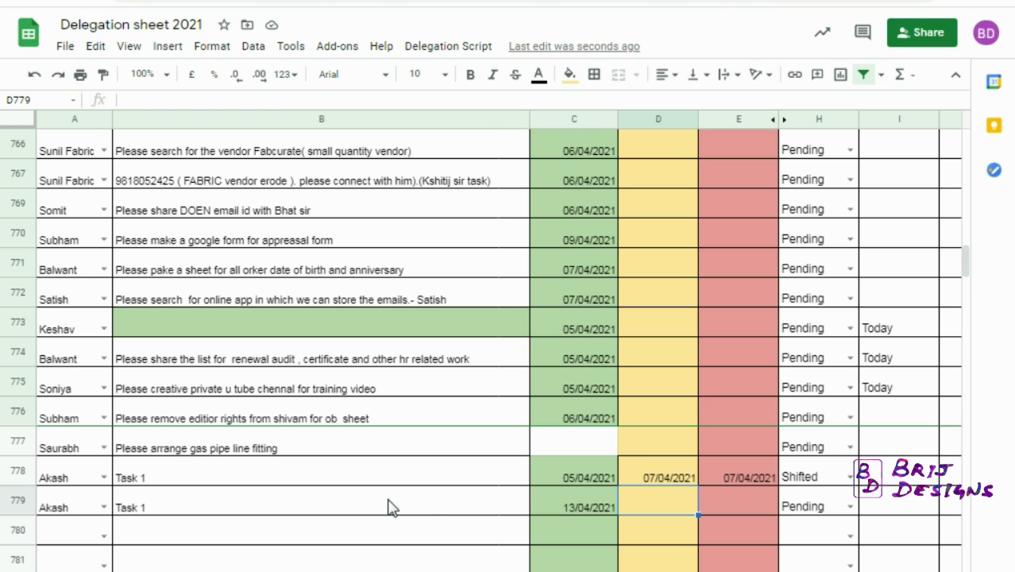
key("Left")
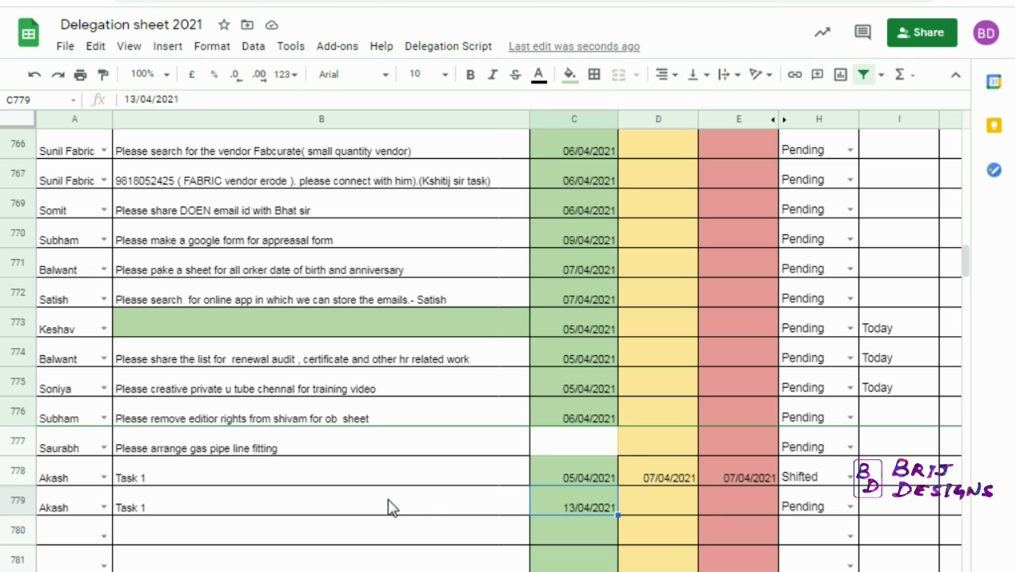
key("Right")
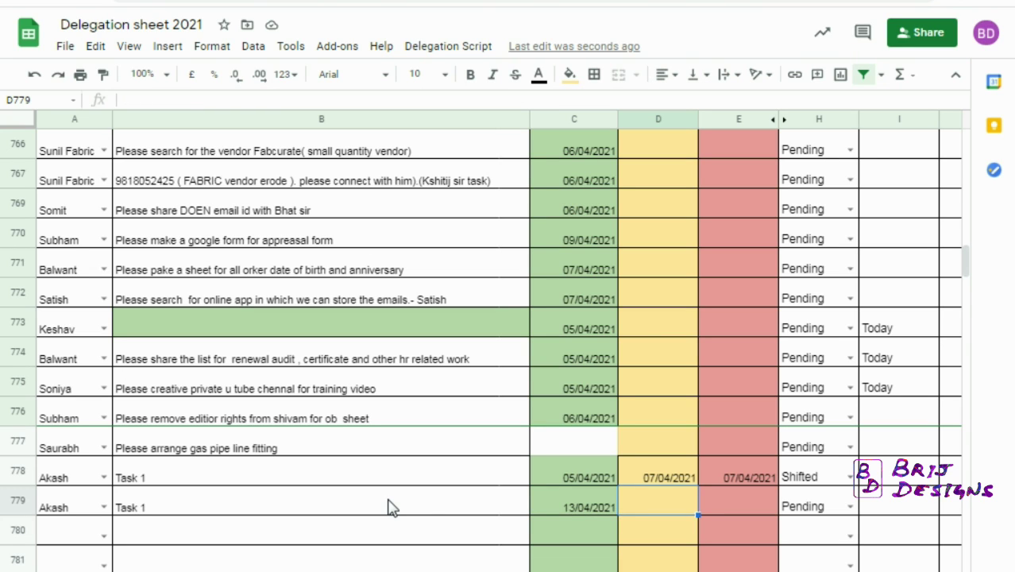
key("Right")
key("Left")
key("Left")
key("Right")
key("Right")
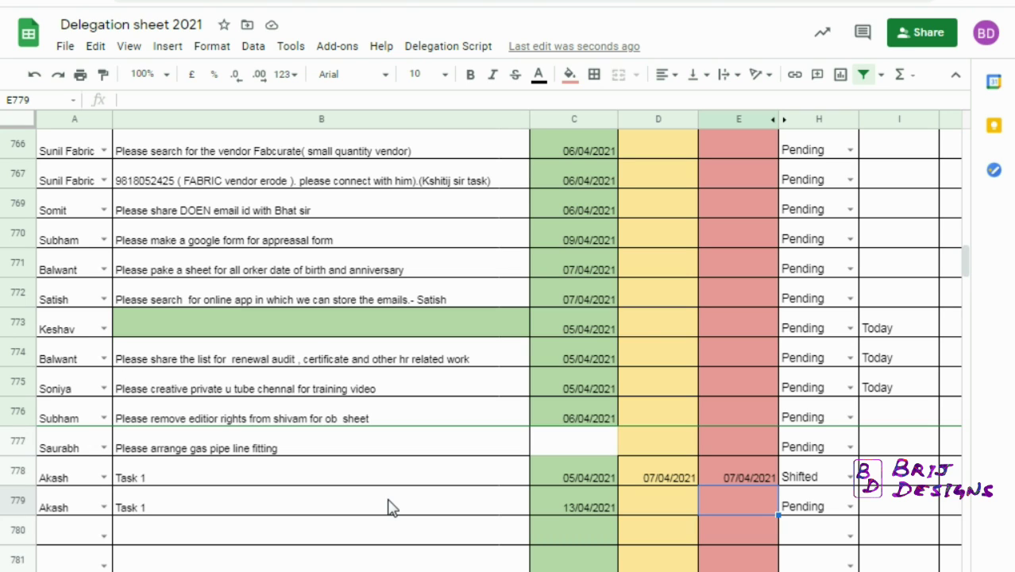
left_click(343, 536)
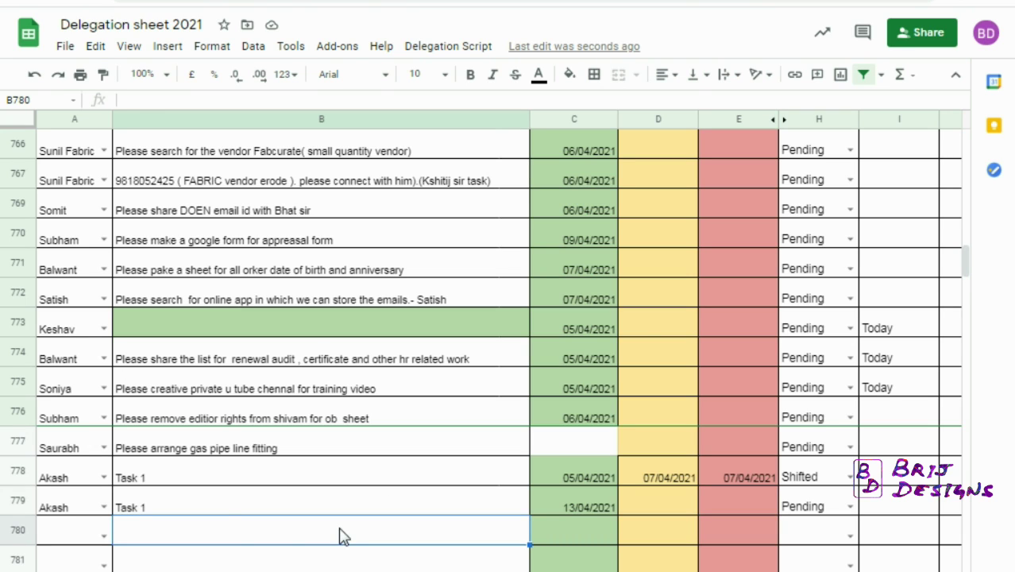
key("Up")
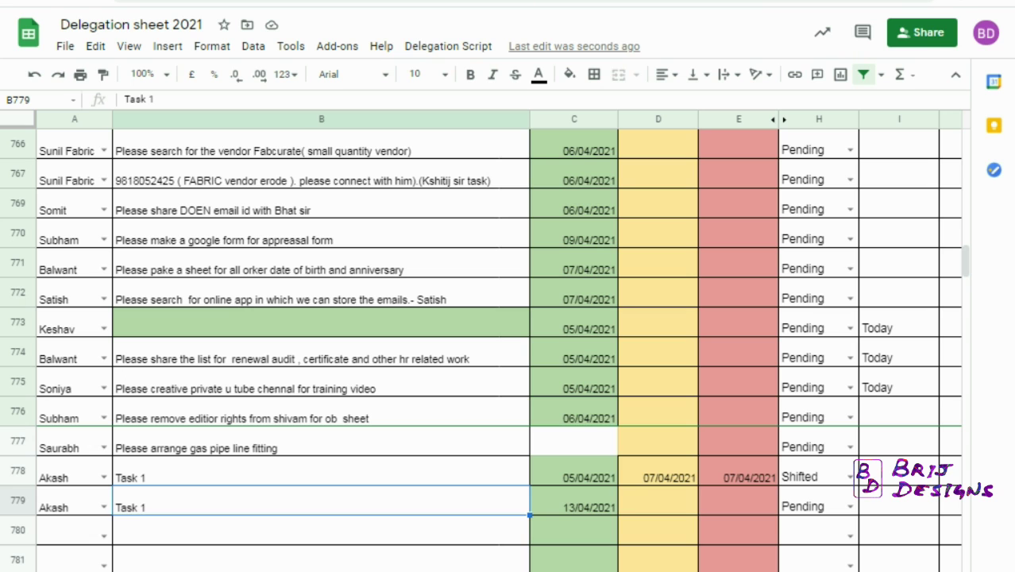
Step: Revisit the task emailing sheet, open the weekly doer scores sheet and examine its score area and usage instructions
key("ctrl+shift+Page_Down")
left_click(335, 517)
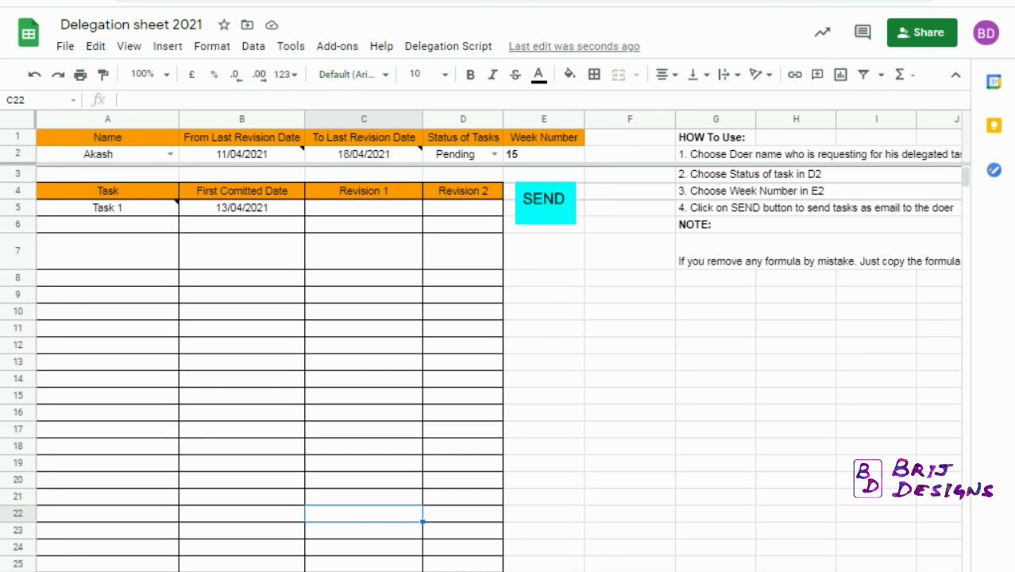
key("ctrl+shift+Page_Down")
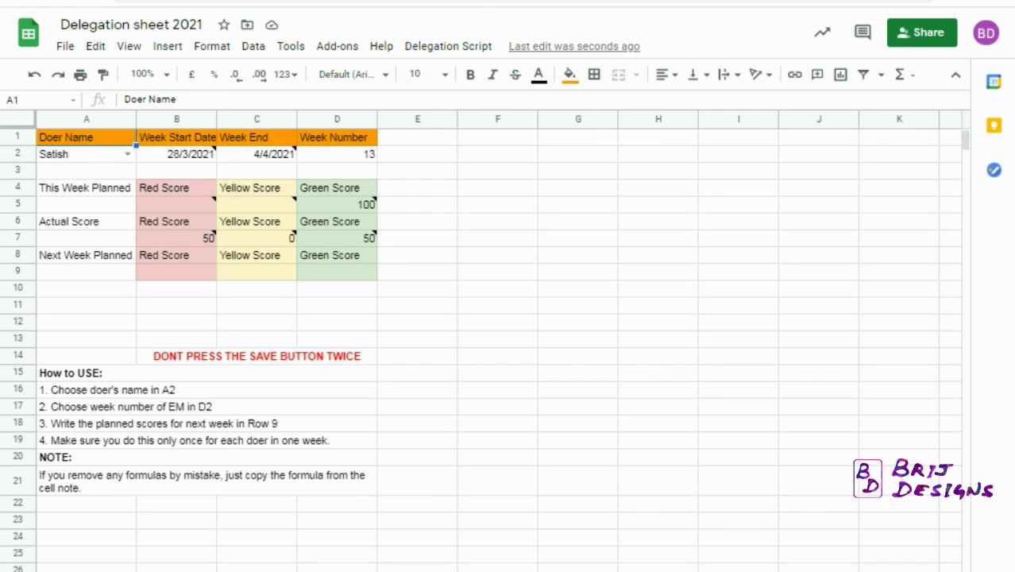
left_click(290, 410)
left_click(144, 325)
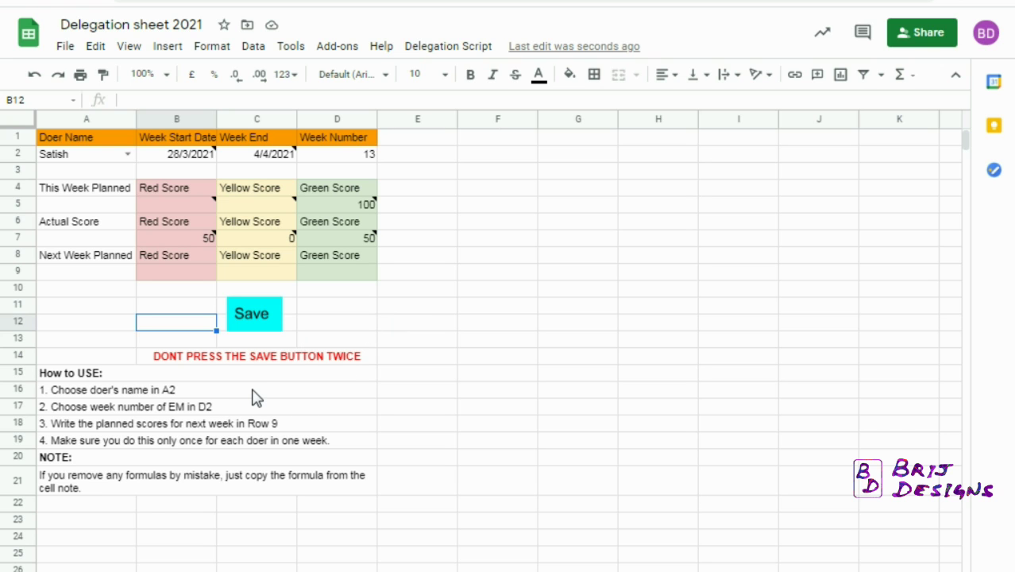
left_click(366, 392)
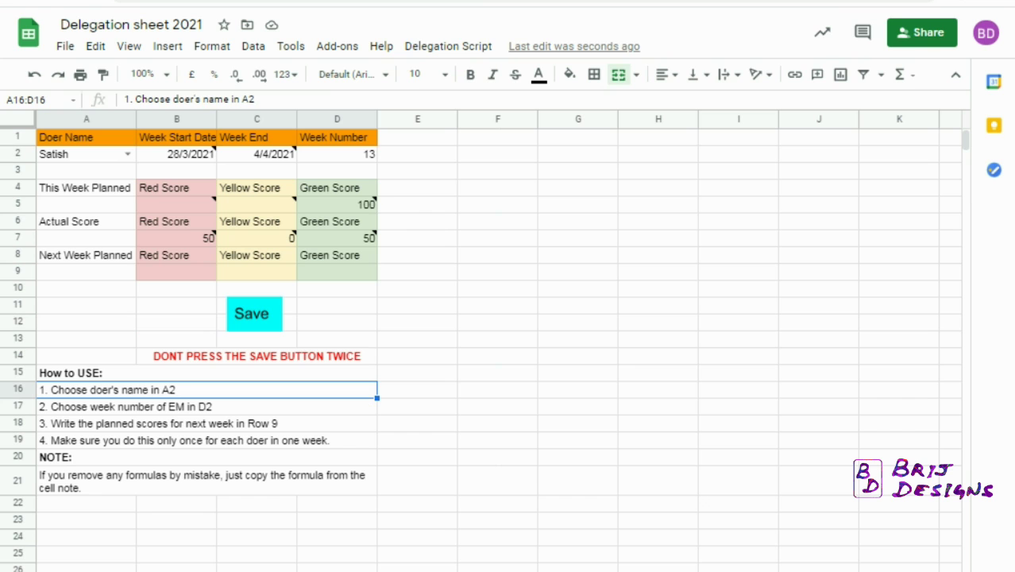
Step: Check the first date of the pending Task 1 in row 779 of the Master sheet and return to the weekly scores sheet
left_click(120, 570)
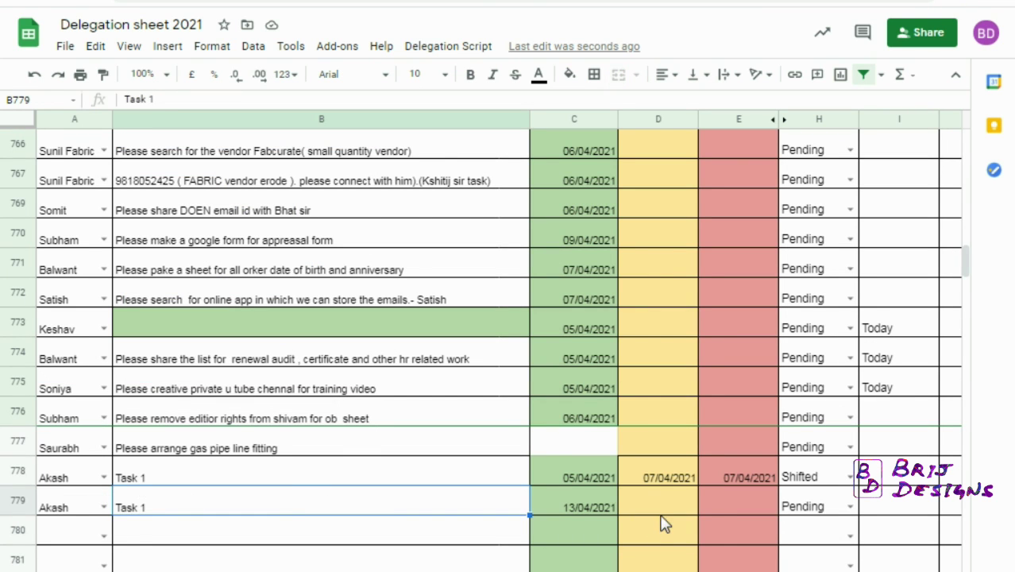
left_click(594, 503)
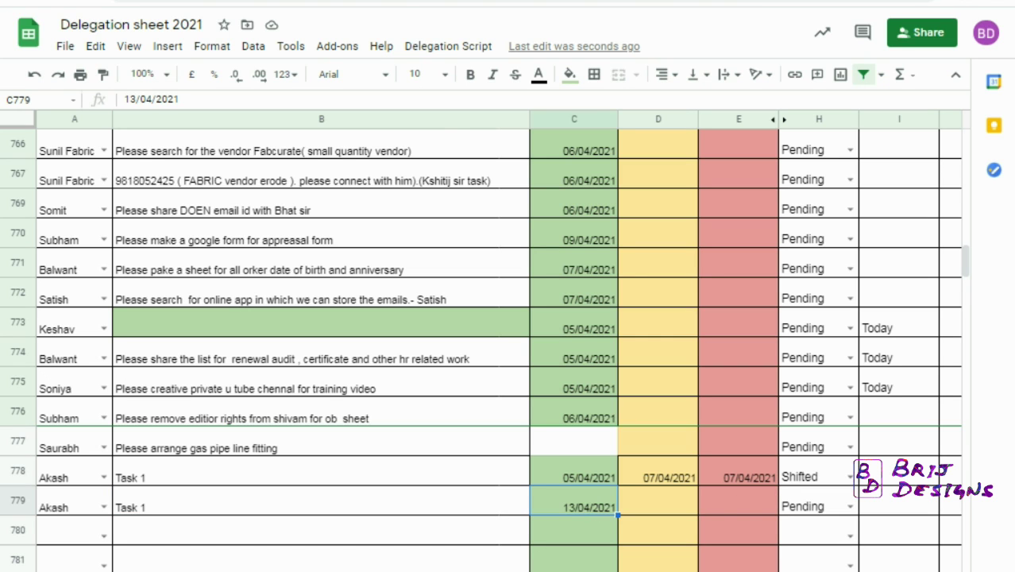
left_click(389, 571)
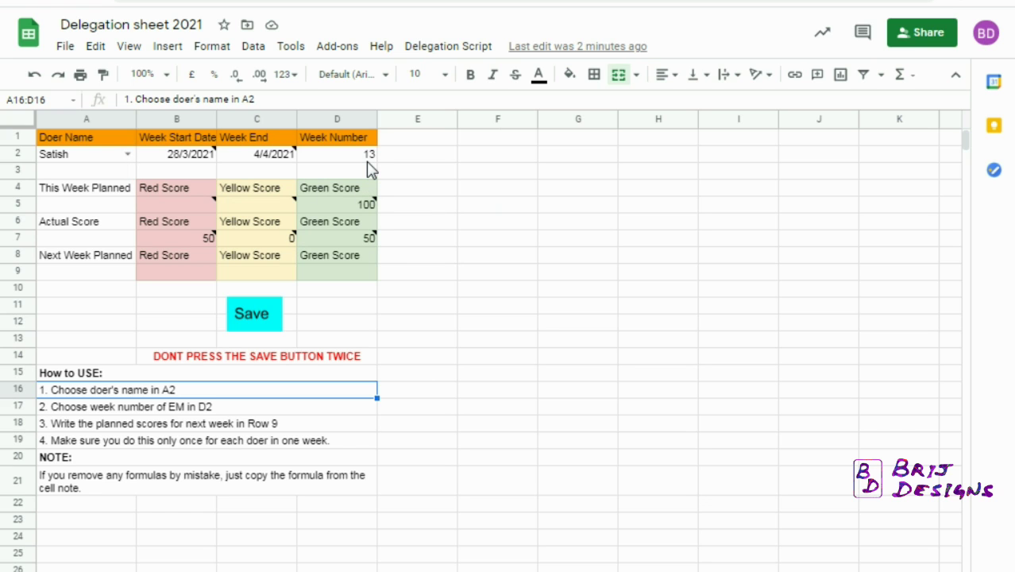
Step: Examine the formulas and notes behind the actual red, yellow and green scores in row 7
mouse_move(237, 248)
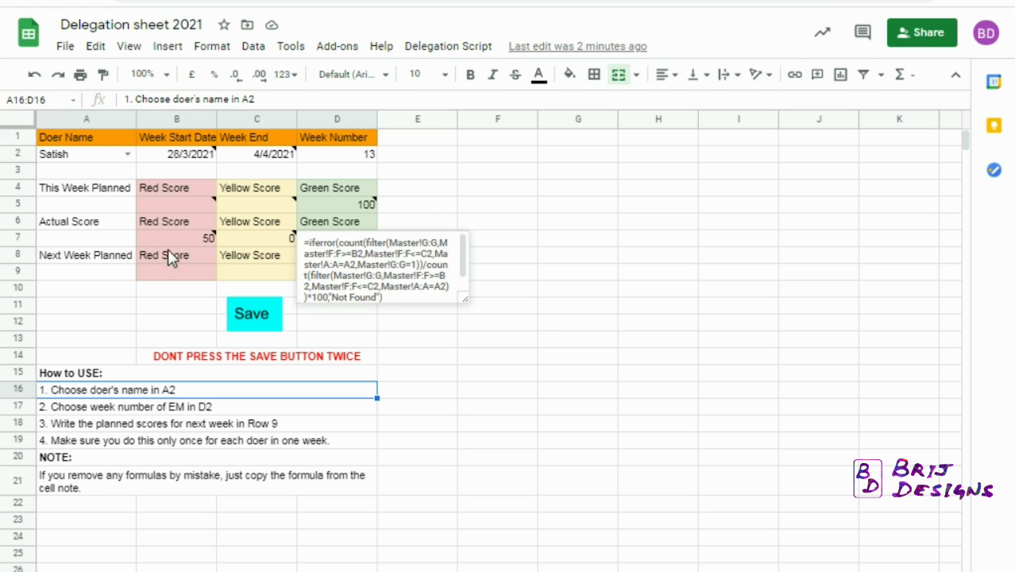
mouse_move(185, 251)
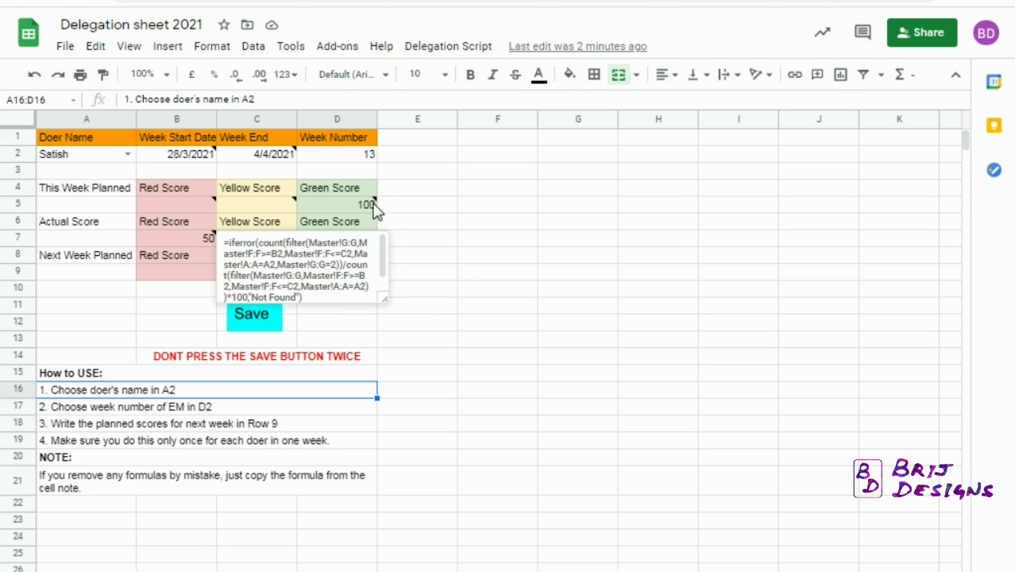
mouse_move(367, 211)
mouse_move(360, 248)
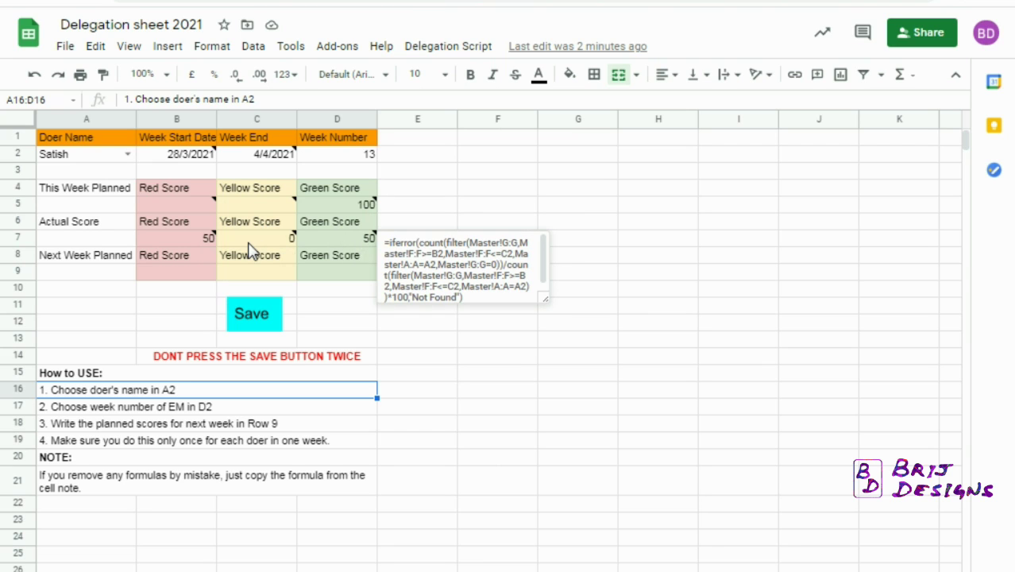
mouse_move(248, 245)
left_click(249, 243)
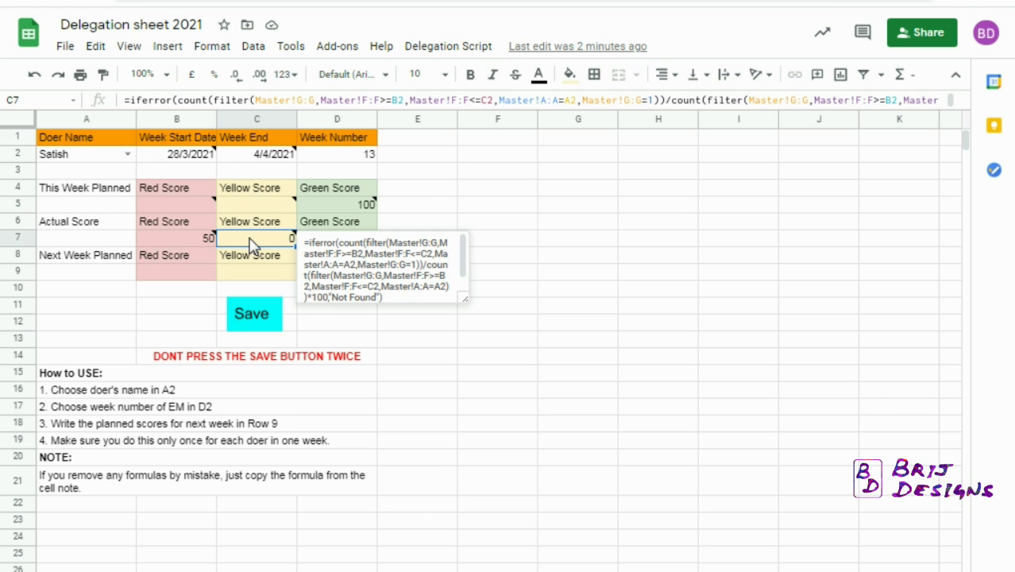
left_click(182, 246)
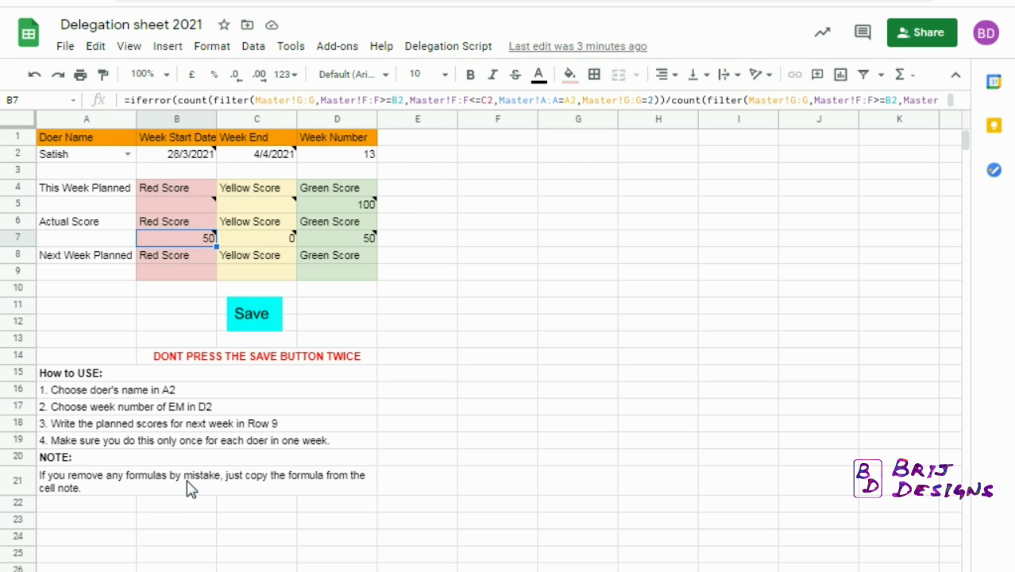
Step: Choose the doer of Task 1 in A2 and try to change the week number in D2
left_click(127, 156)
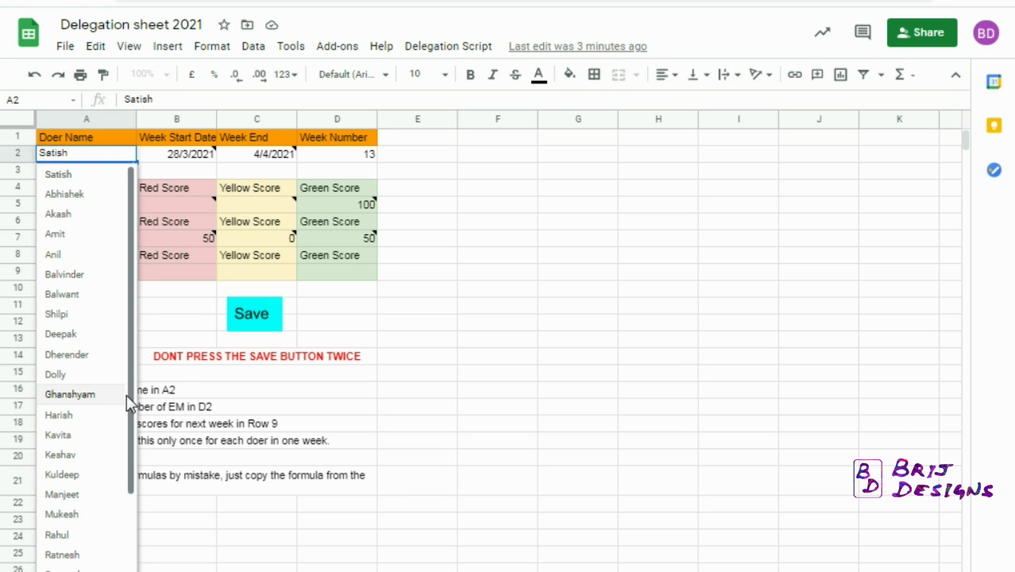
left_click(58, 215)
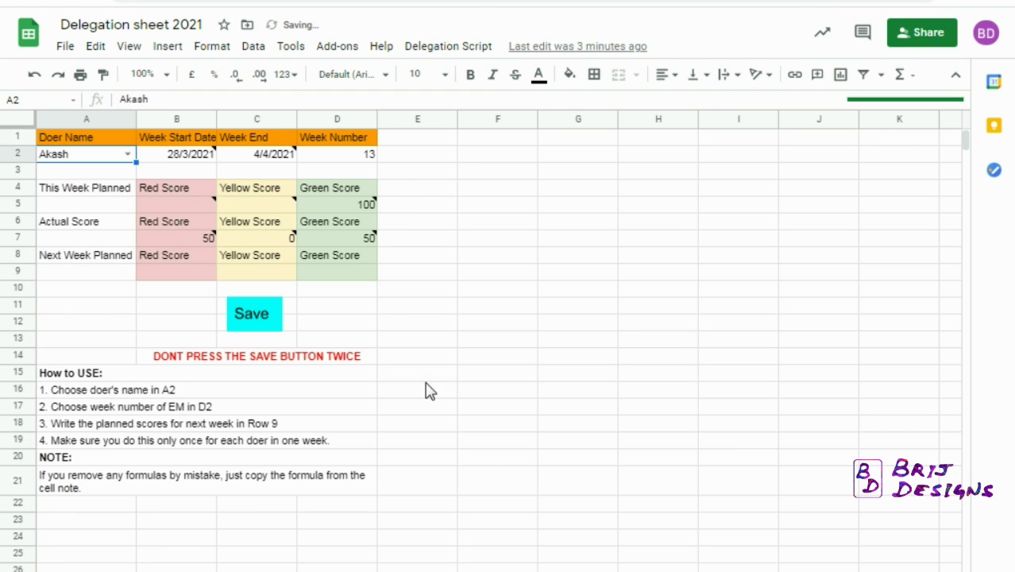
left_click(370, 157)
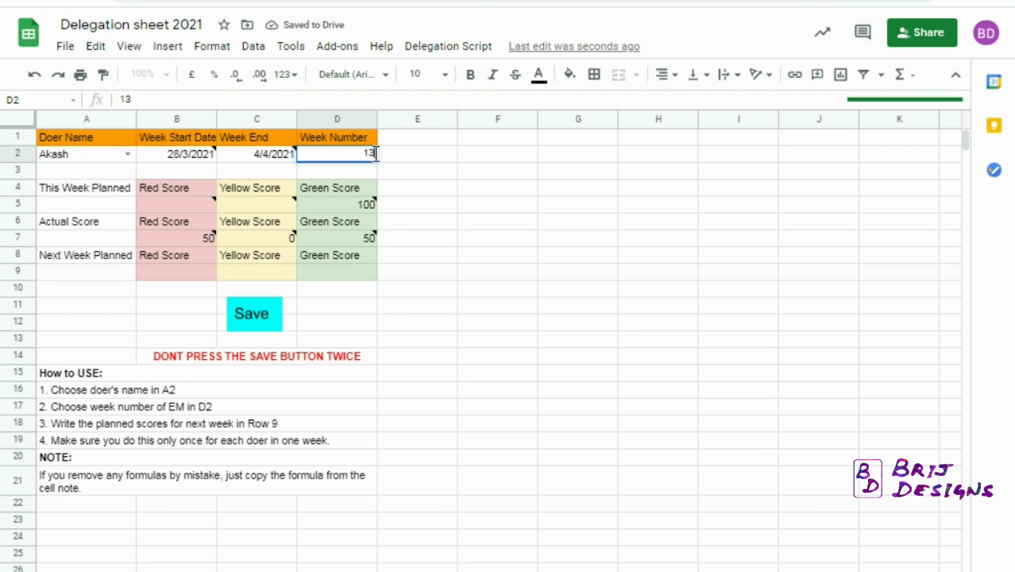
double_click(371, 154)
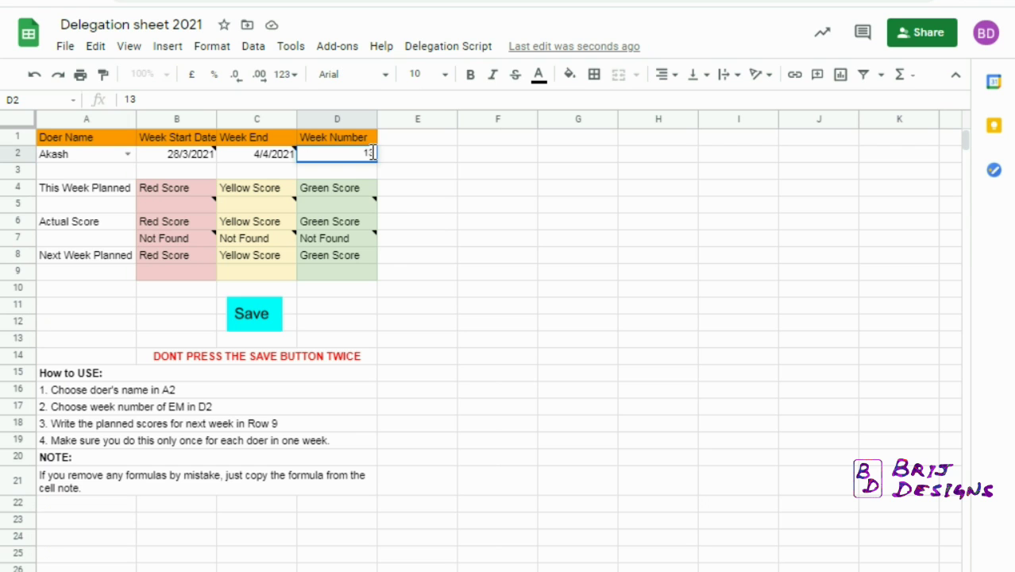
type("4")
key("Return")
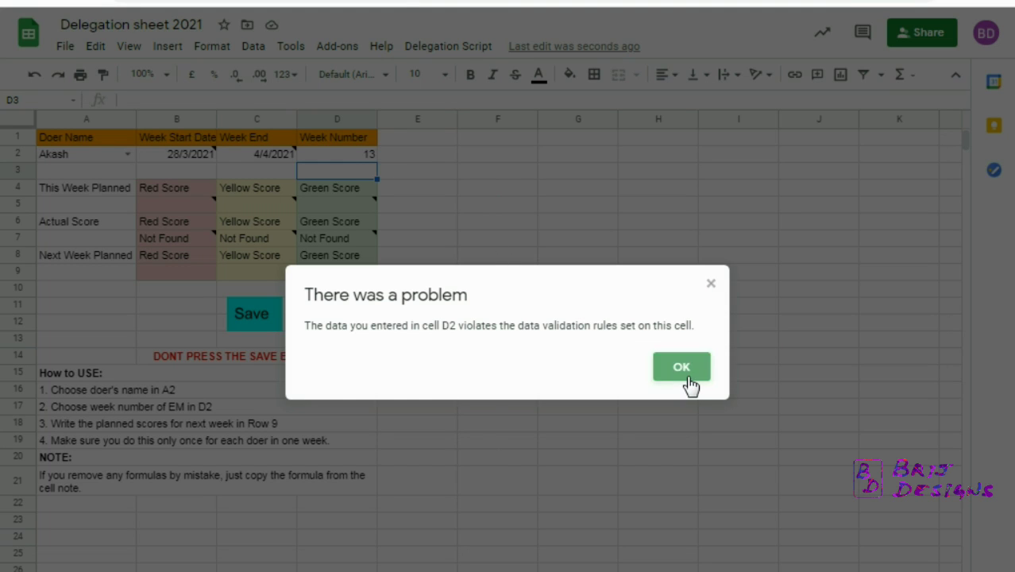
left_click(681, 367)
Step: Set the week number in D2 to 14 and inspect the doer's actual red score in B7
left_click(350, 140)
left_click_drag(352, 144, 362, 157)
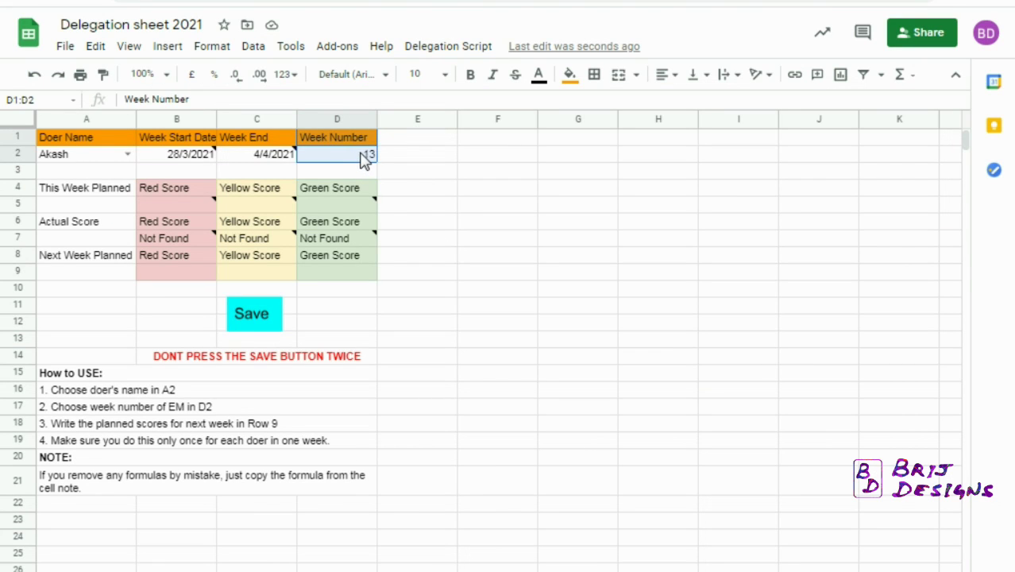
double_click(366, 157)
key("BackSpace")
type("4")
key("Return")
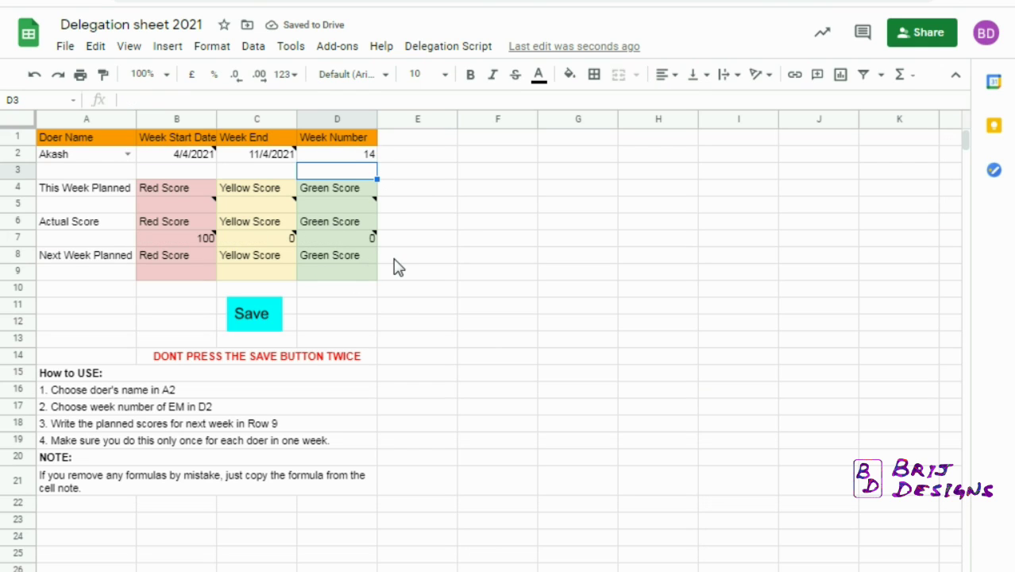
mouse_move(184, 244)
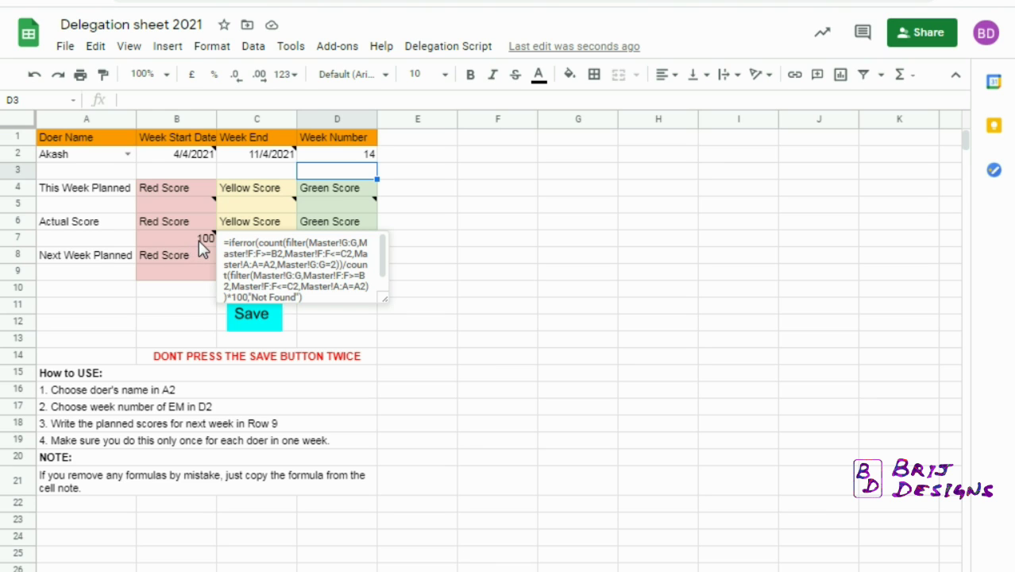
left_click(199, 240)
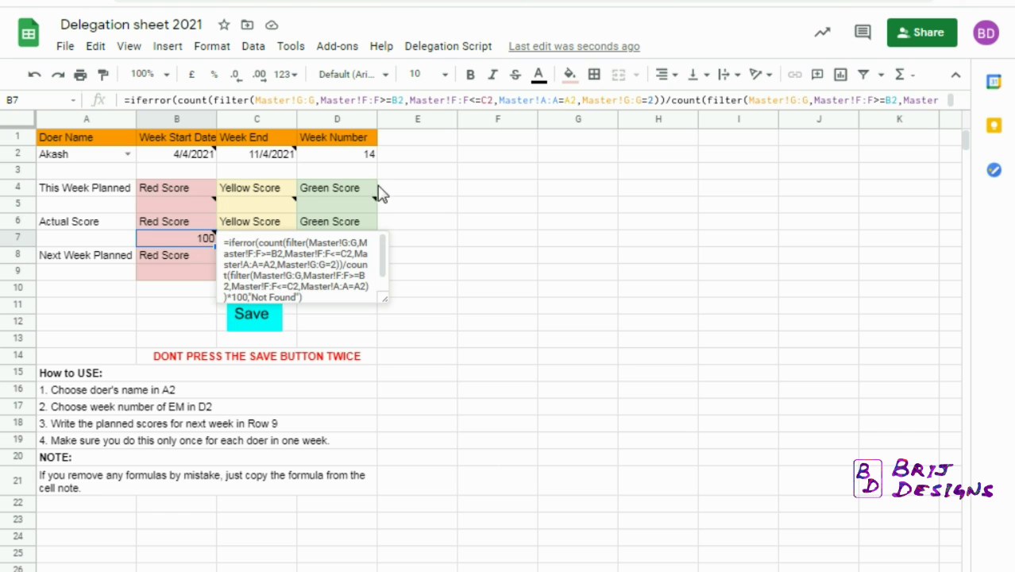
Step: Set the week number in D2 to 15 and inspect the actual green score in D7
left_click(371, 158)
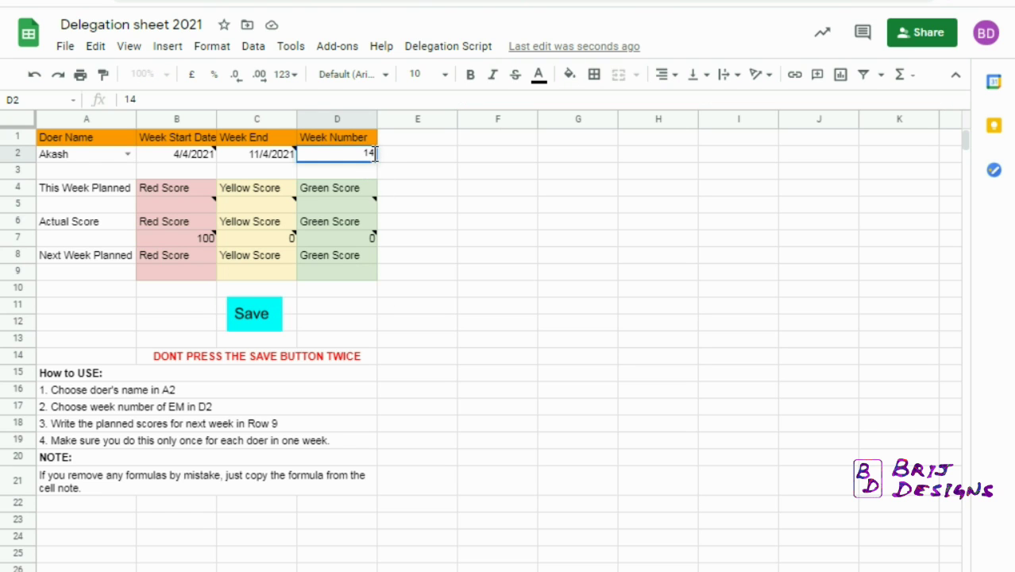
type("15")
key("Return")
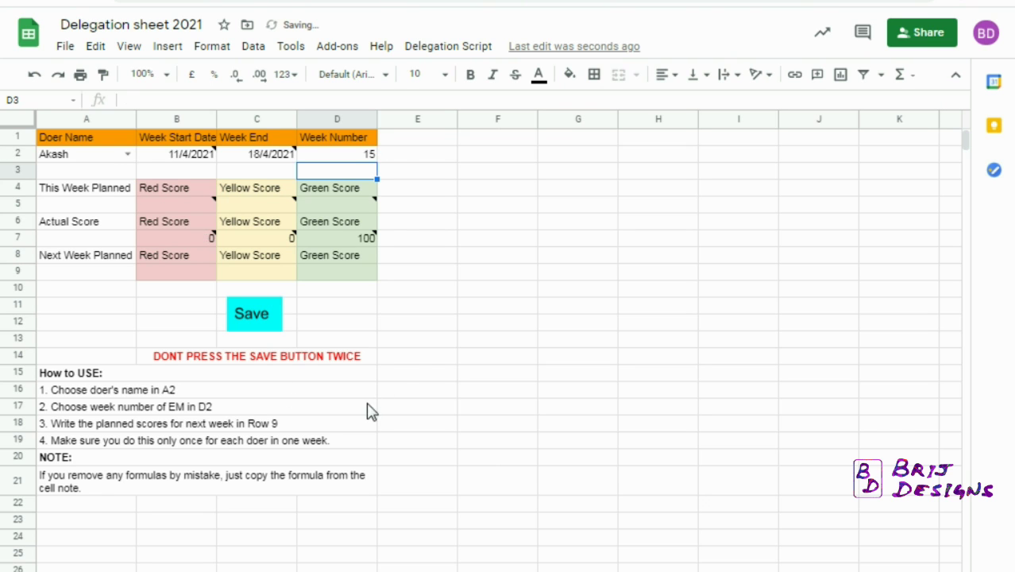
left_click(339, 238)
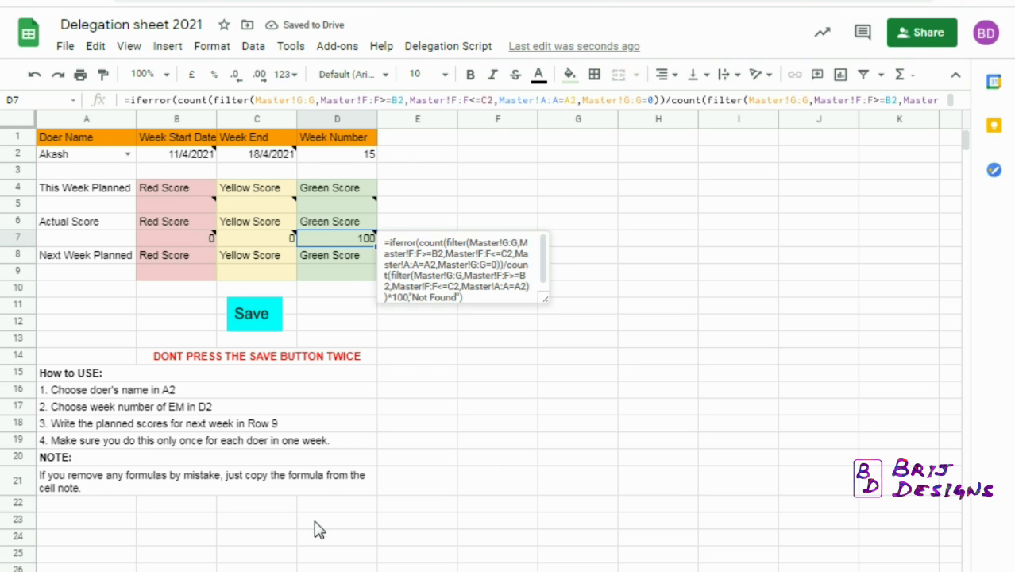
Step: Set the status of Task 1 in row 779 of the Master sheet to Completed and return to the Dashboard sheet
left_click(503, 570)
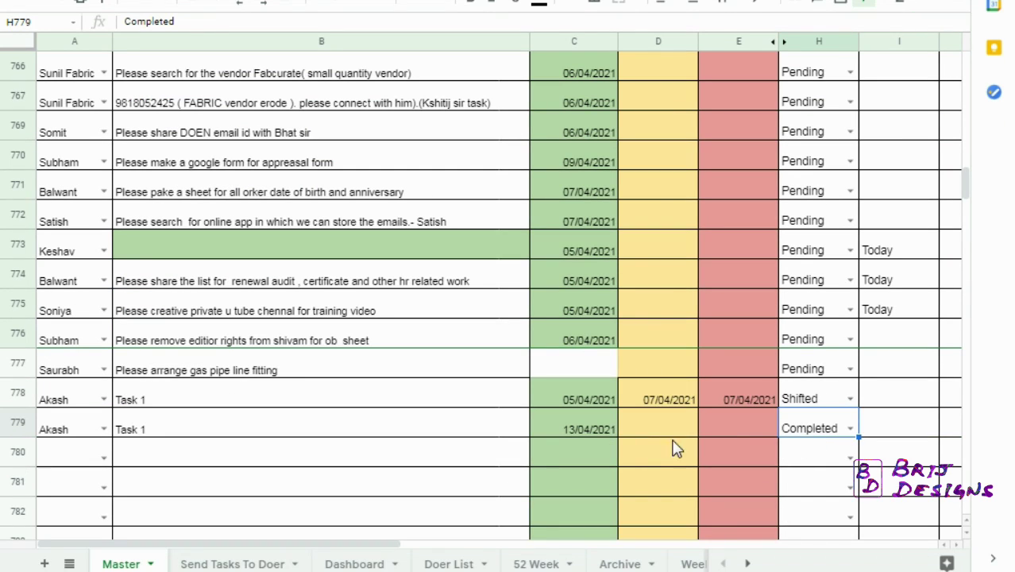
left_click(350, 564)
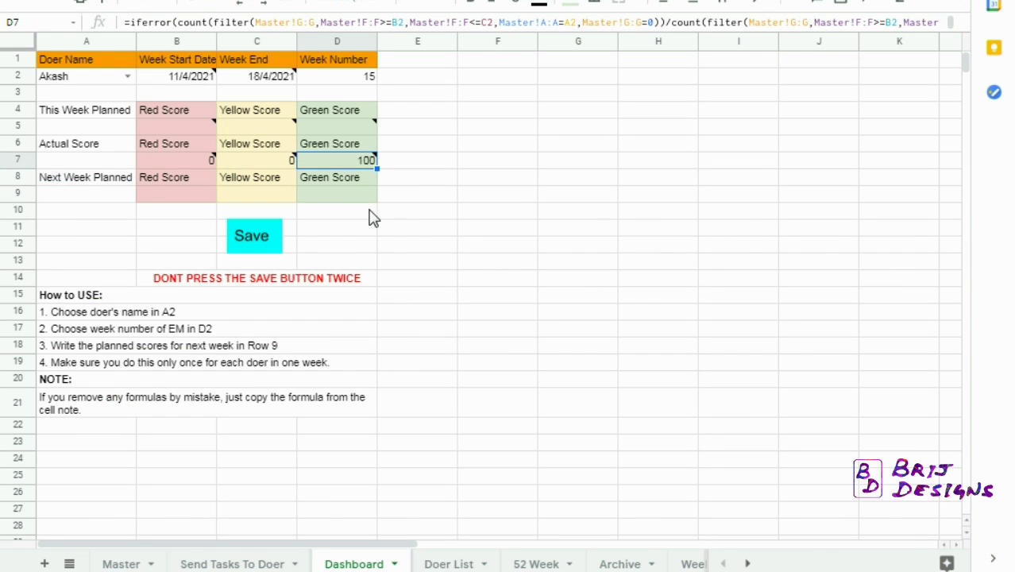
mouse_move(338, 162)
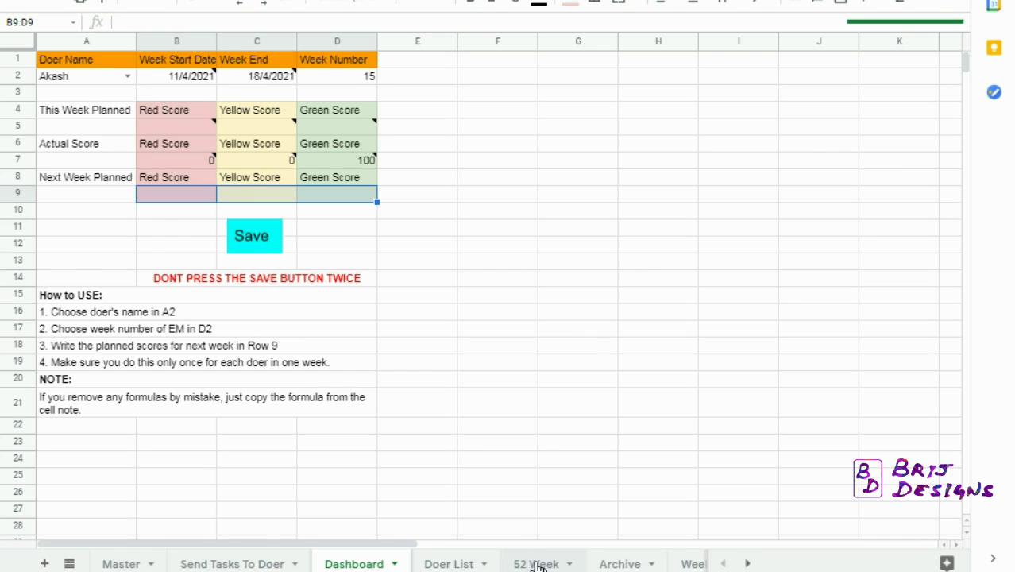
Step: Open the 52 Week sheet and choose the doer of Task 1 in A3
left_click(536, 562)
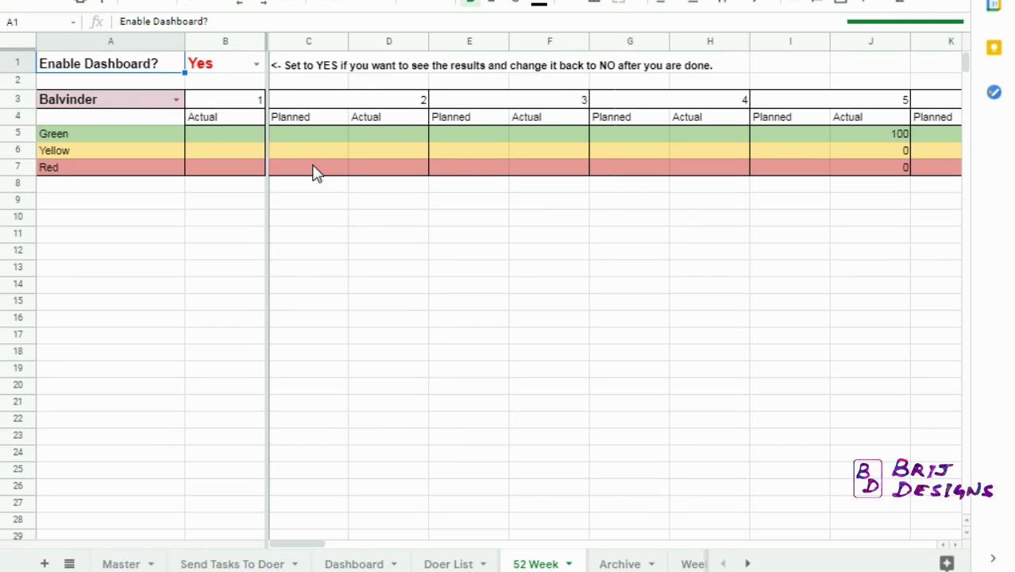
left_click(177, 100)
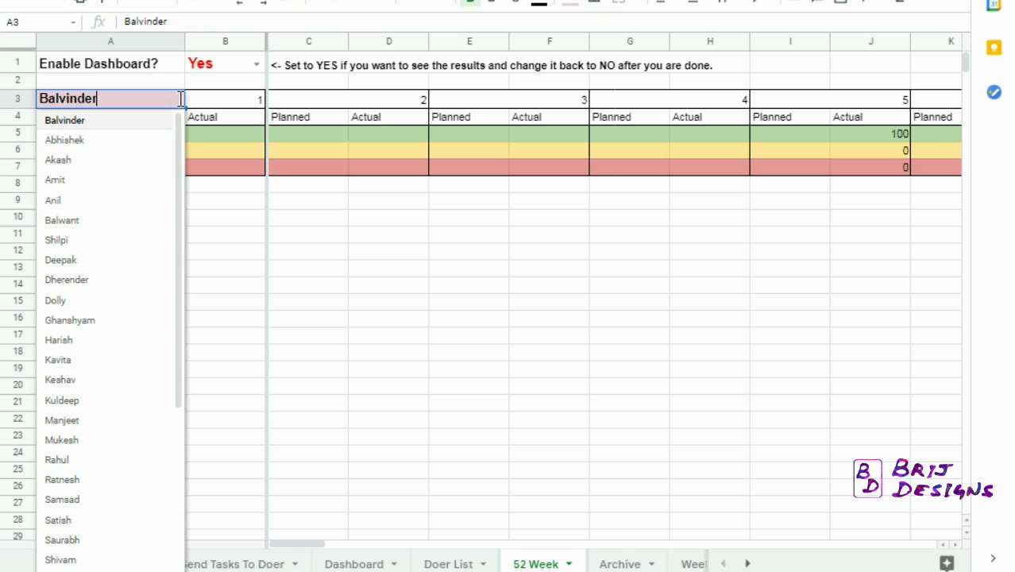
left_click(85, 165)
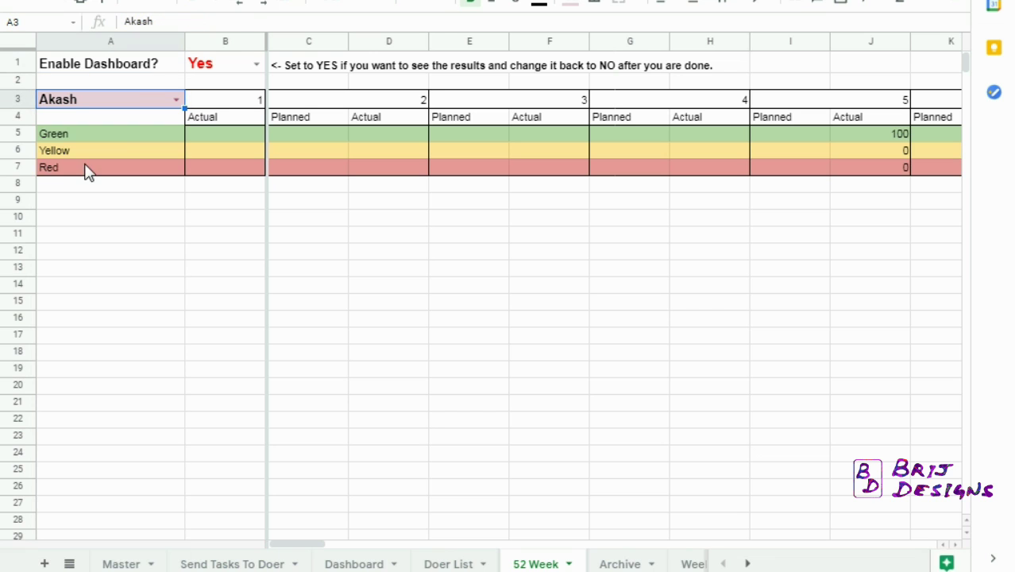
Step: Look through the week columns in row 3 of the 52 Week sheet to locate week 15
key("Right")
key("Right")
key("Right")
key("Right")
key("Right")
key("Right")
key("Right")
key("Right")
key("Right")
key("Right")
key("Right")
key("Right")
key("Right")
key("Right")
key("Right")
key("Right")
key("Right")
key("Right")
key("Right")
key("Right")
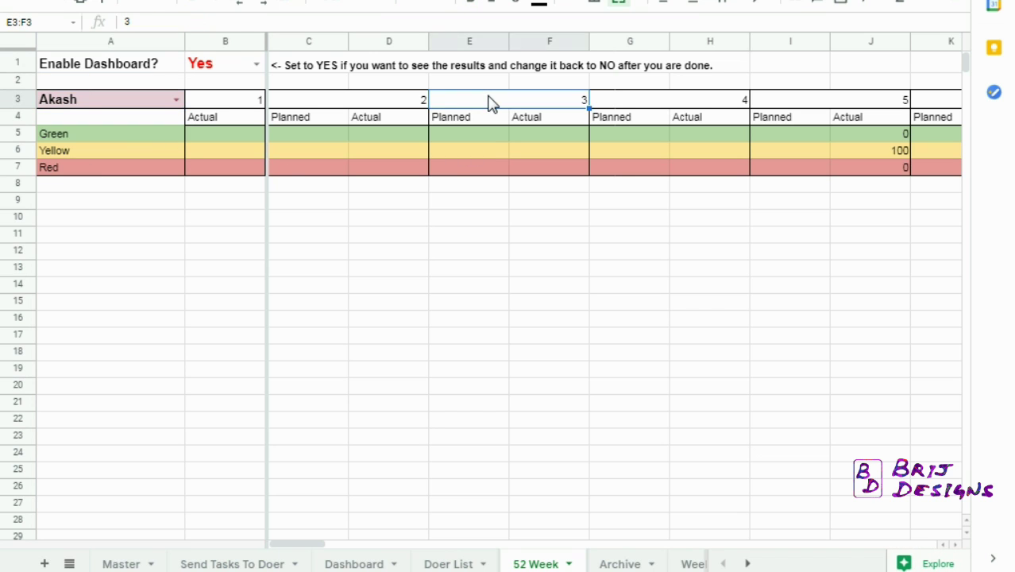
key("Right")
key("Right")
key("Right")
key("Right")
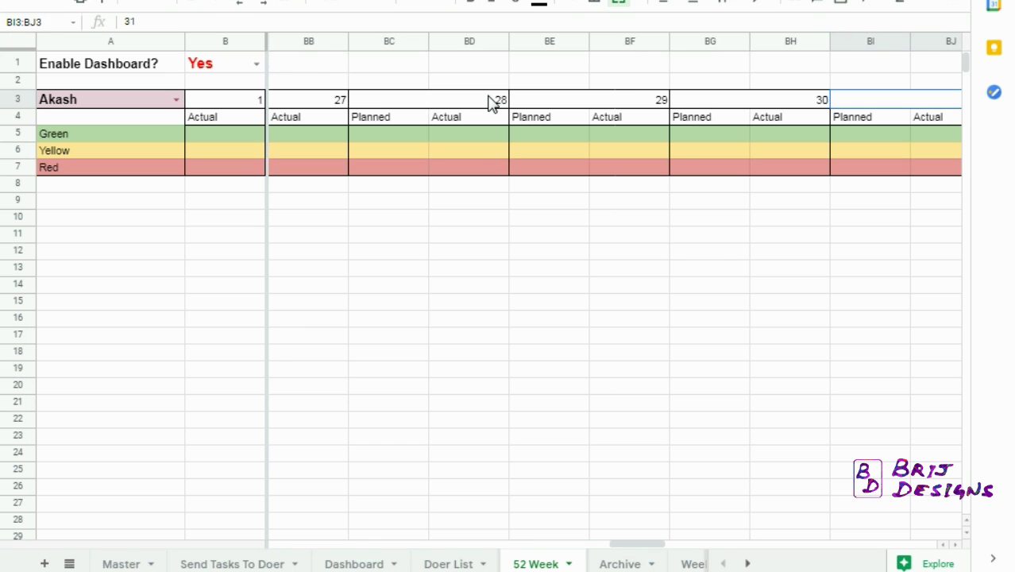
key("Left")
key("Left")
key("Left")
key("Left")
key("Left")
key("Left")
key("Left")
key("Left")
key("Left")
key("Left")
key("Left")
key("Left")
key("Left")
key("Left")
key("Left")
key("Left")
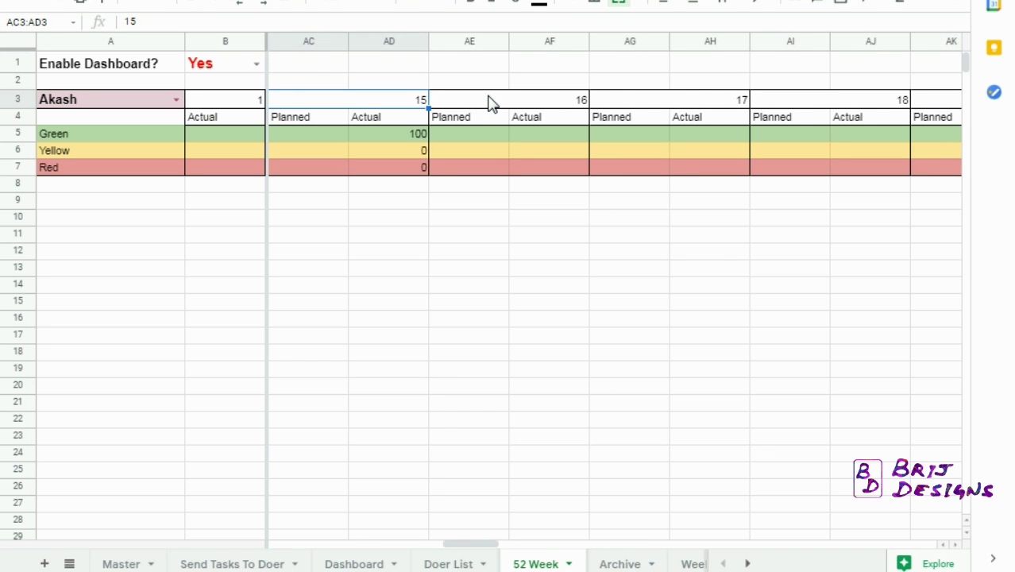
Step: Examine the week 15 actual scores and the adjacent week 14 planned and actual green score cells
key("Down")
key("Right")
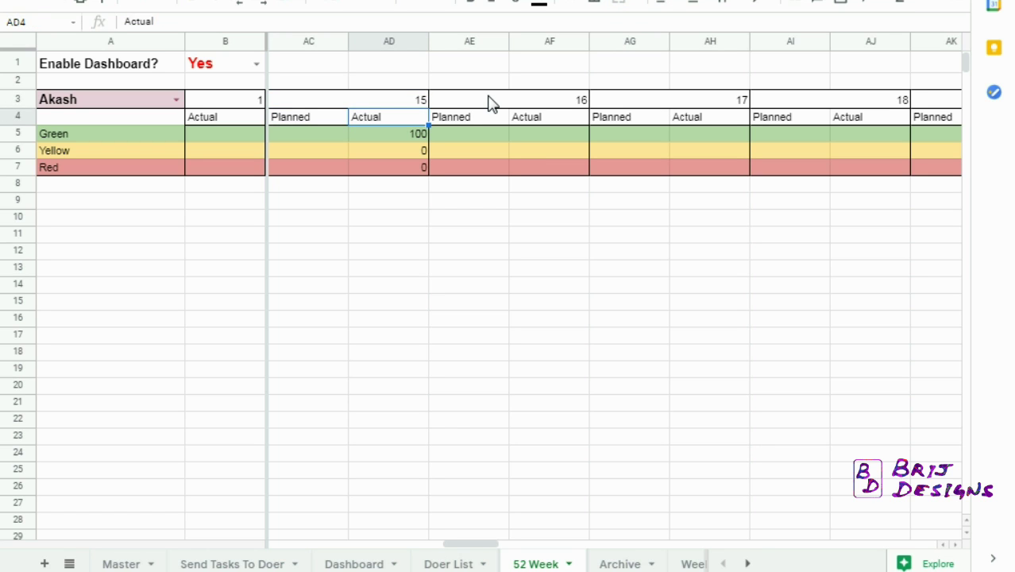
key("Down")
key("Down")
key("Down")
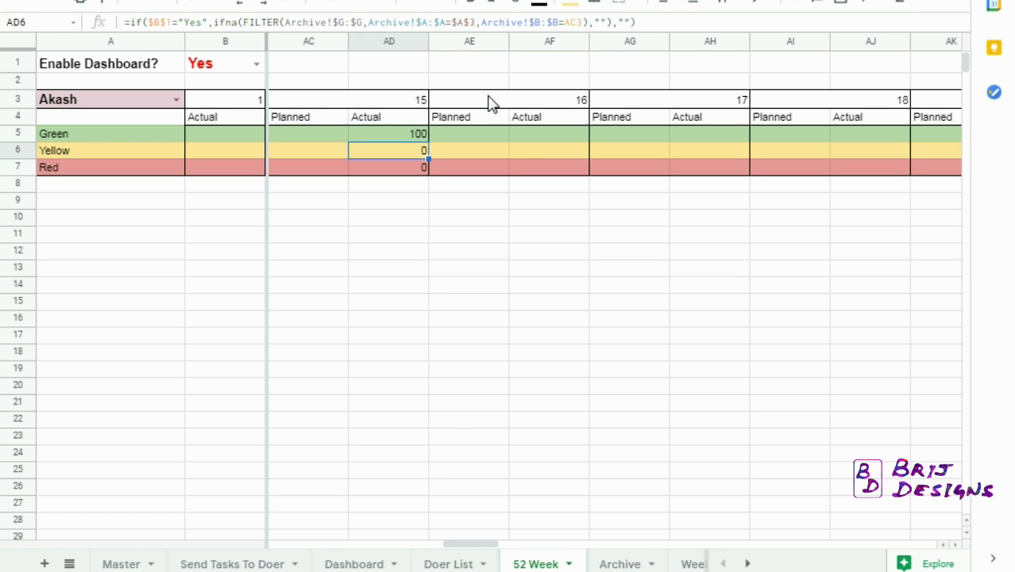
left_click(389, 133)
key("Left")
key("Left")
key("Left")
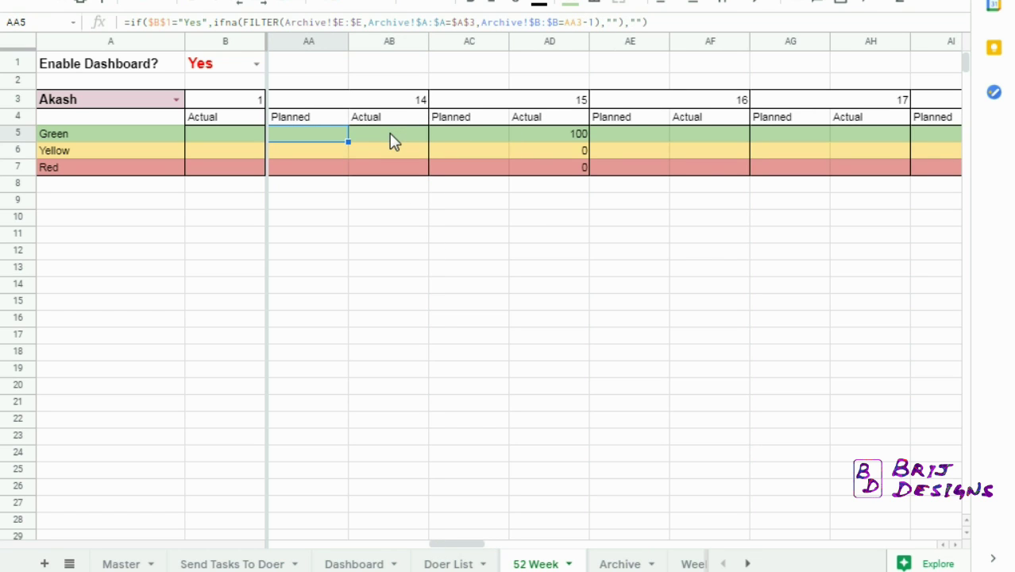
Step: Return to the Dashboard sheet and set the week number in D2 to 14 for the same doer
left_click(354, 563)
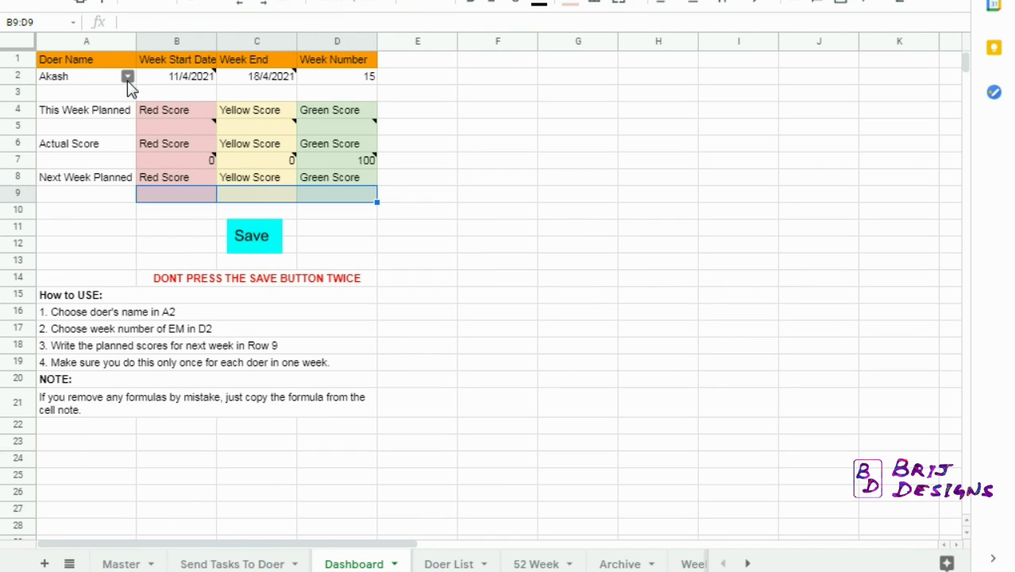
left_click(127, 77)
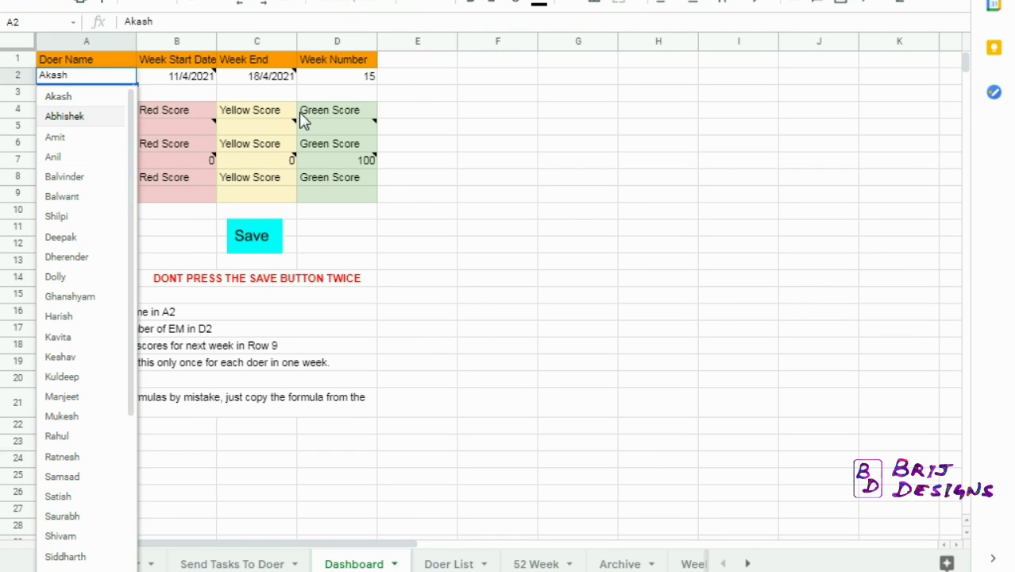
double_click(376, 75)
key("BackSpace")
type("4")
key("Return")
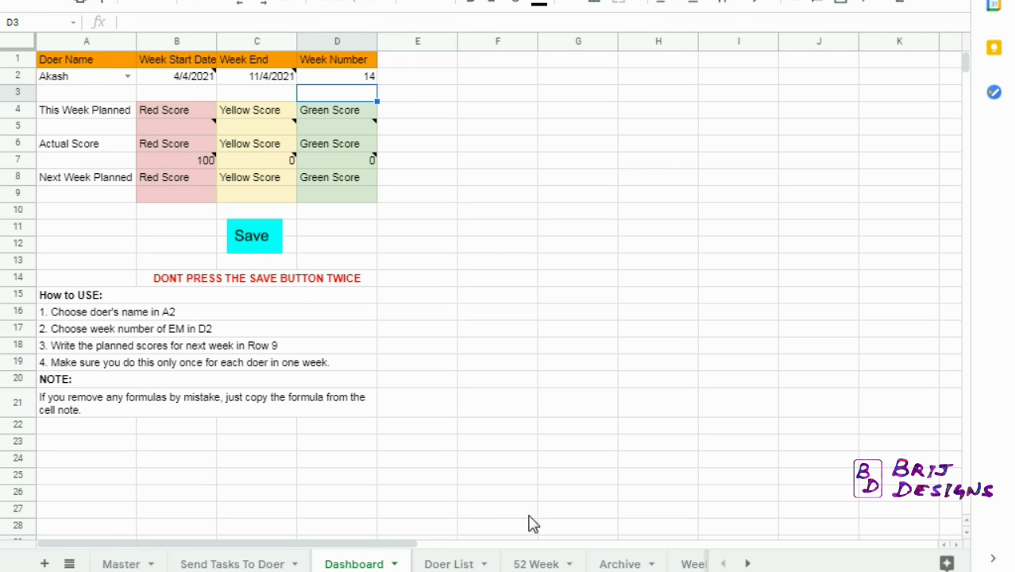
Step: Open the 52 Week sheet and examine the week 14 and 15 scores and the week 16 planned green score formula
left_click(529, 564)
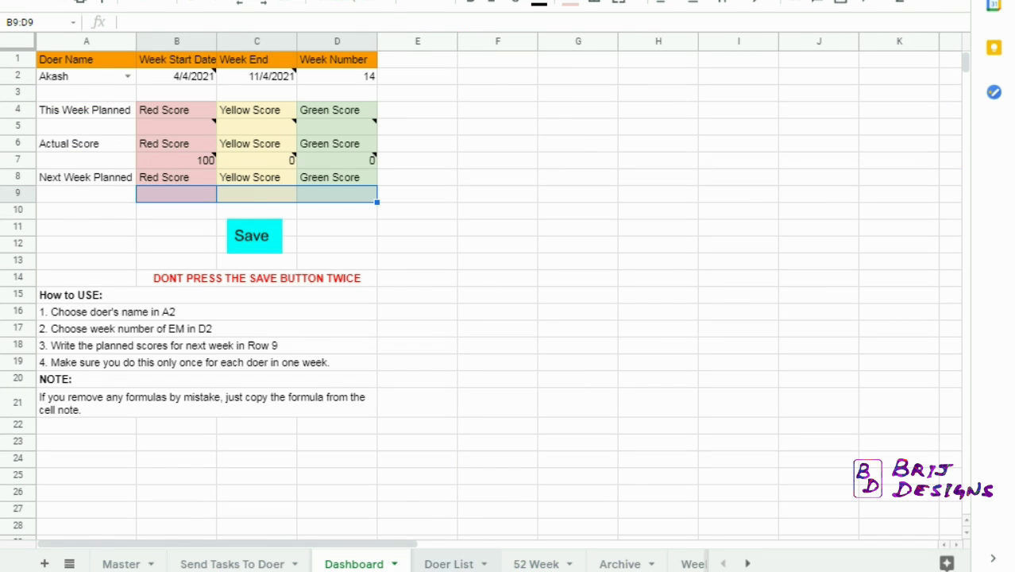
left_click(529, 563)
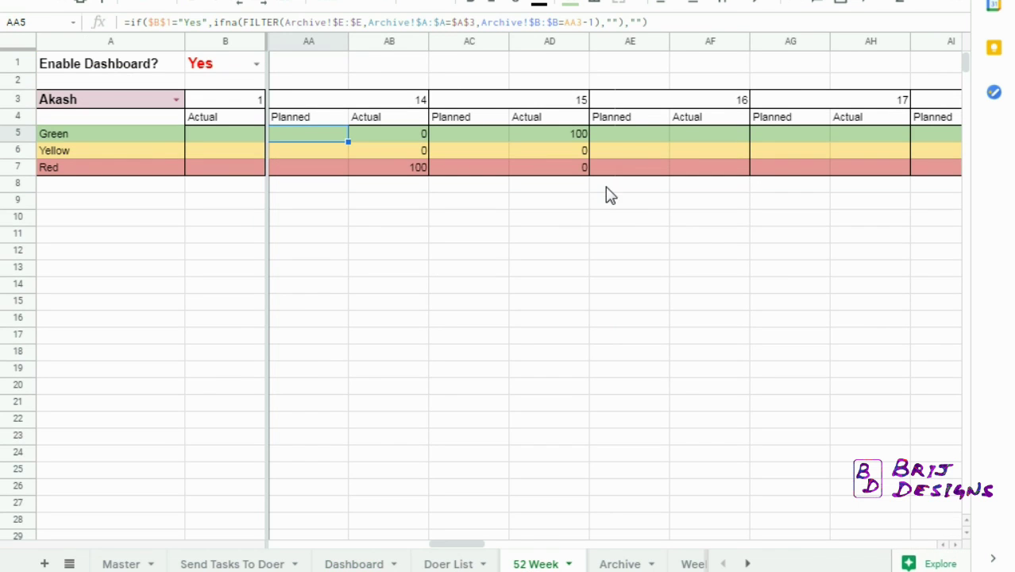
left_click(391, 172)
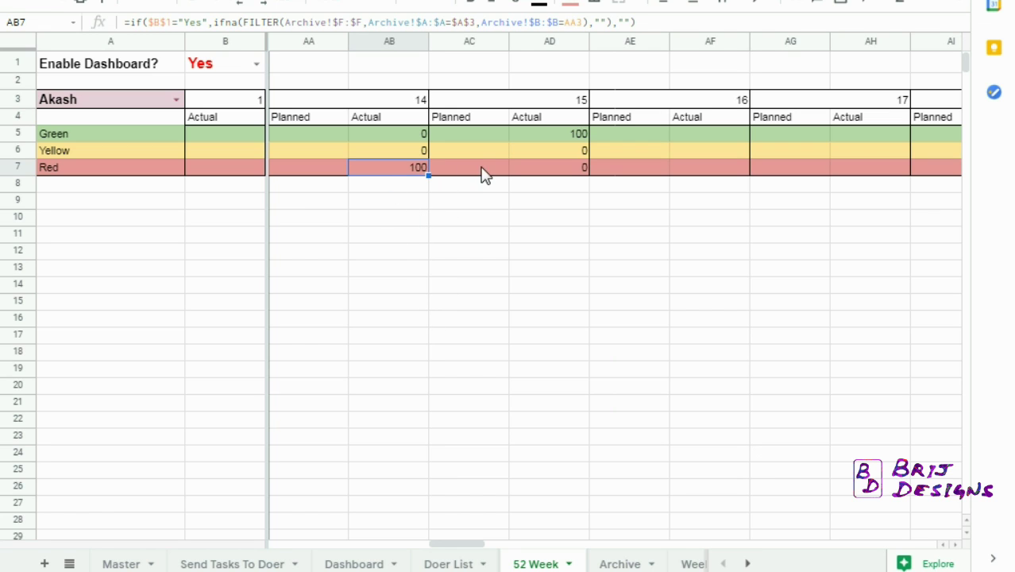
left_click(460, 123)
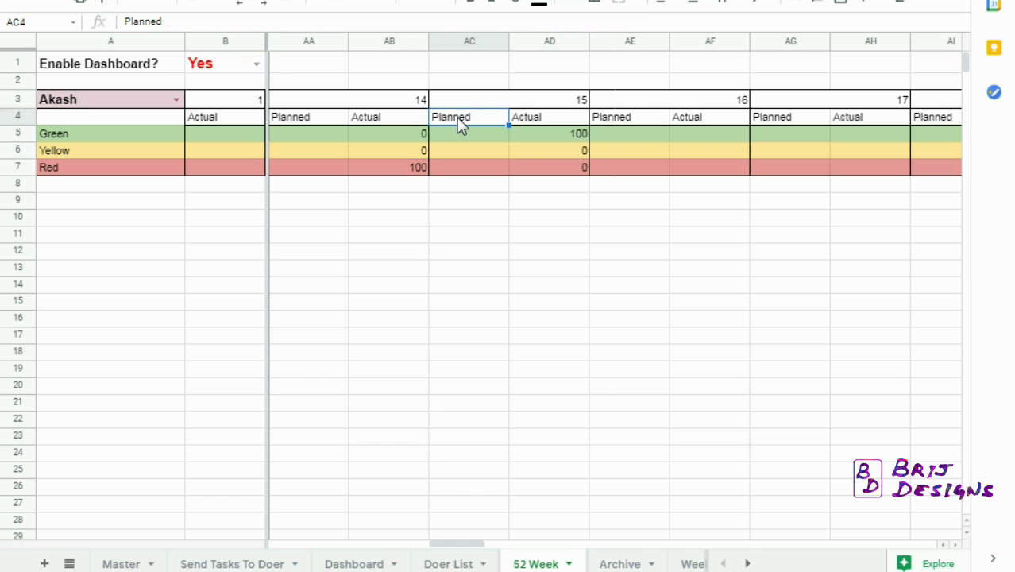
left_click(551, 120)
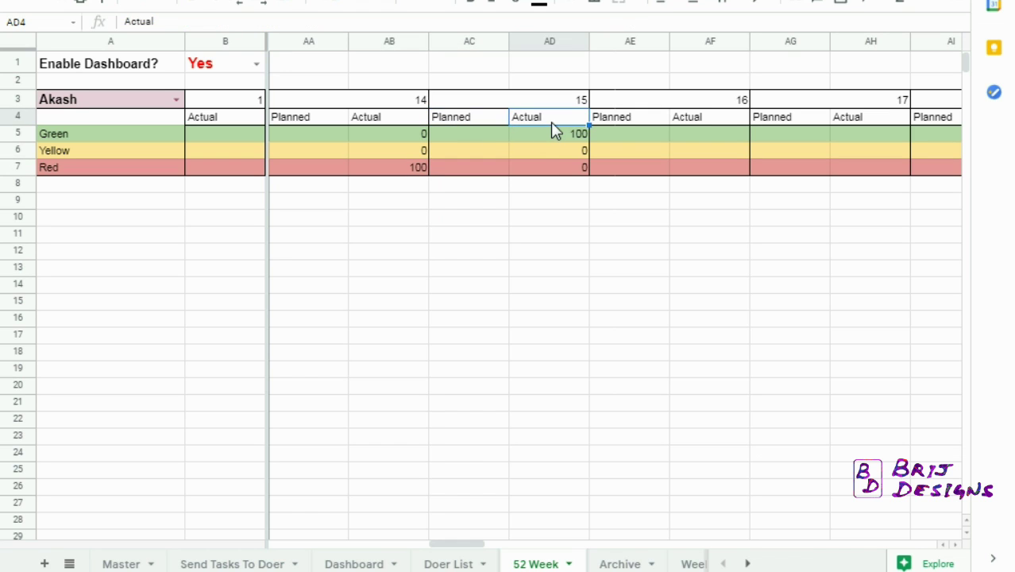
left_click(548, 176)
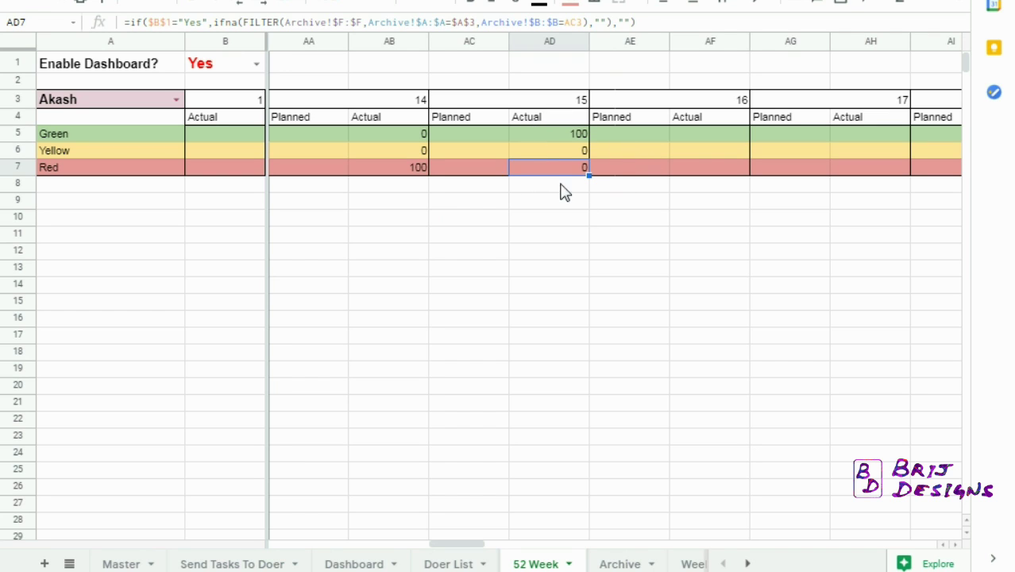
left_click(633, 141)
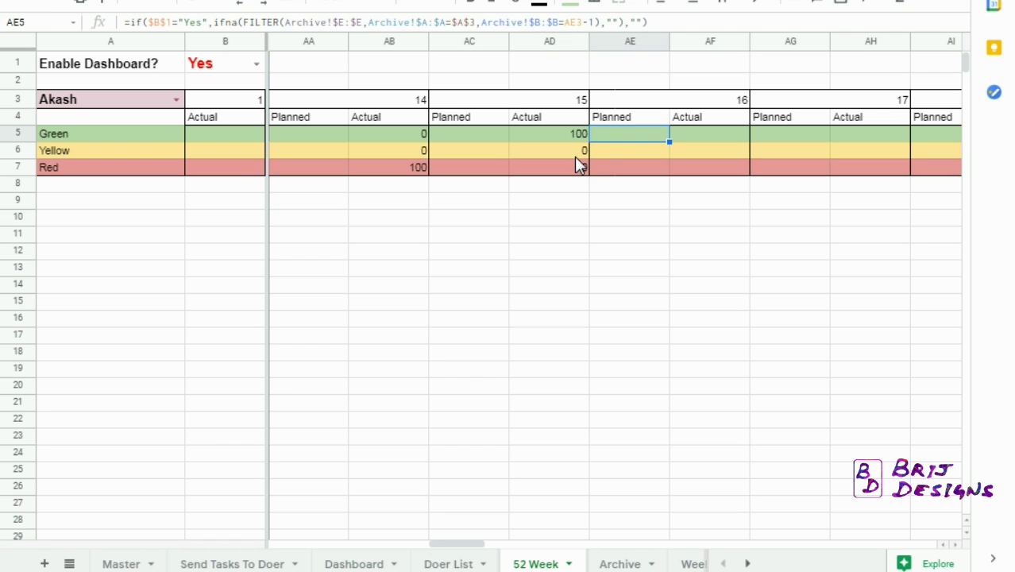
double_click(632, 143)
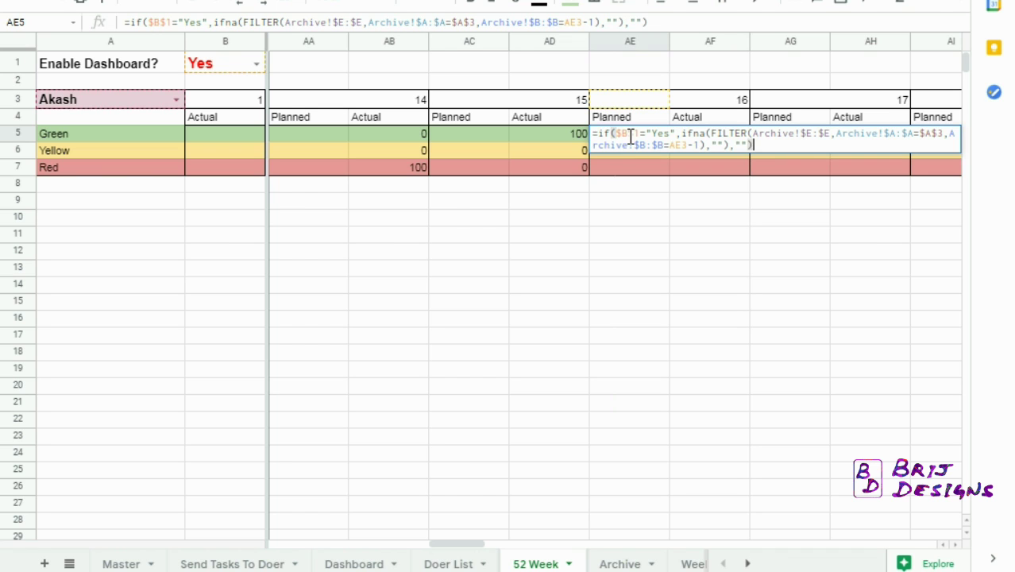
left_click(637, 243)
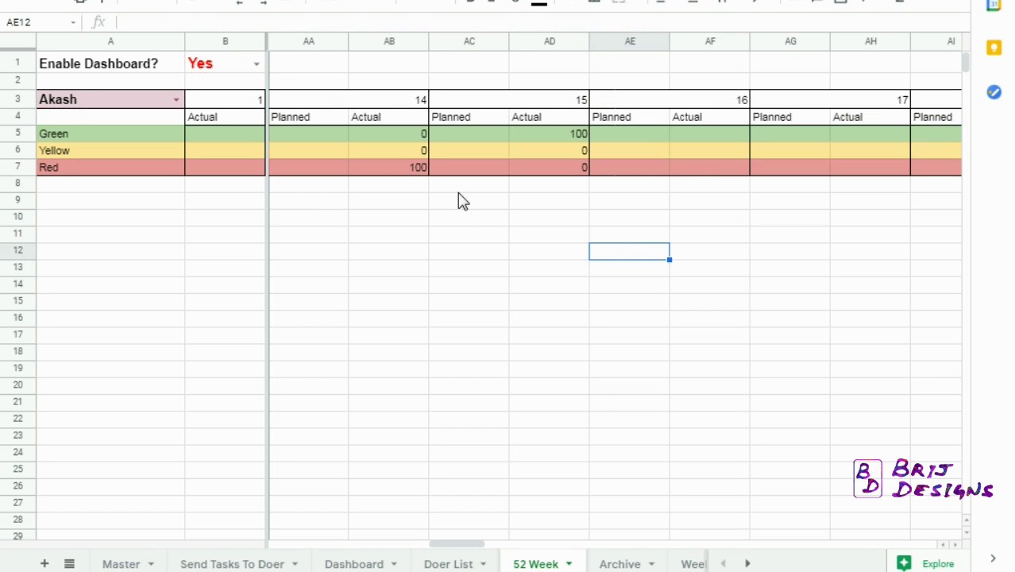
Step: Compare the week 14 actual red score with the week 15 planned score cells and inspect their formulas
left_click(368, 169)
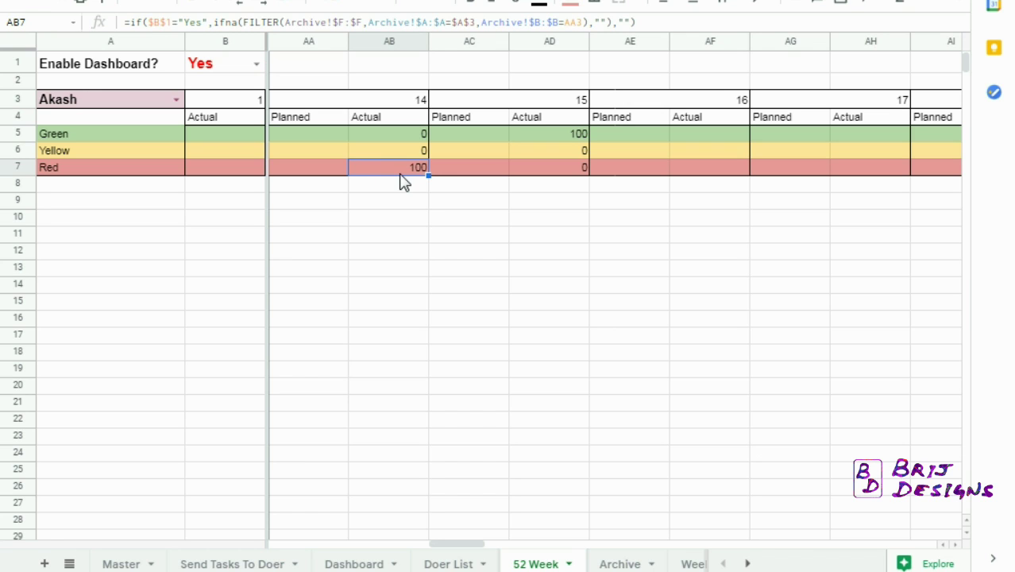
left_click(463, 139)
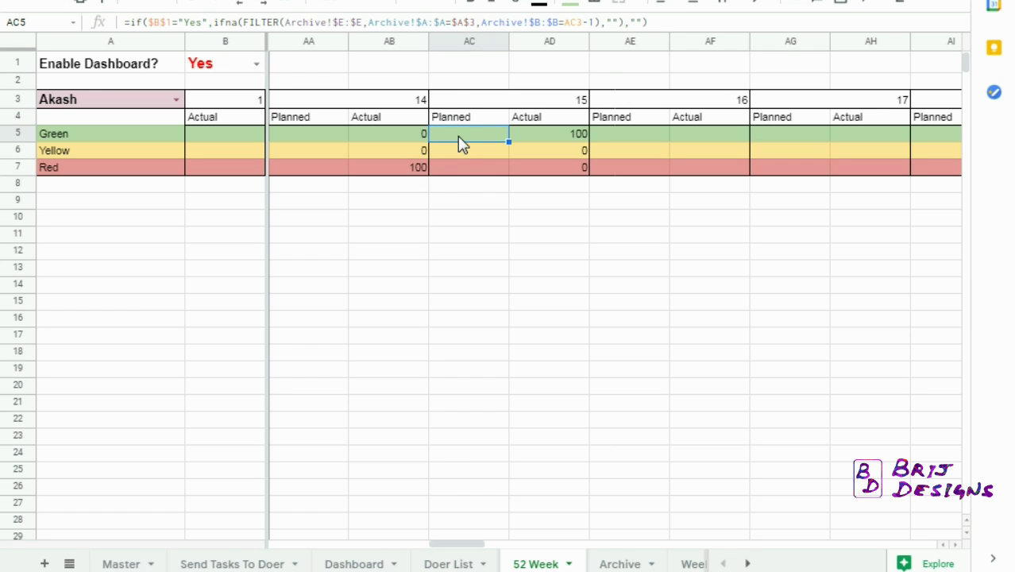
triple_click(459, 137)
left_click(412, 179)
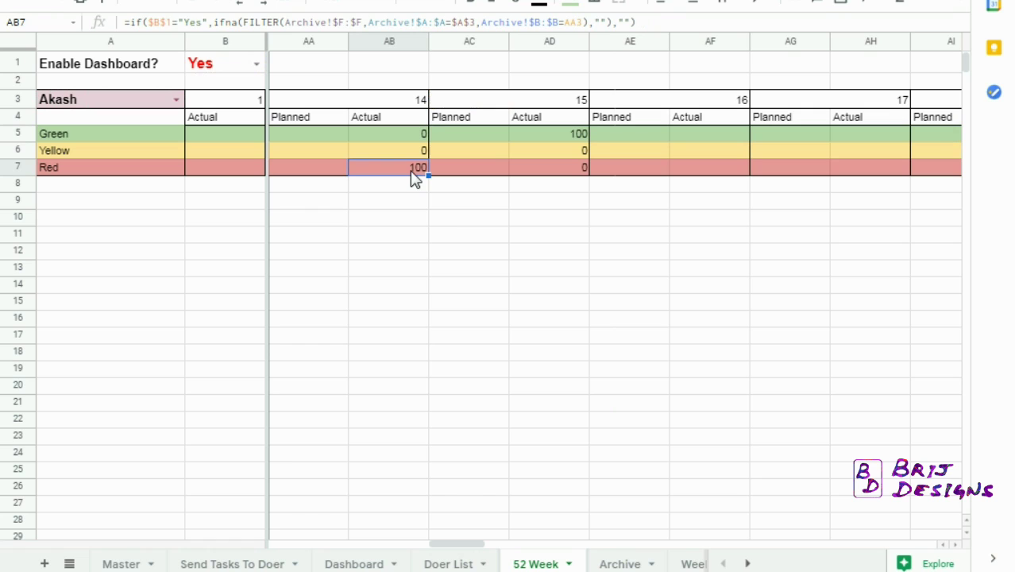
left_click(456, 243)
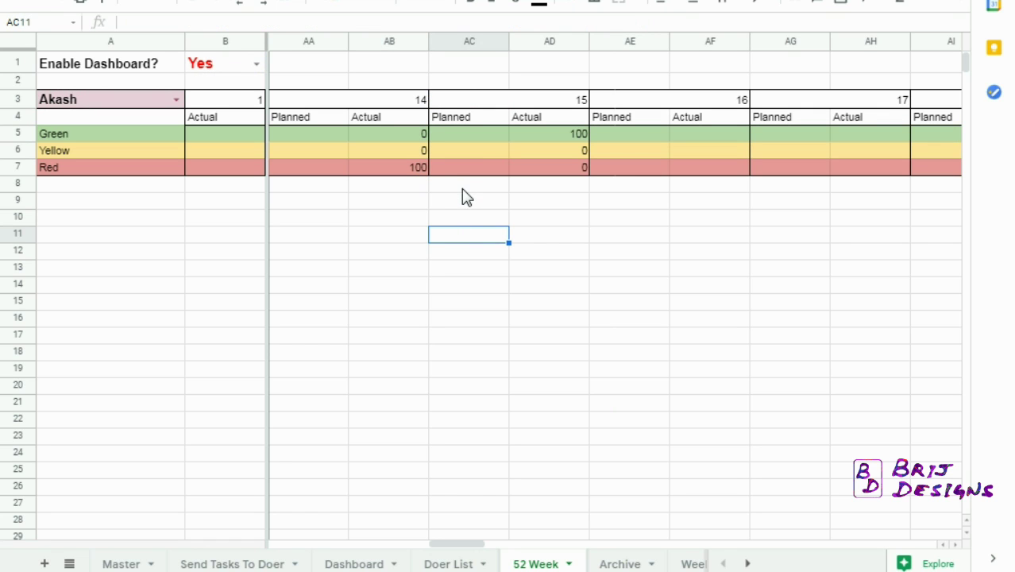
left_click(464, 139)
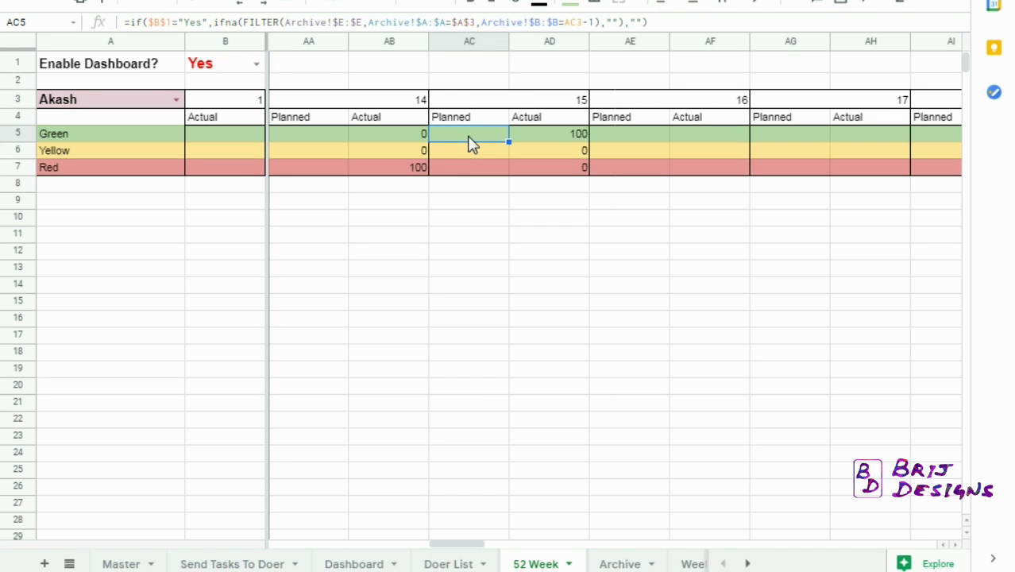
double_click(469, 143)
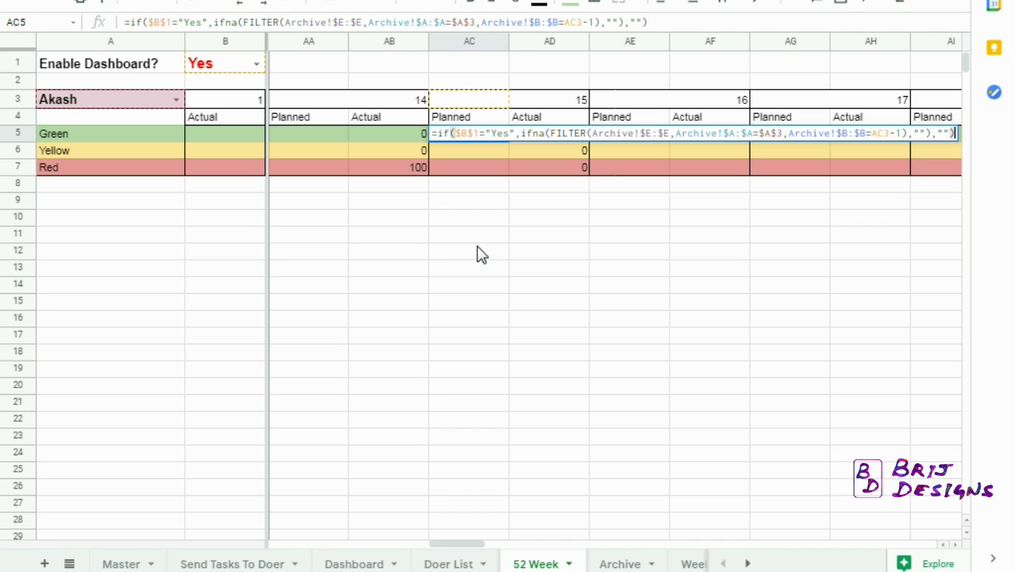
left_click(464, 171)
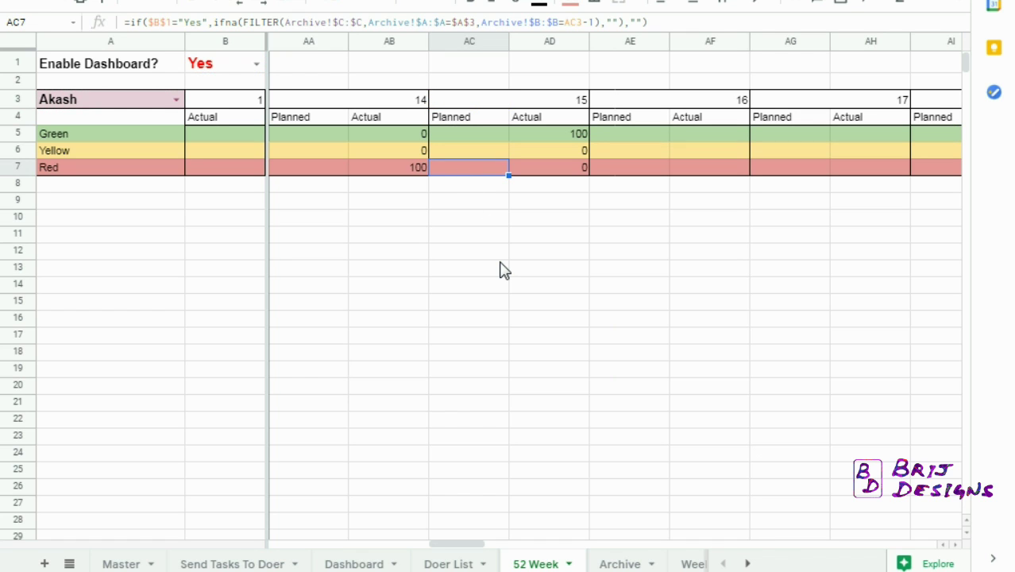
left_click(450, 136)
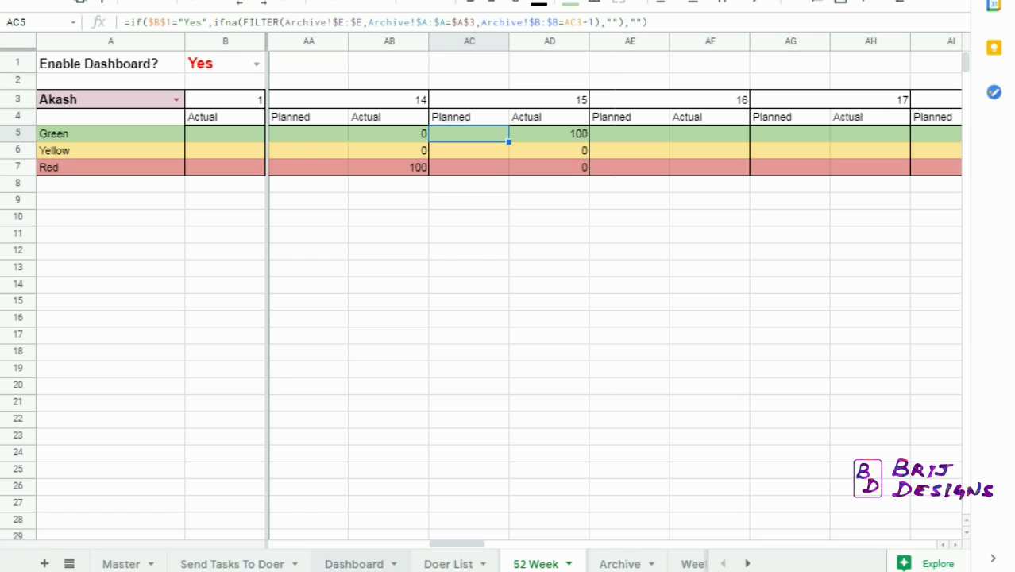
Step: Review the Dashboard's planned red score cell, the Master task rows and the Archive sheet of weekly scores
left_click(355, 564)
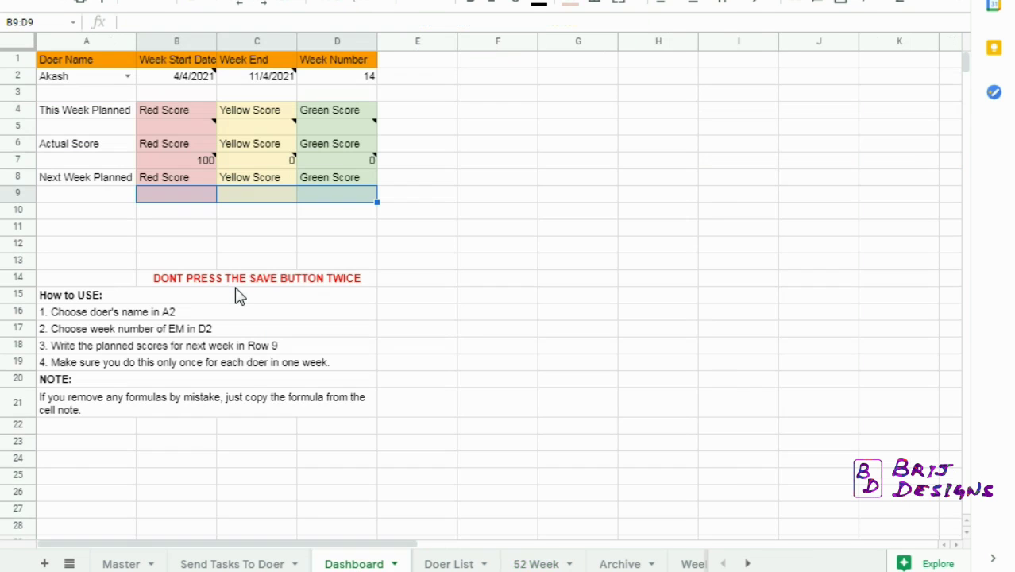
left_click(176, 127)
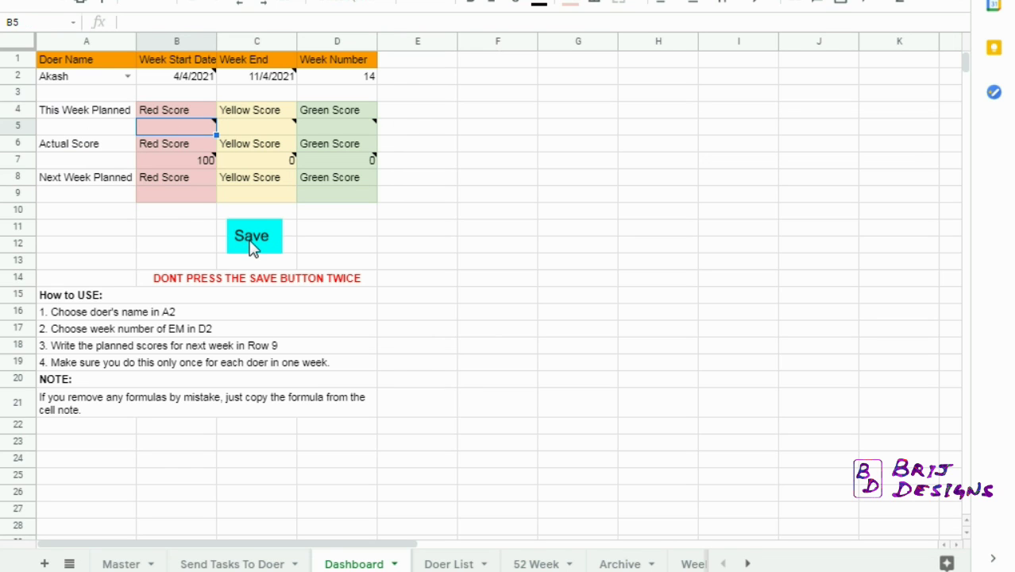
left_click(109, 564)
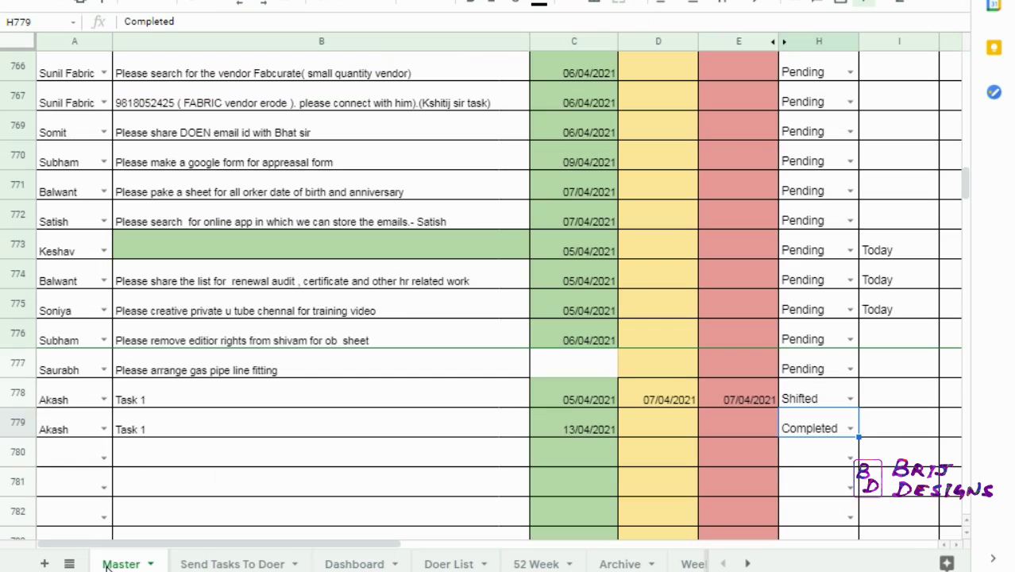
left_click(285, 459)
left_click(376, 375)
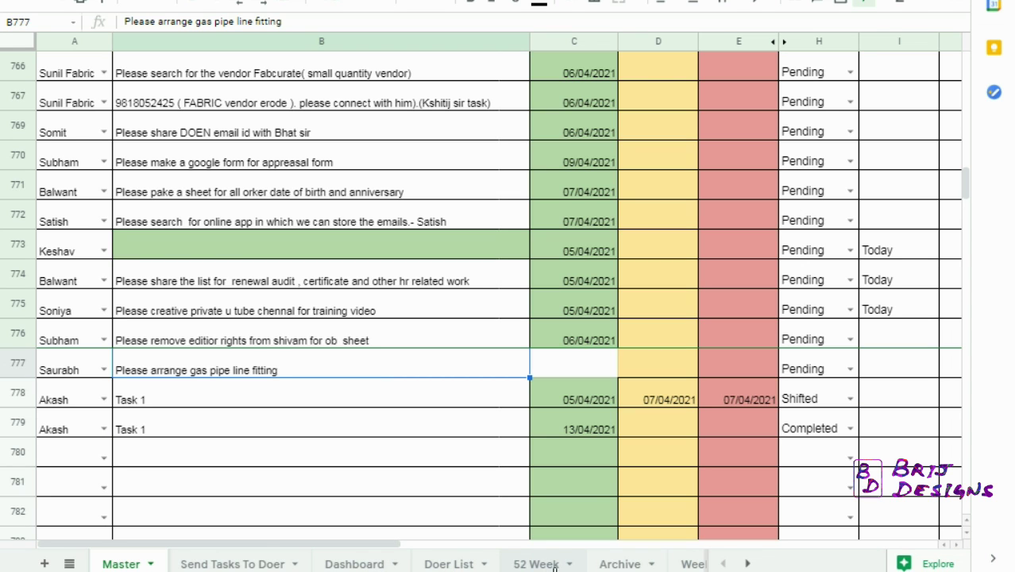
left_click(617, 564)
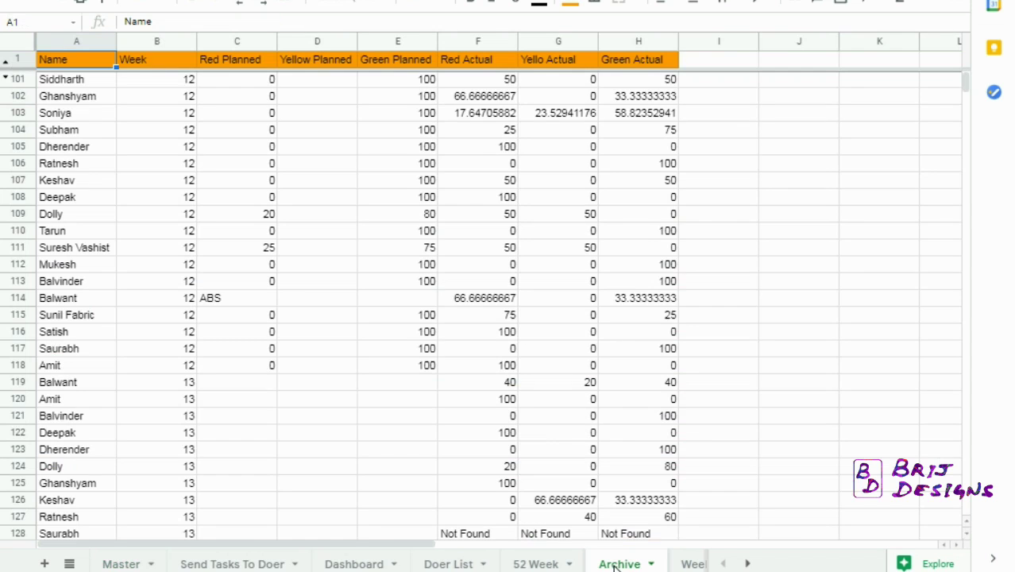
left_click(747, 563)
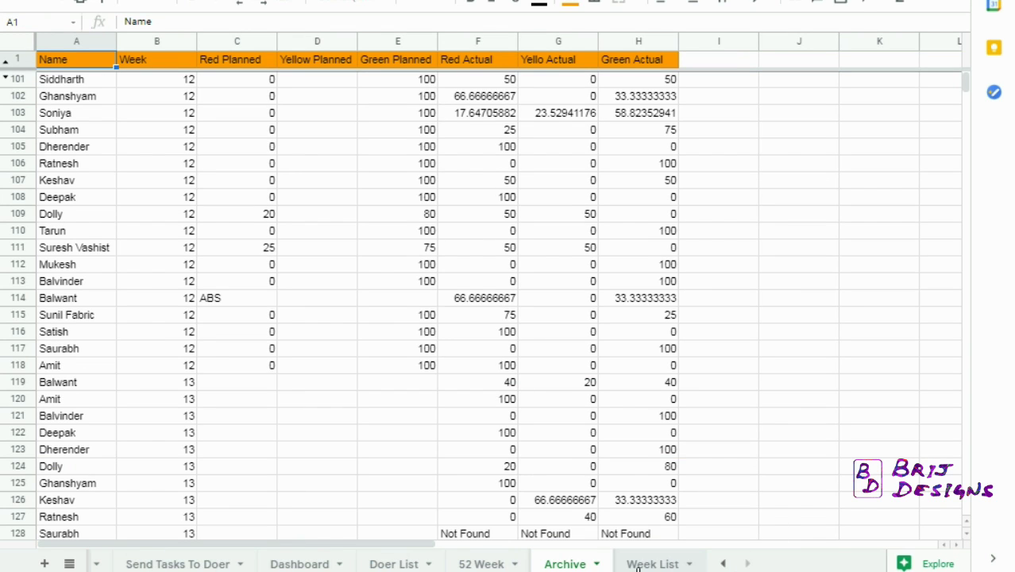
left_click(721, 564)
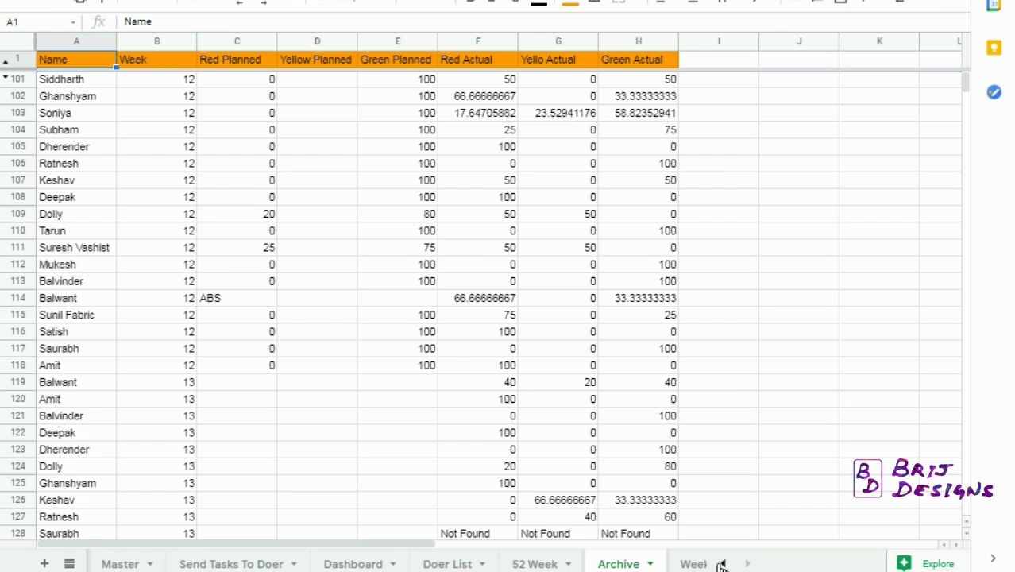
Step: Examine the First Date and Revision 1 entries in the first Master sheet tasks against the system calendar
left_click(125, 564)
left_click(255, 253)
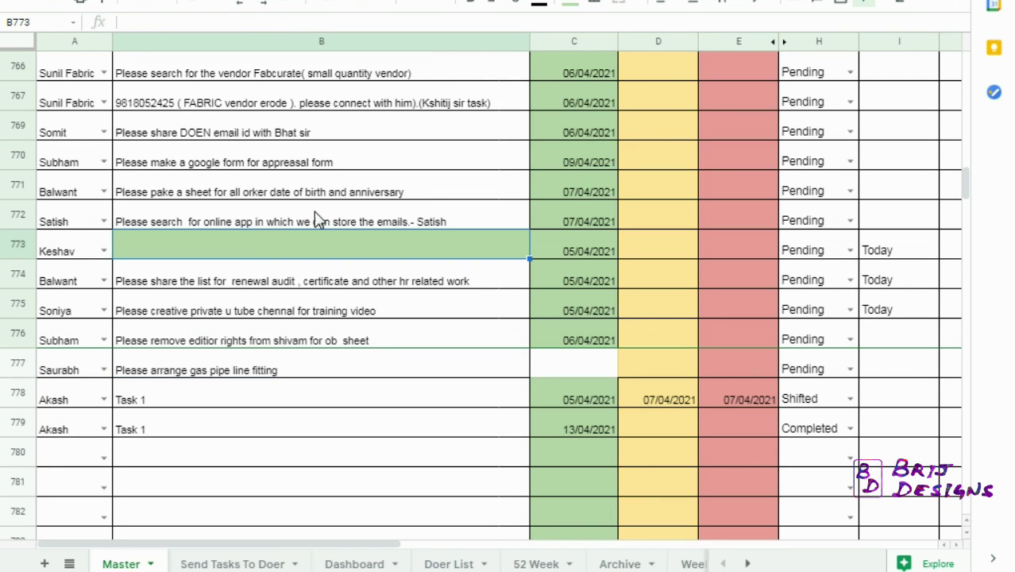
left_click(341, 197)
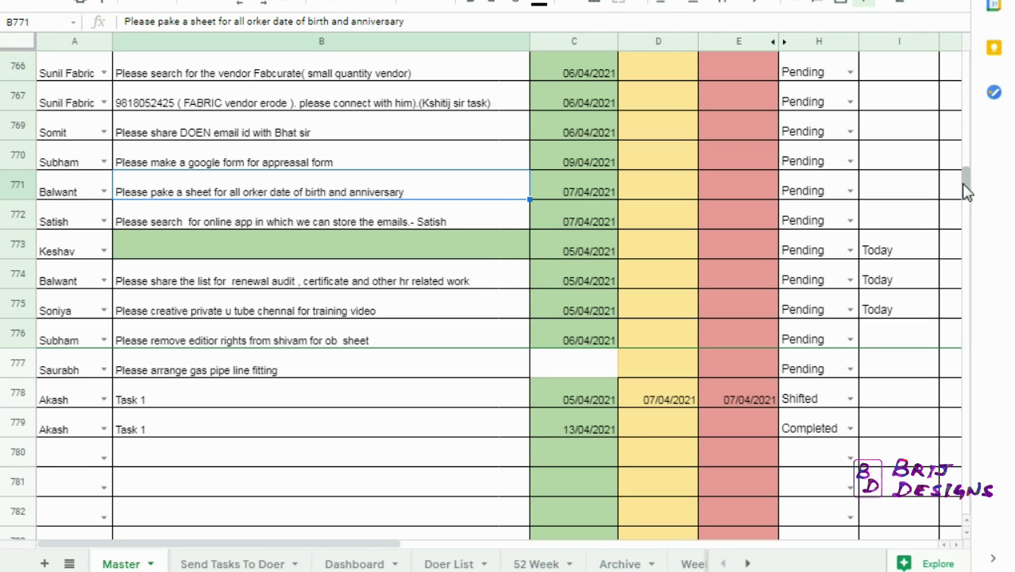
left_click_drag(966, 191, 975, 51)
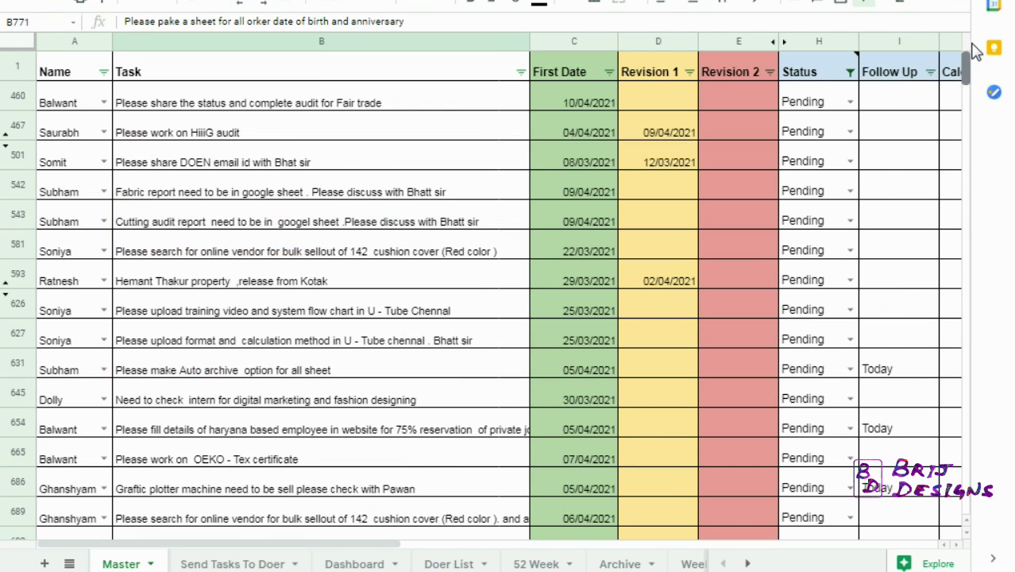
left_click(636, 152)
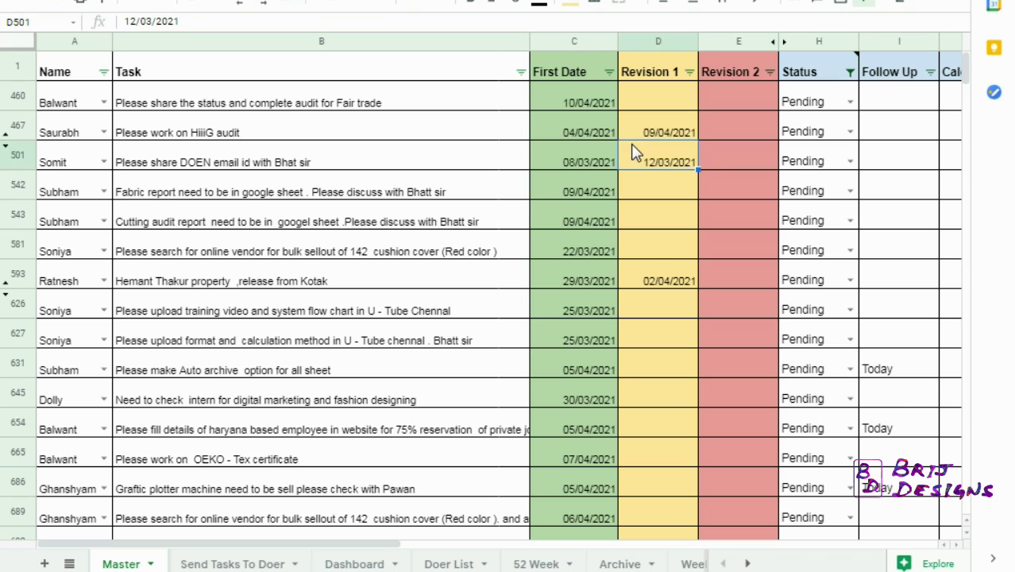
left_click(557, 133)
left_click(622, 132)
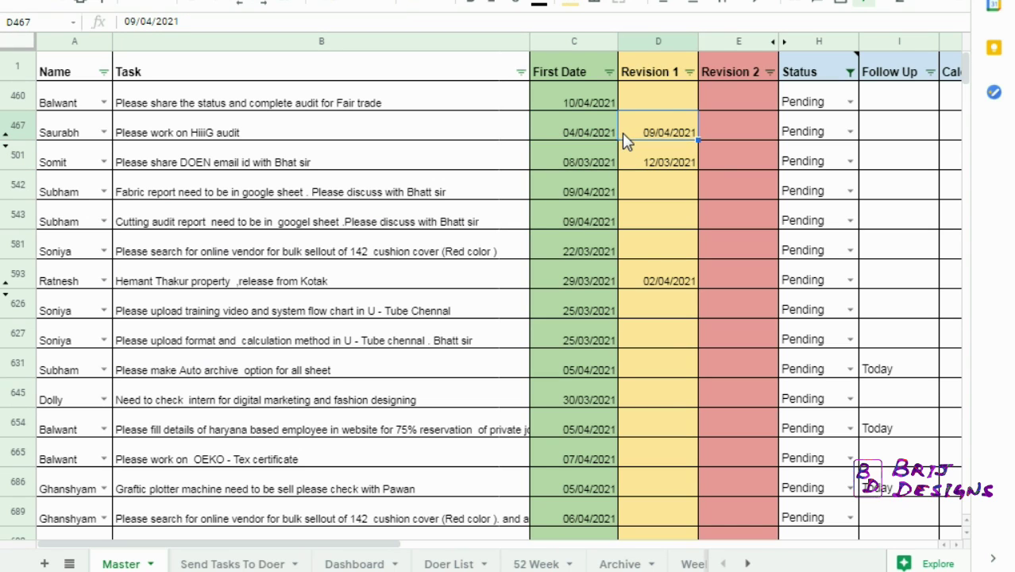
left_click(665, 103)
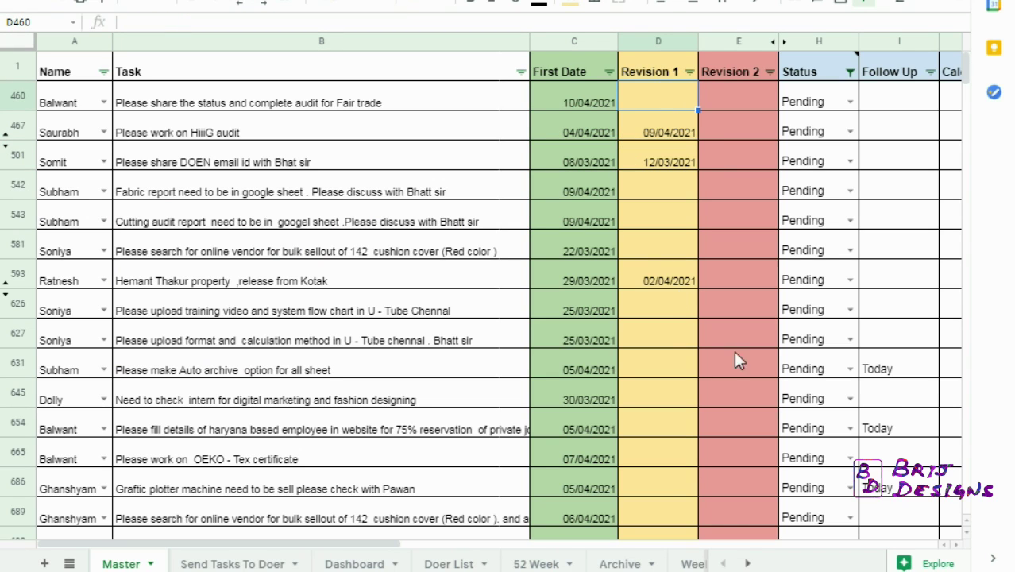
left_click(965, 570)
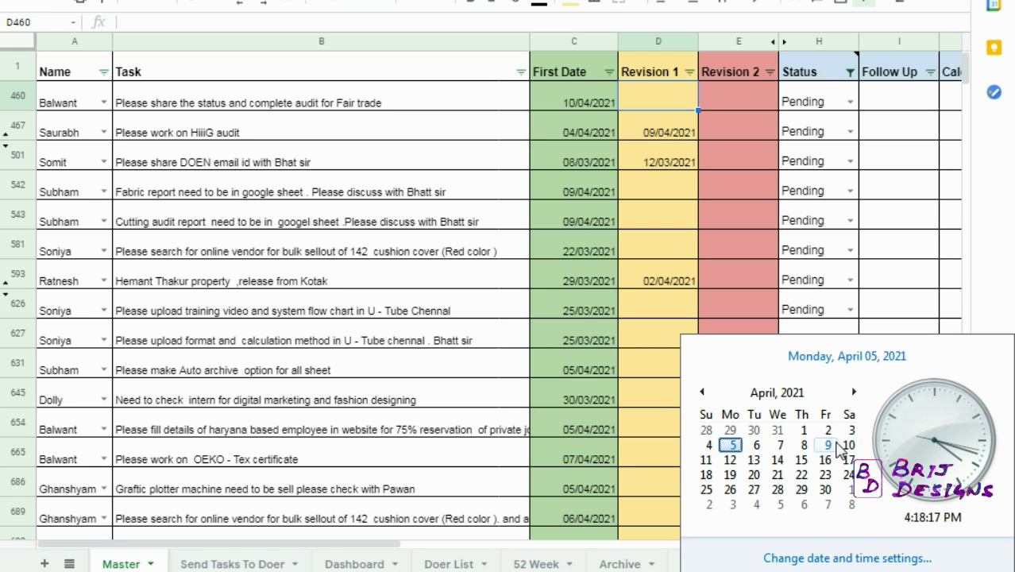
Step: Try 10/04/2021 as the Revision 2 date of the Fair trade audit task in row 460, and clear it
left_click(546, 98)
double_click(576, 100)
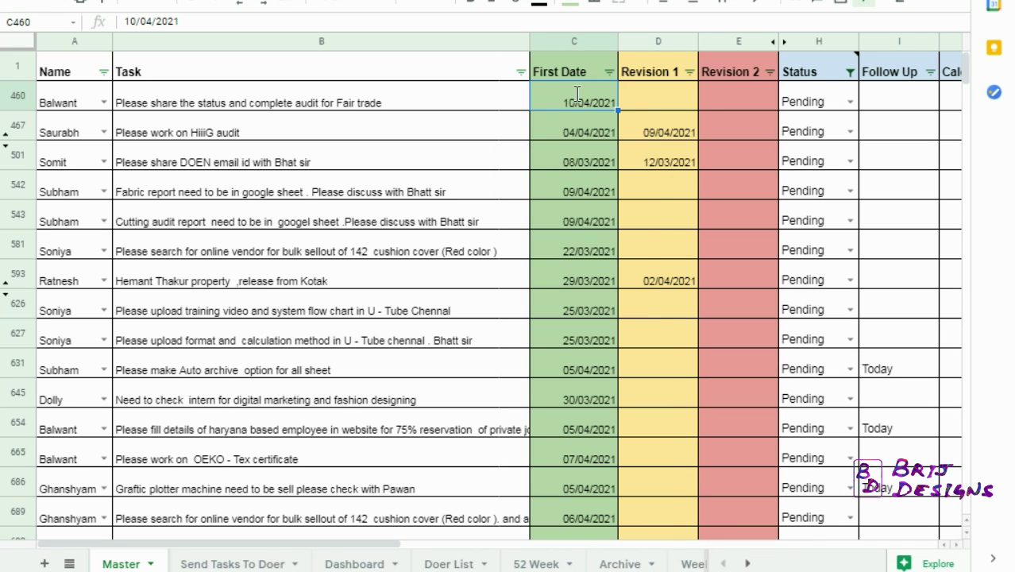
key("Escape")
double_click(733, 105)
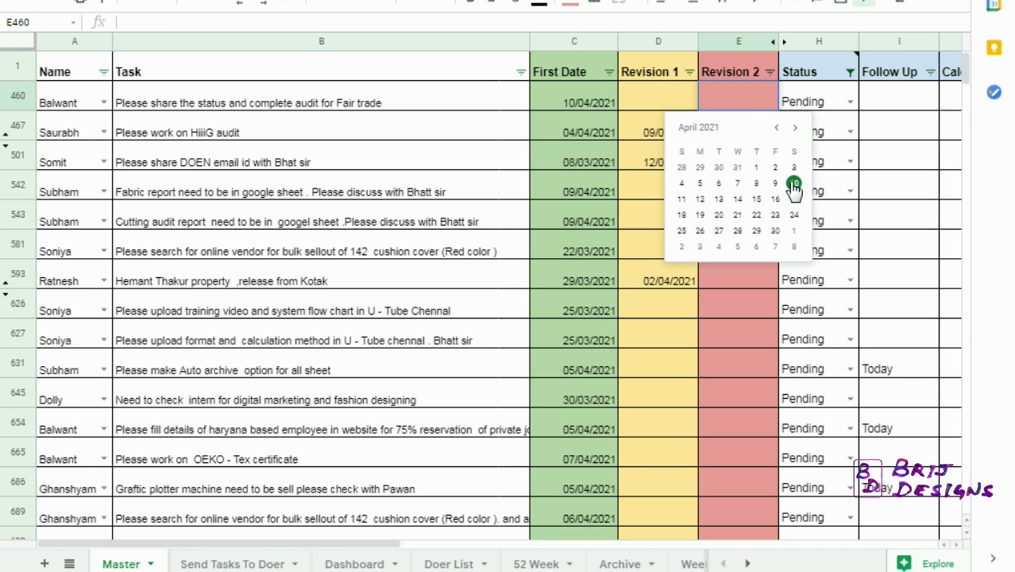
left_click(794, 184)
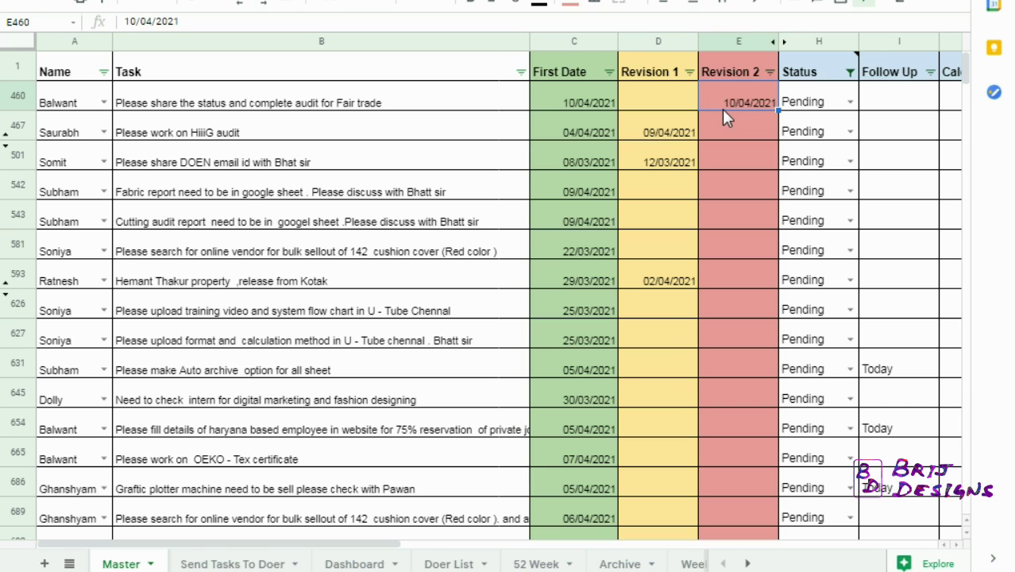
key("Delete")
left_click(658, 104)
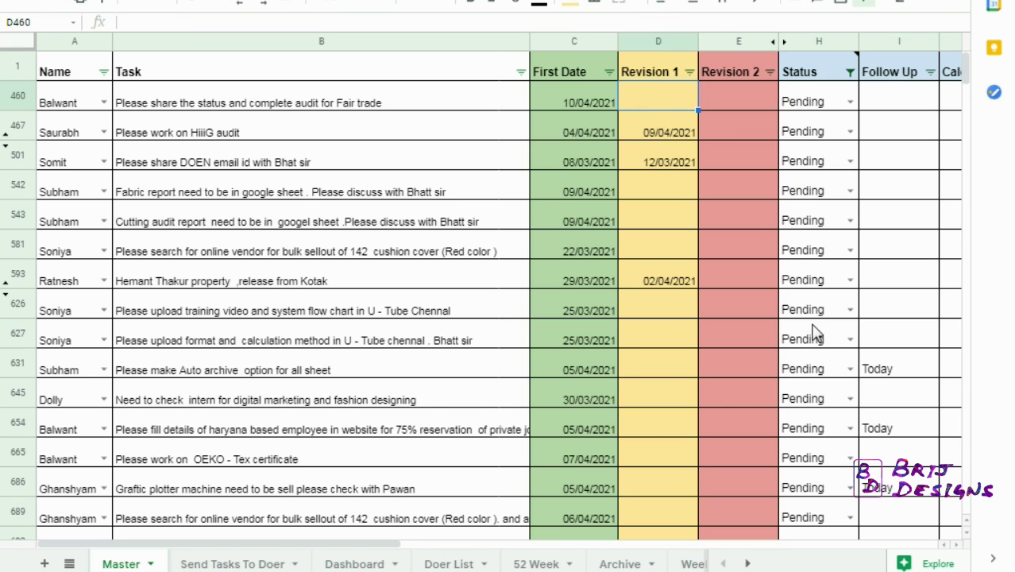
Step: Check the system calendar and set the Fair trade audit task's Revision 1 date in row 460 to 10/04/2021
left_click(918, 571)
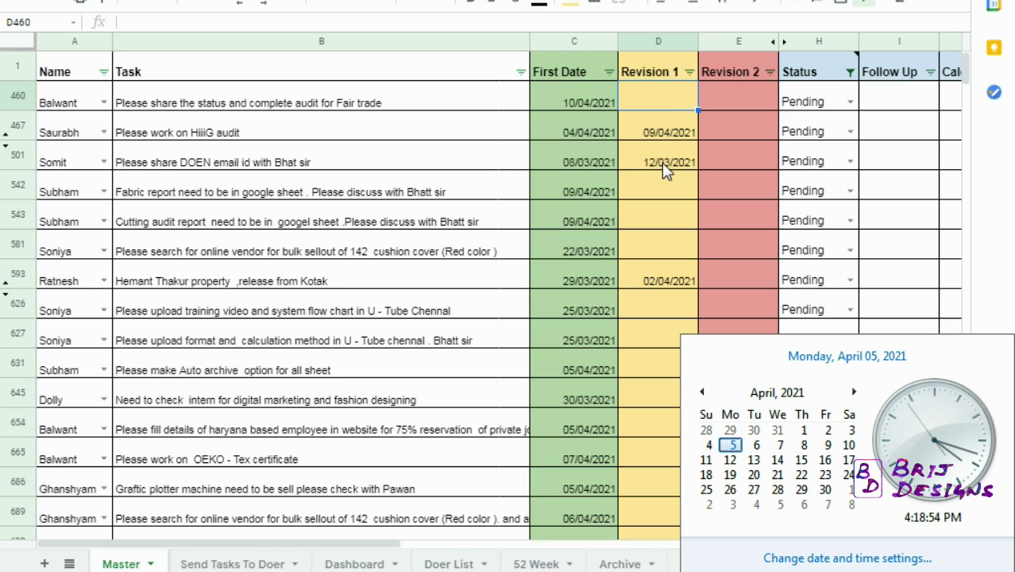
left_click(662, 94)
double_click(661, 94)
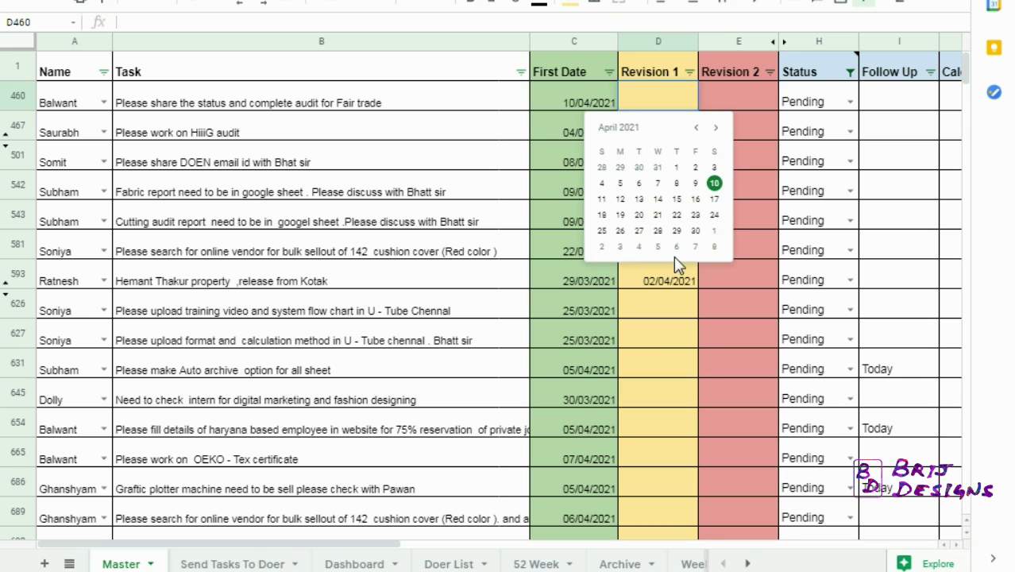
left_click(714, 184)
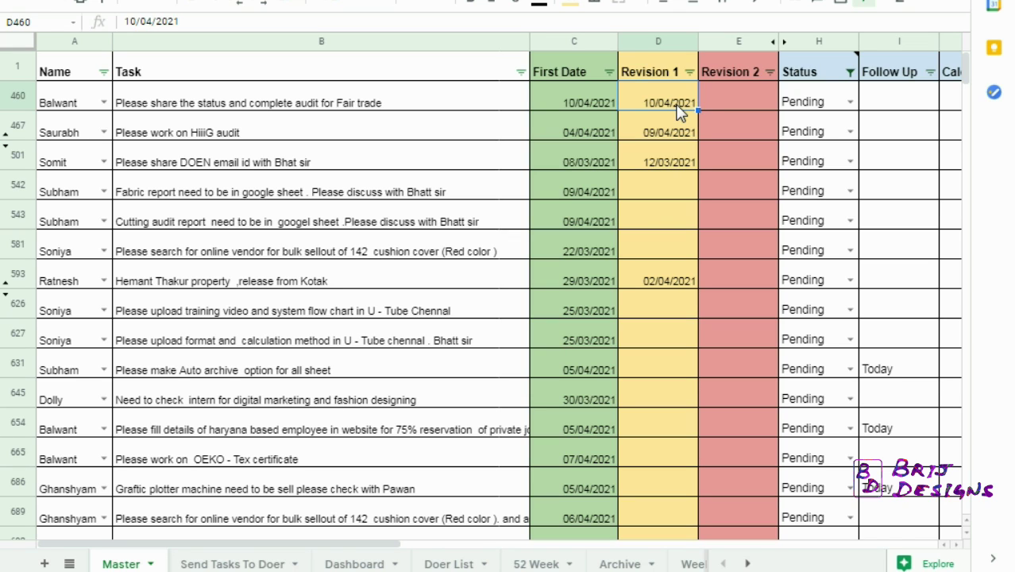
Step: Examine the Fair trade audit task's Revision 2 date choices and Status options alongside its Revision 1 date
double_click(741, 97)
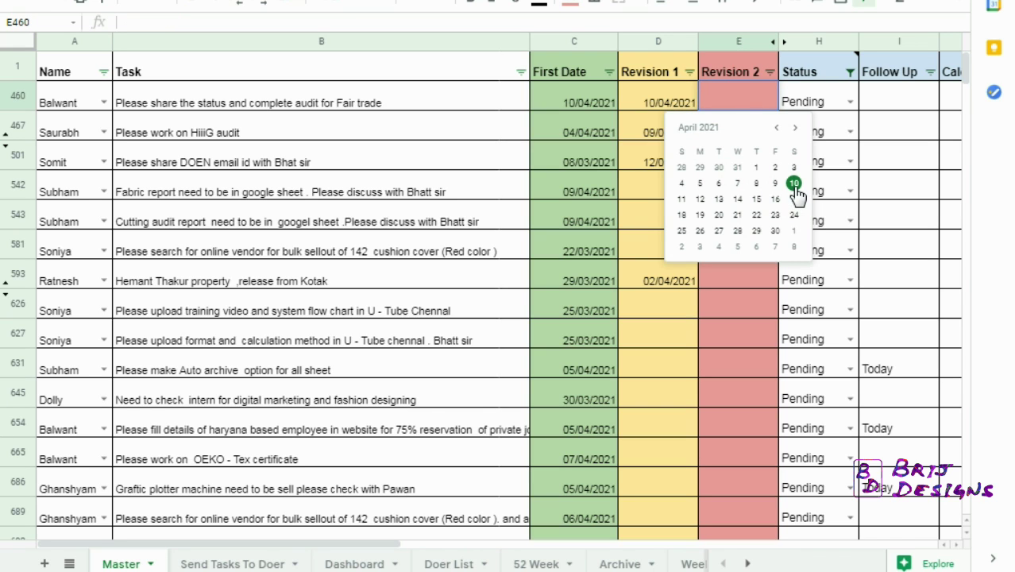
left_click(648, 107)
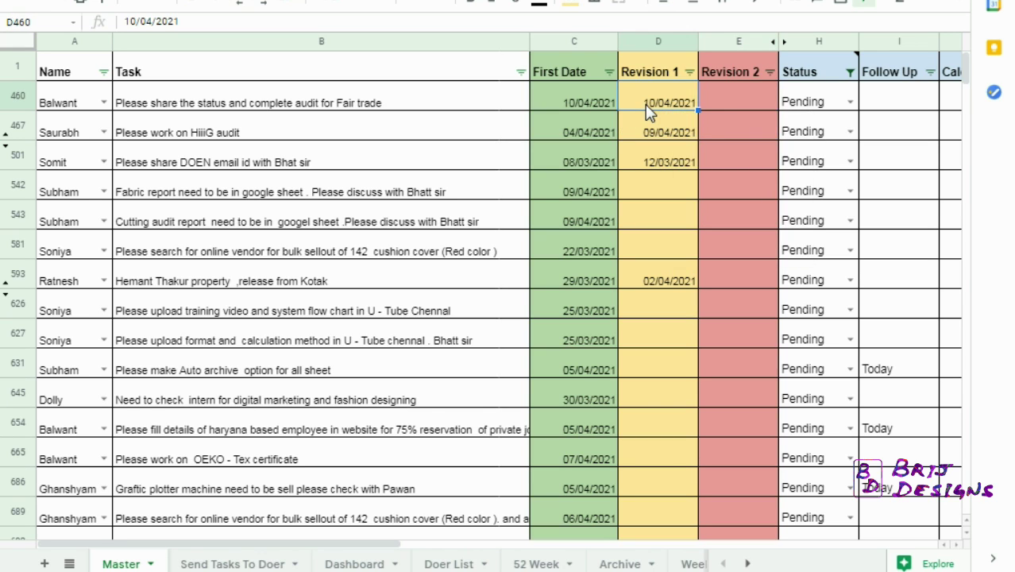
left_click(725, 105)
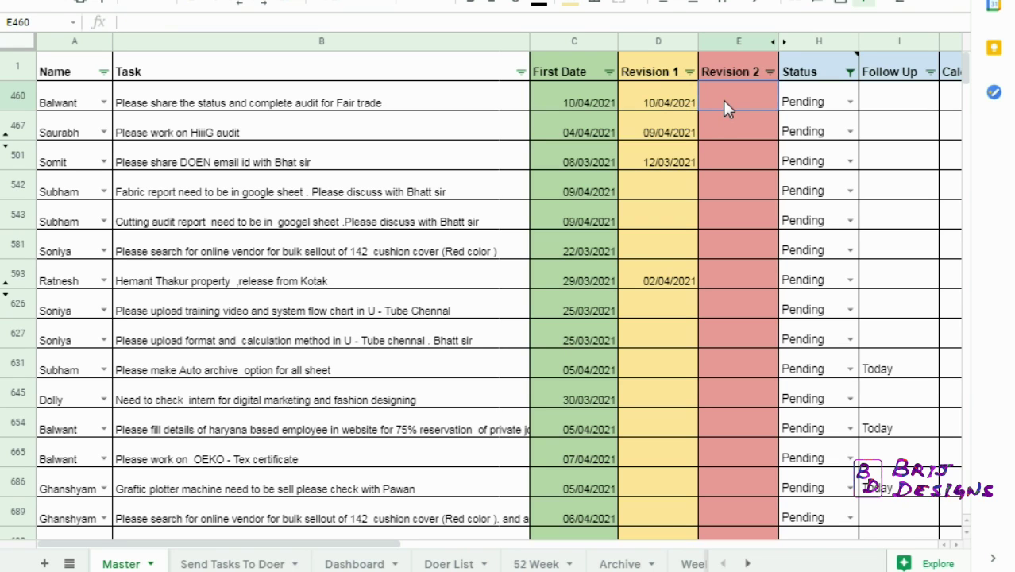
left_click(671, 112)
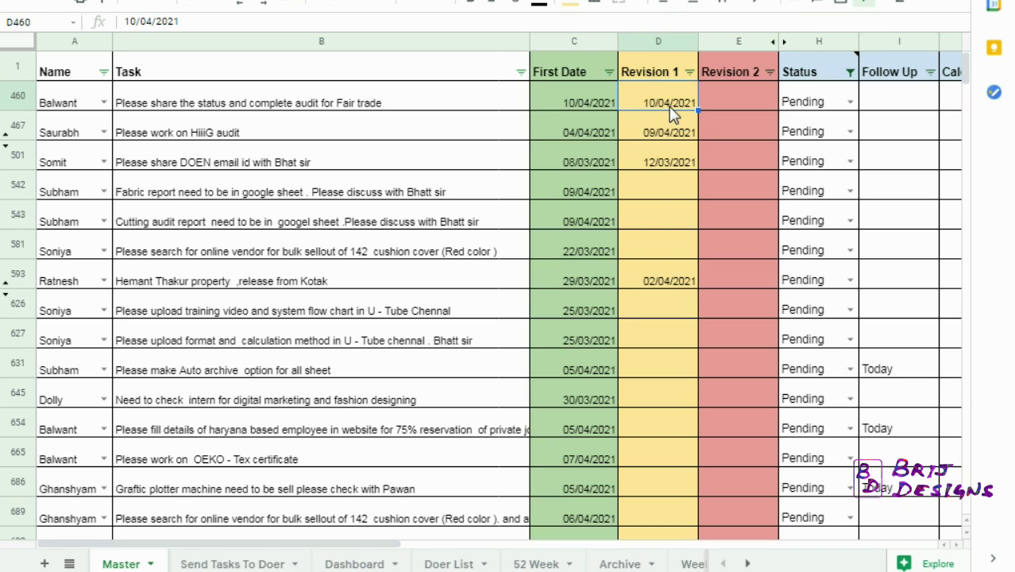
left_click(761, 100)
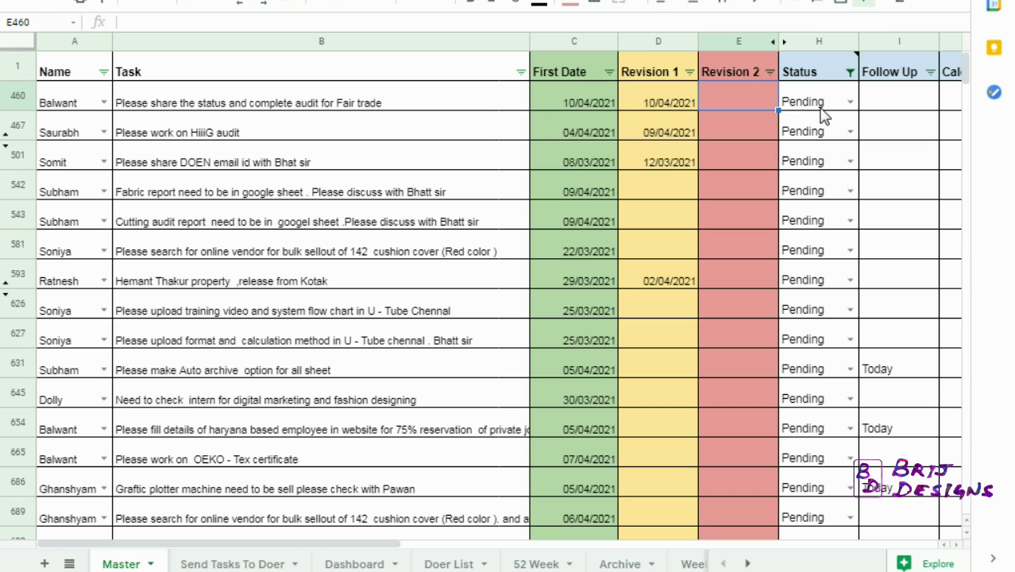
left_click(850, 103)
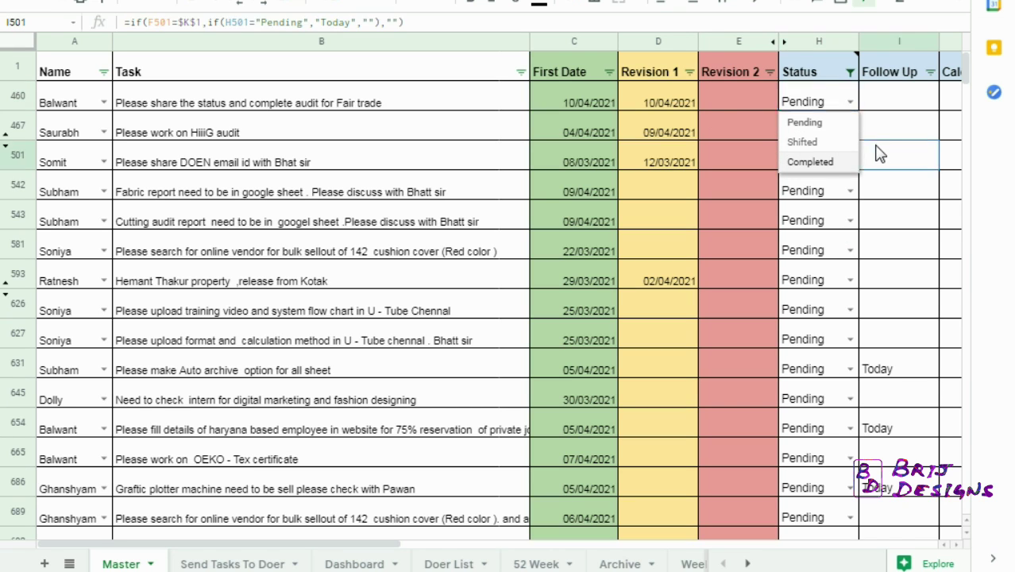
left_click(731, 94)
double_click(730, 93)
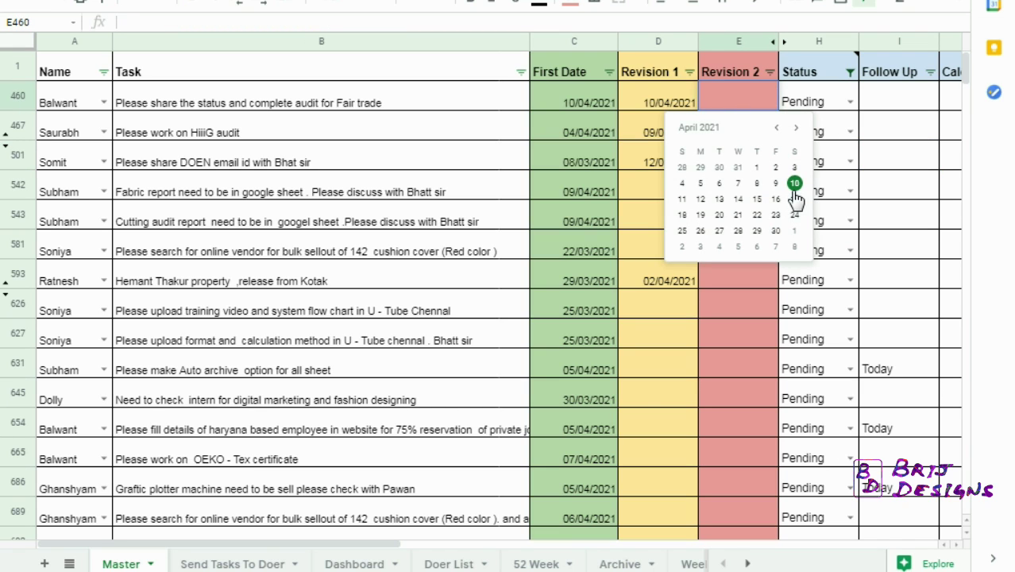
left_click(670, 108)
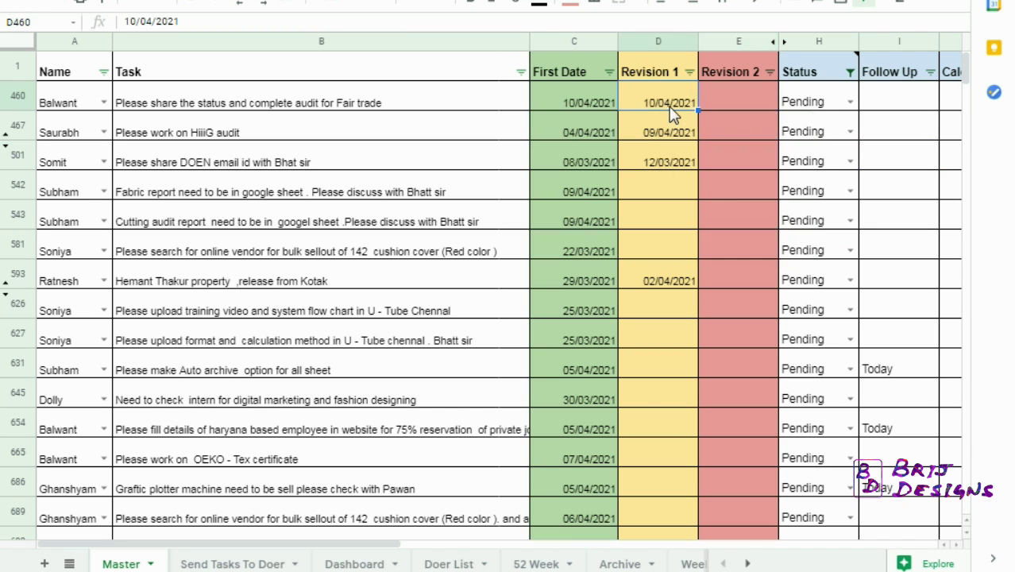
left_click(722, 103)
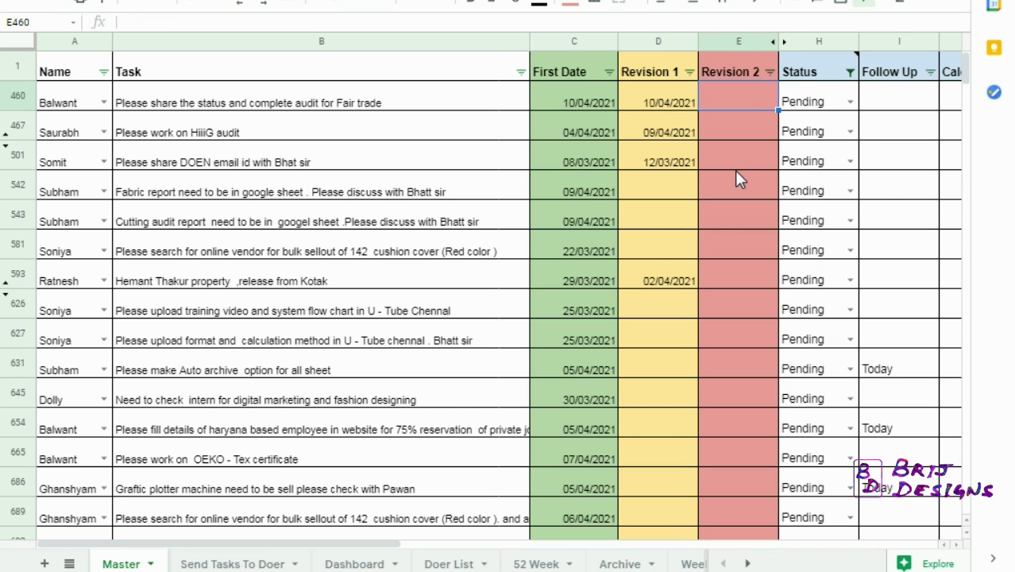
Step: Review the pending Master sheet tasks from the format upload task in row 627 down to the CAD printout request in row 692
left_click(637, 228)
left_click(373, 335)
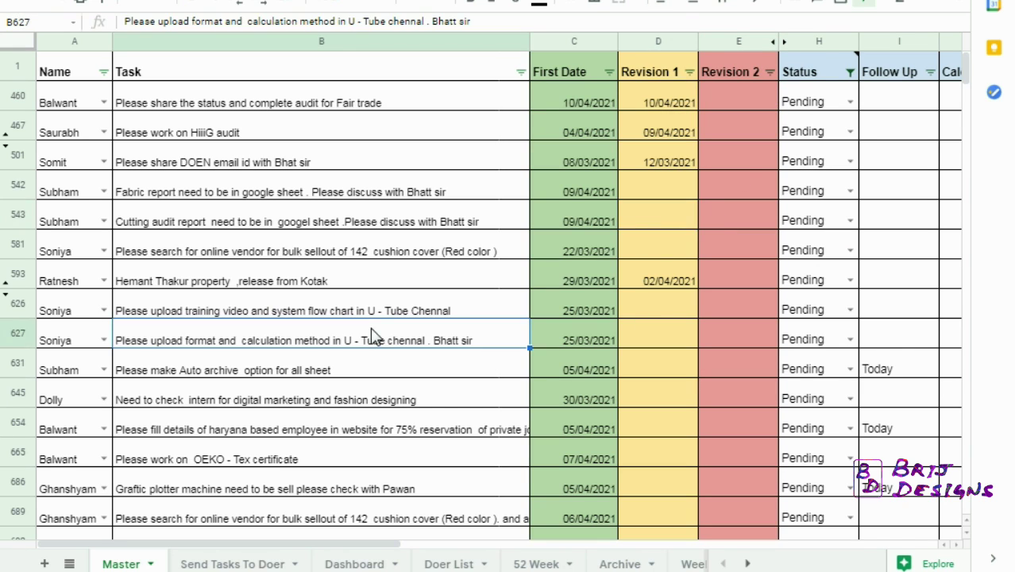
key("Down")
key("Down")
key("Down")
key("Down")
key("Down")
key("Down")
key("Down")
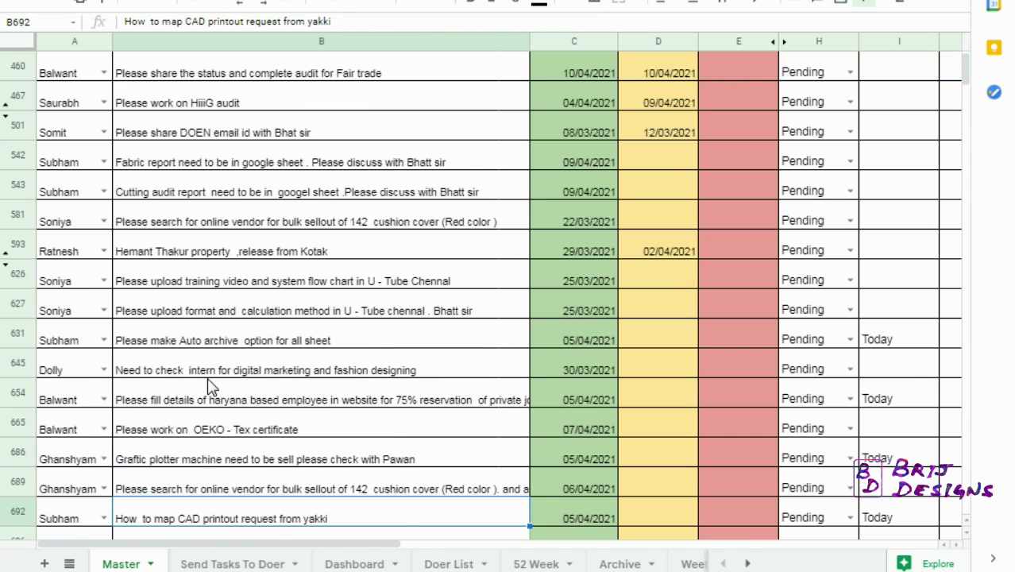